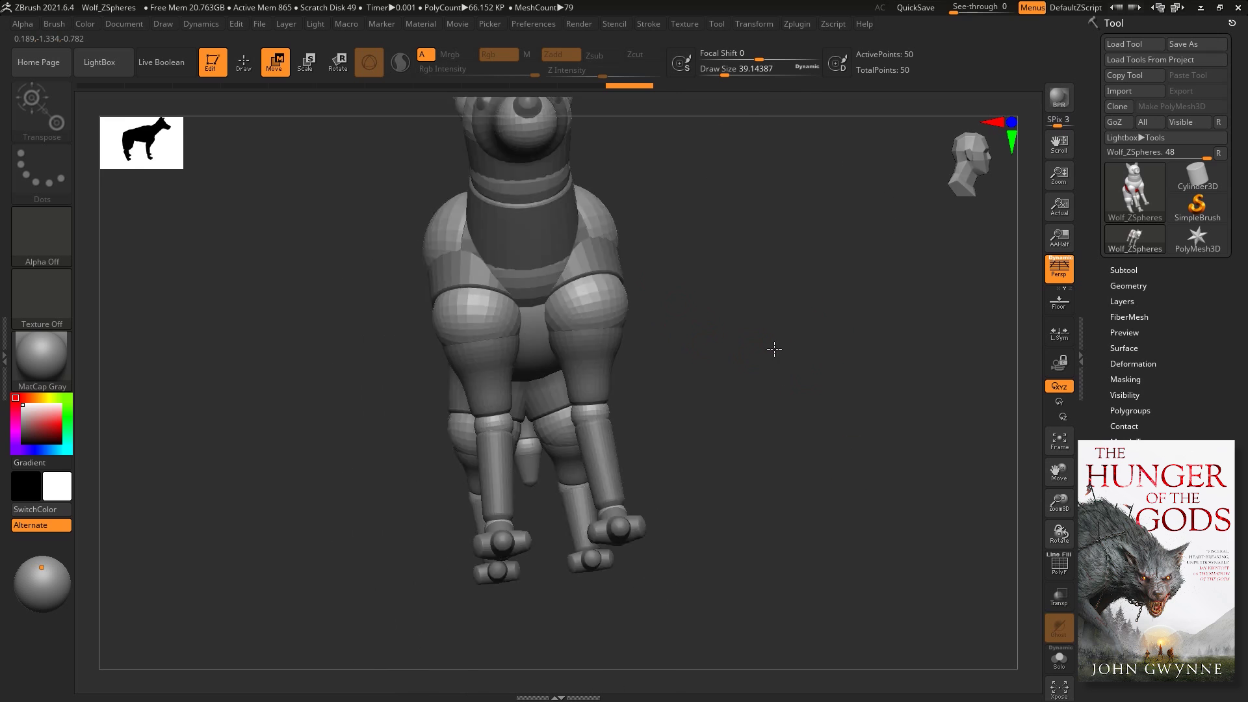
- Orbit the Wolf_ZSpheres armature to a three-quarter view to check head, ears and legs
{"action": "left_click_drag", "start_coordinate": [774, 349], "coordinate": [578, 293]}
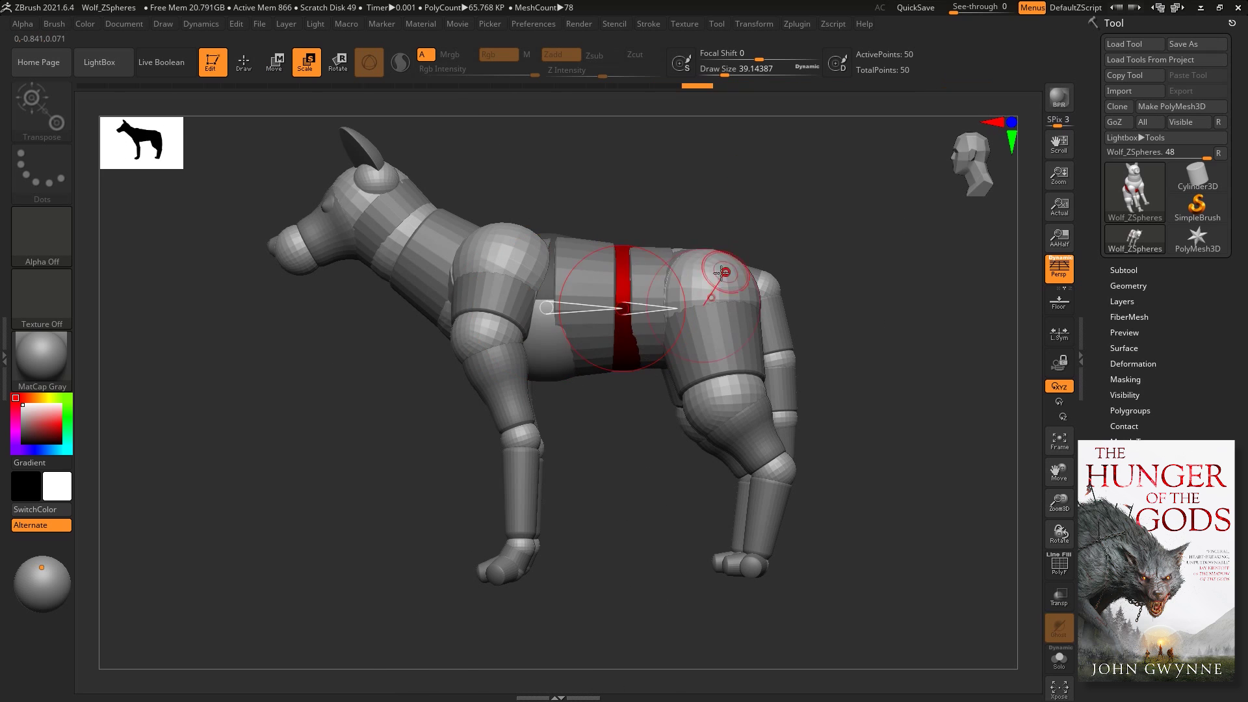
- Check the armature's rear hip and switch to Move to reposition its ZSpheres
{"action": "left_click_drag", "start_coordinate": [723, 272], "coordinate": [838, 317]}
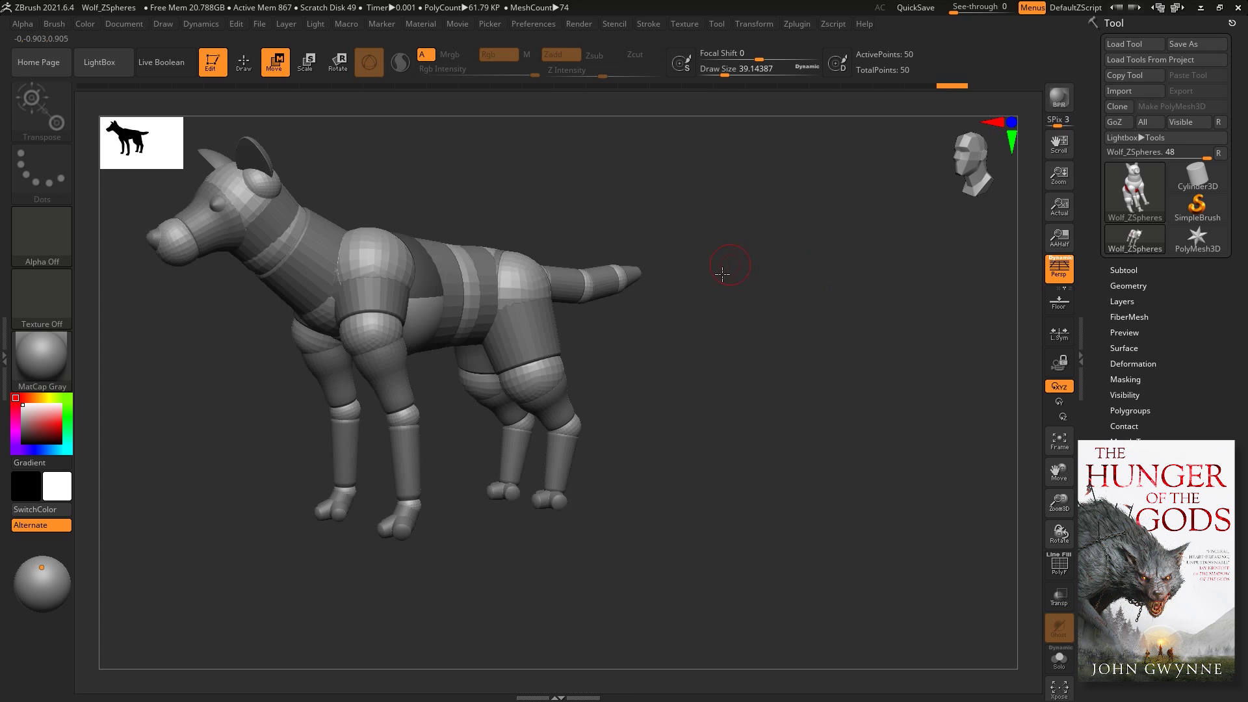
{"action": "key", "text": "w"}
{"action": "left_click_drag", "start_coordinate": [743, 342], "coordinate": [644, 282]}
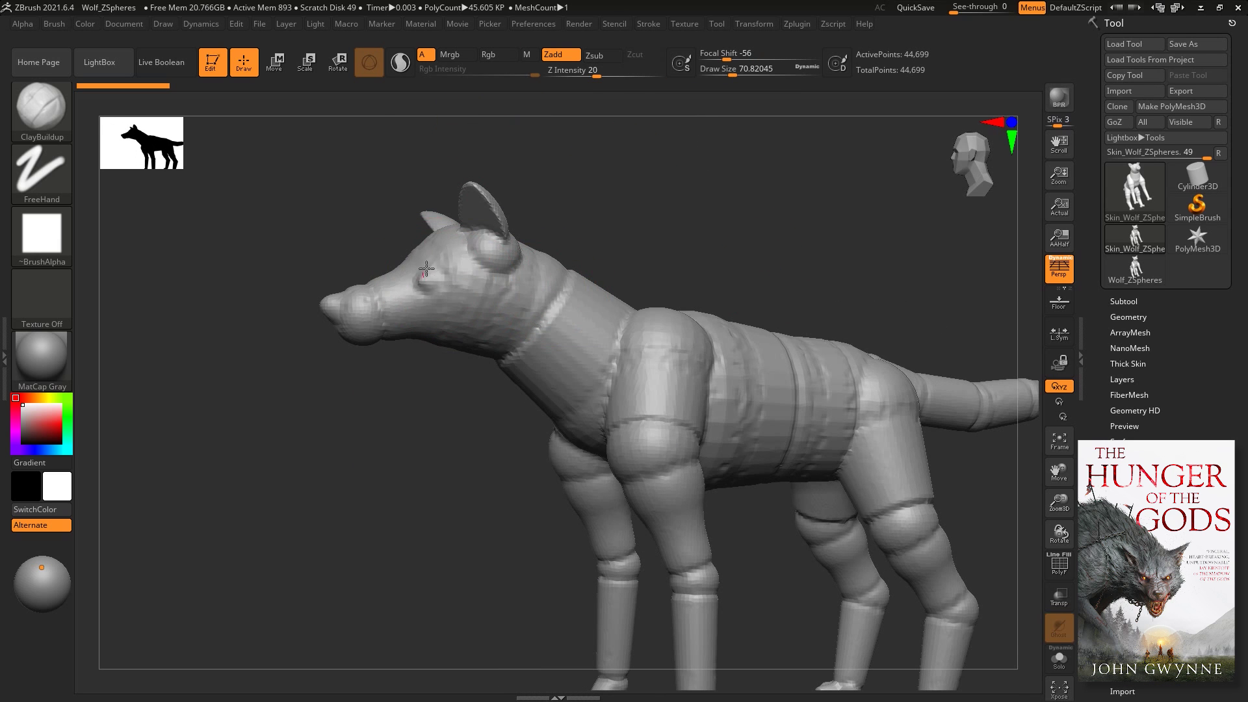
- Solo the separated lower-jaw subtool and show its Geometry options
{"action": "left_click_drag", "start_coordinate": [427, 269], "coordinate": [722, 217]}
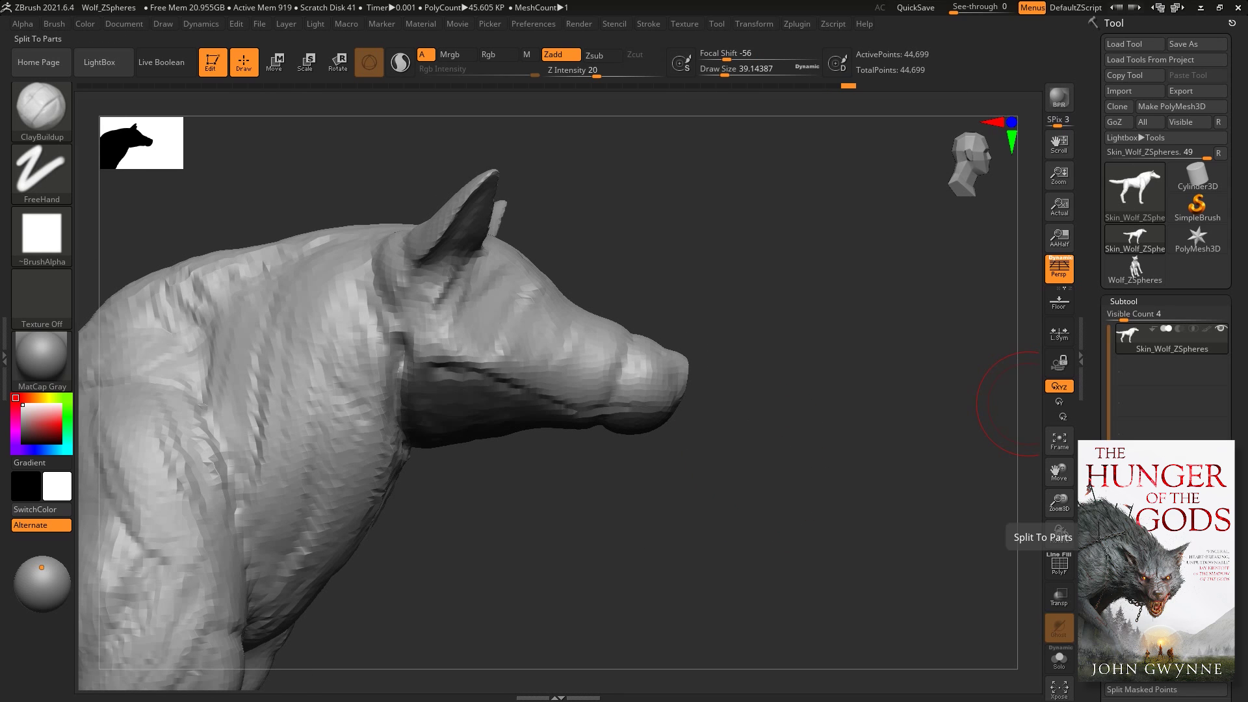
{"action": "scroll", "coordinate": [1239, 632], "scroll_direction": "down", "scroll_amount": 2}
{"action": "left_click", "coordinate": [1059, 658]}
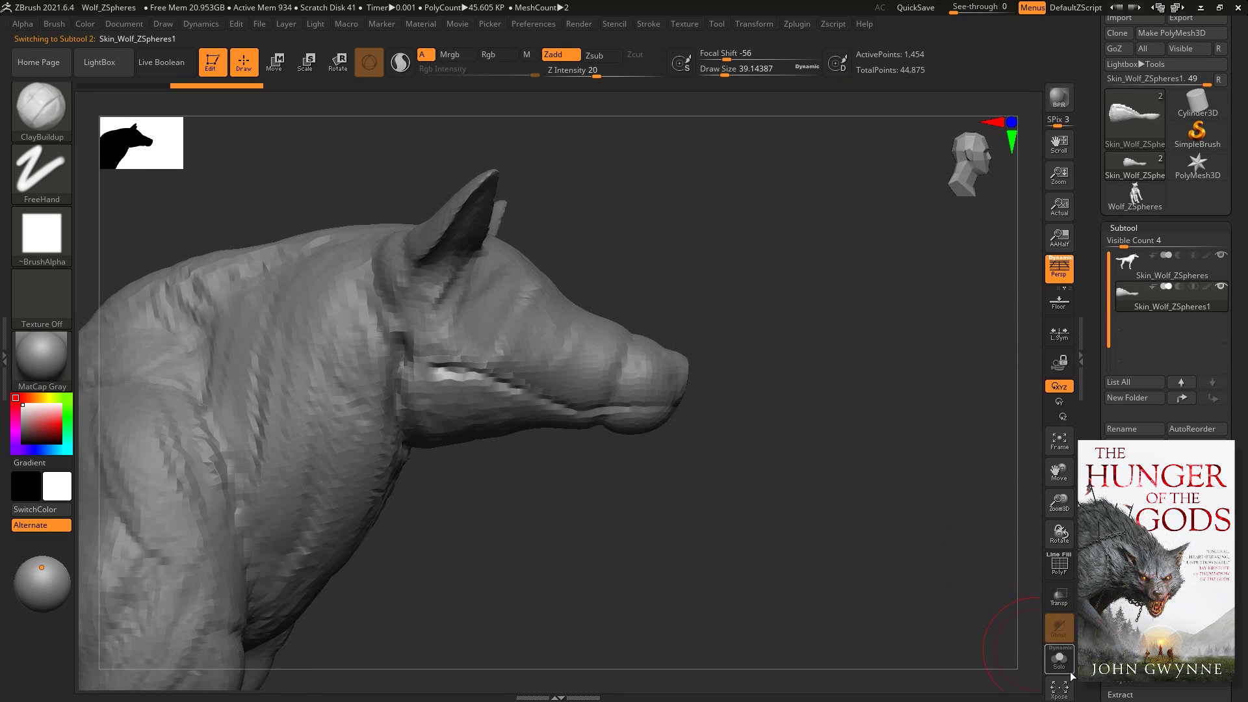
{"action": "left_click", "coordinate": [1129, 392]}
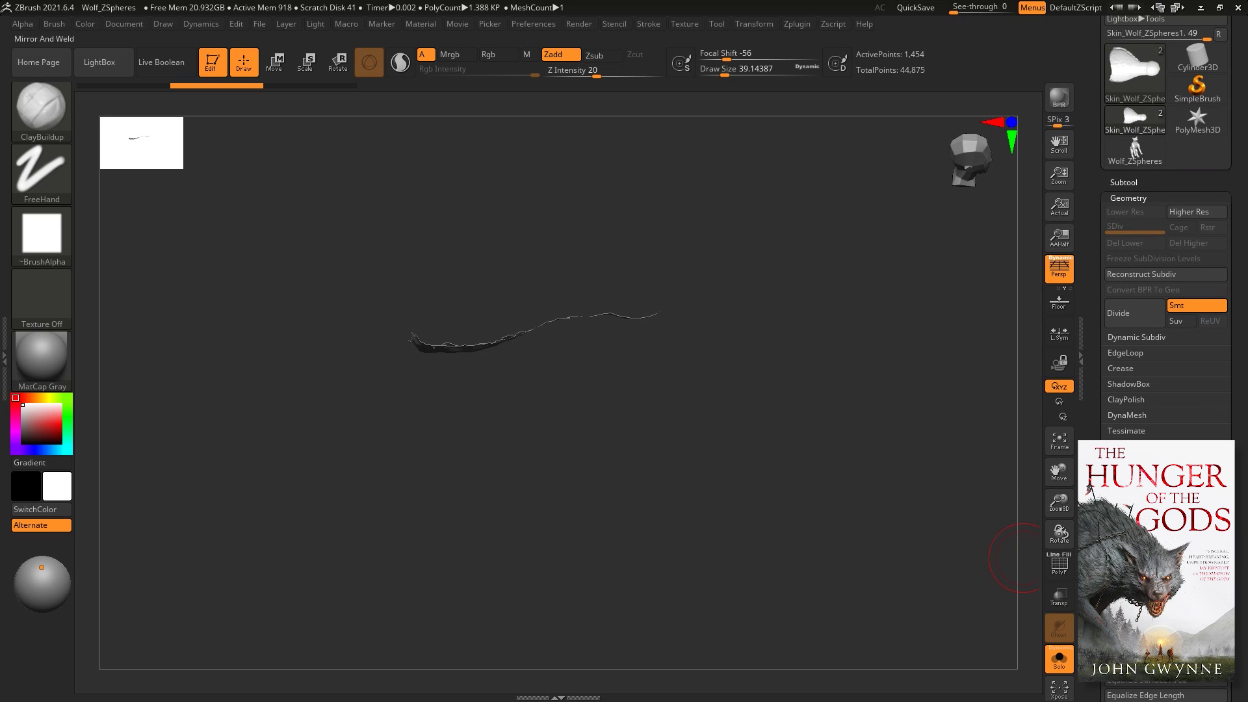
- Inspect the isolated jaw, bring the whole wolf back, and pick ClayBuildup
{"action": "left_click_drag", "start_coordinate": [1022, 557], "coordinate": [962, 507]}
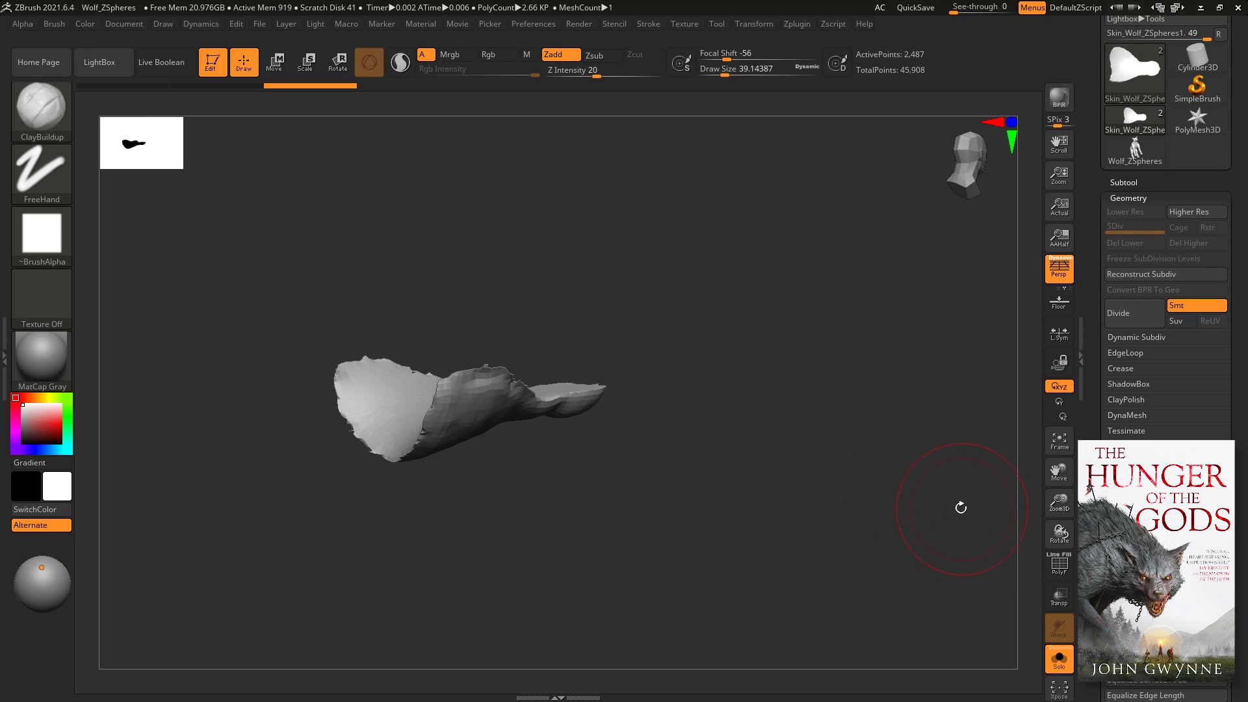
{"action": "mouse_move", "coordinate": [821, 418]}
{"action": "left_mouse_down"}
{"action": "mouse_move", "coordinate": [865, 438]}
{"action": "mouse_move", "coordinate": [1013, 561]}
{"action": "mouse_move", "coordinate": [870, 452]}
{"action": "left_mouse_up"}
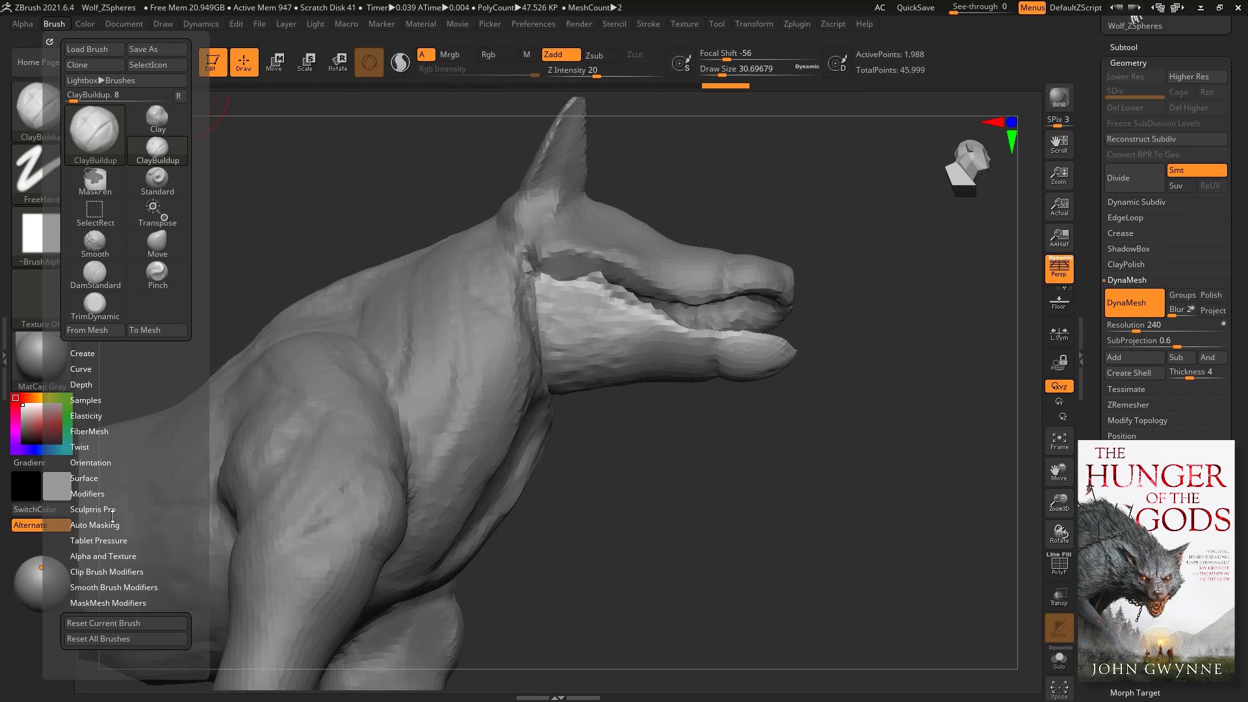
{"action": "left_click", "coordinate": [95, 524]}
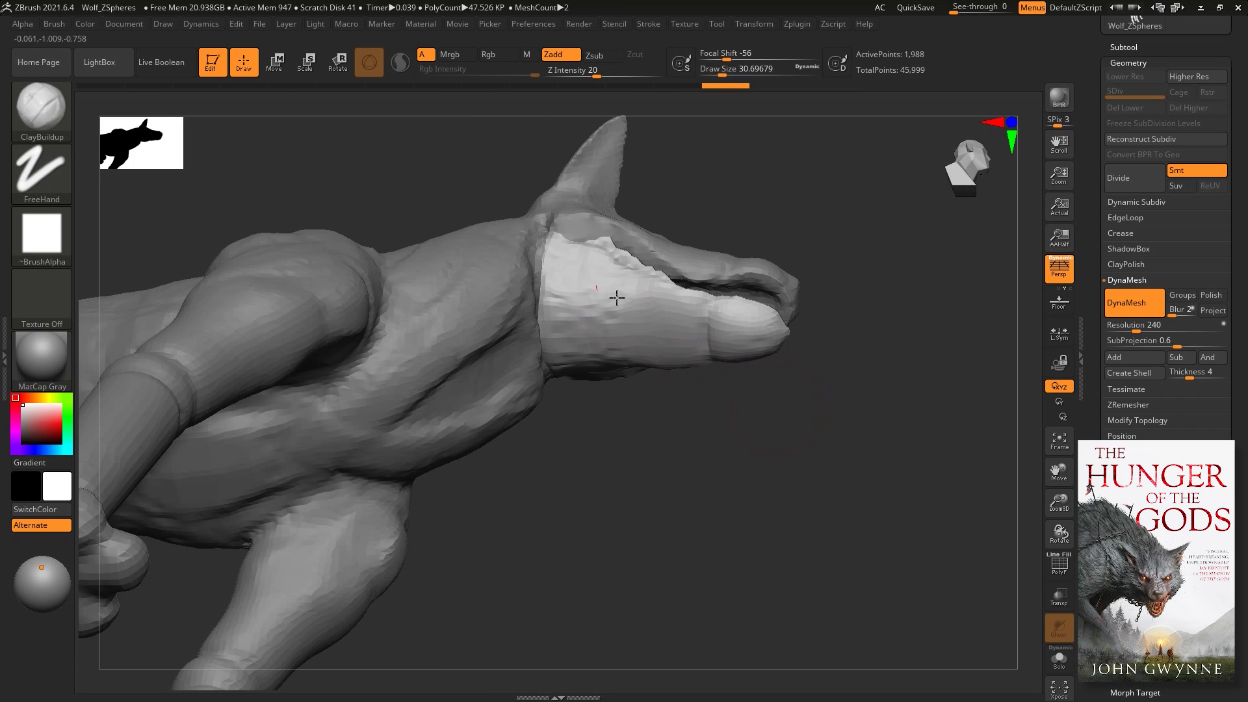
- Shape the wolf's head, back and body profile from top, front and side views
{"action": "mouse_move", "coordinate": [782, 317]}
{"action": "left_mouse_down"}
{"action": "mouse_move", "coordinate": [697, 410]}
{"action": "mouse_move", "coordinate": [714, 305]}
{"action": "mouse_move", "coordinate": [891, 371]}
{"action": "mouse_move", "coordinate": [889, 272]}
{"action": "left_mouse_up"}
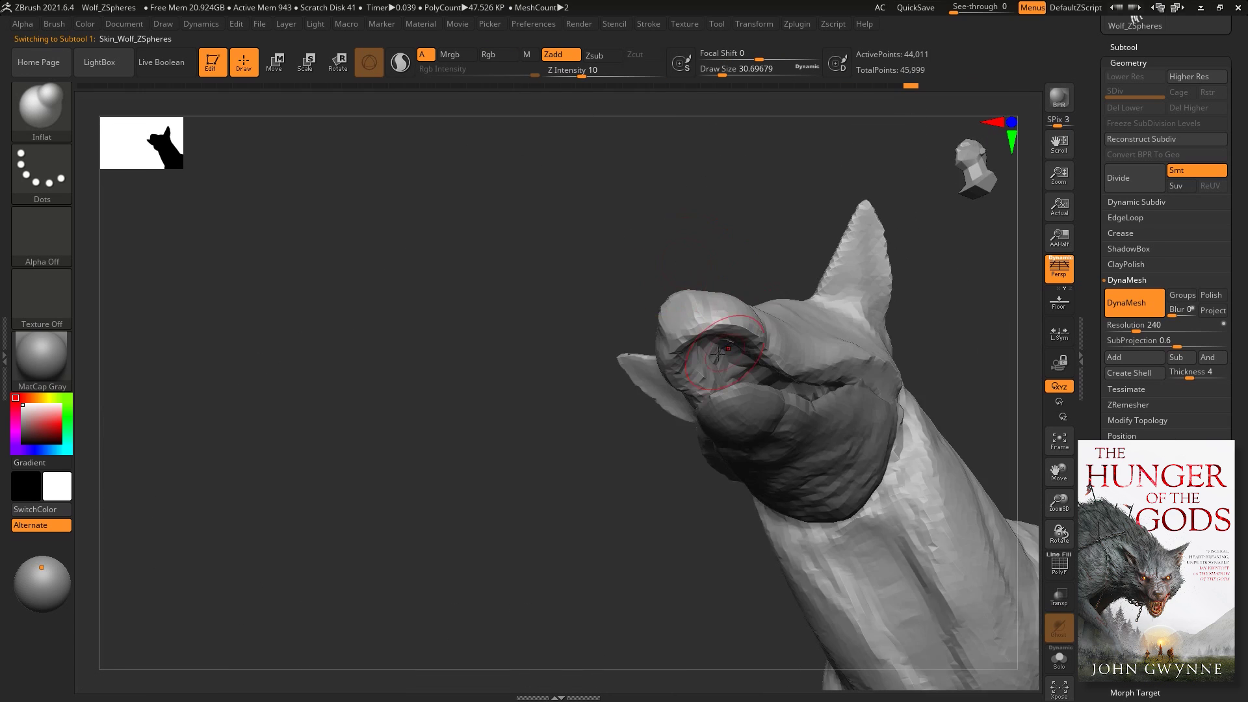
{"action": "mouse_move", "coordinate": [639, 296]}
{"action": "left_mouse_down"}
{"action": "mouse_move", "coordinate": [746, 353]}
{"action": "mouse_move", "coordinate": [782, 347]}
{"action": "left_mouse_up"}
{"action": "mouse_move", "coordinate": [678, 443]}
{"action": "left_mouse_down"}
{"action": "mouse_move", "coordinate": [858, 362]}
{"action": "mouse_move", "coordinate": [769, 368]}
{"action": "mouse_move", "coordinate": [682, 341]}
{"action": "left_mouse_up"}
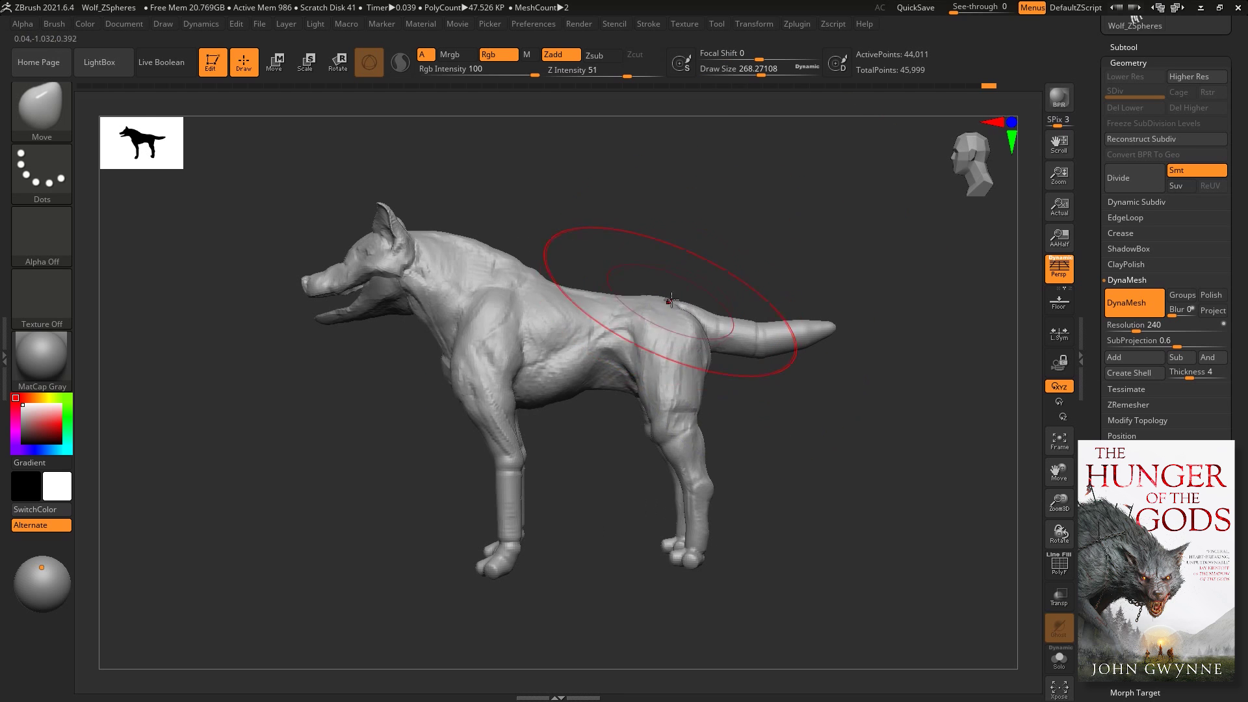
{"action": "mouse_move", "coordinate": [715, 421]}
{"action": "left_mouse_down"}
{"action": "mouse_move", "coordinate": [293, 312]}
{"action": "mouse_move", "coordinate": [790, 443]}
{"action": "left_mouse_up"}
{"action": "mouse_move", "coordinate": [644, 284]}
{"action": "left_mouse_down"}
{"action": "mouse_move", "coordinate": [783, 431]}
{"action": "mouse_move", "coordinate": [633, 360]}
{"action": "left_mouse_up"}
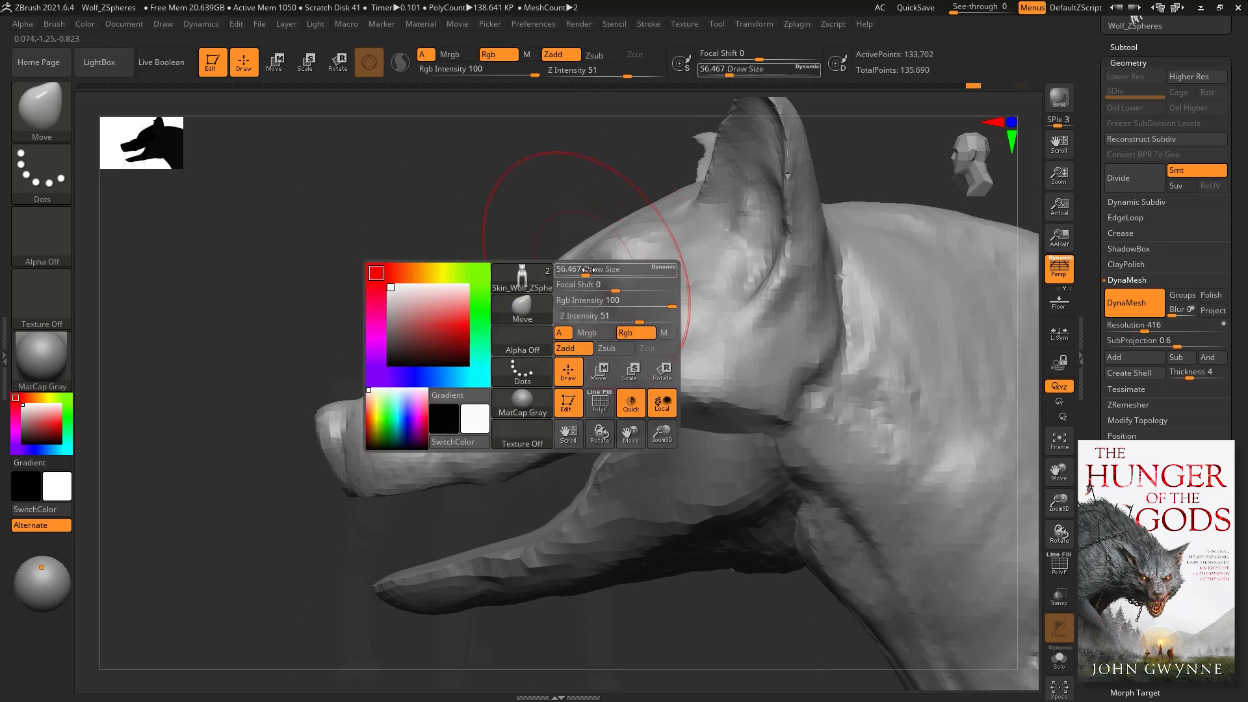
{"action": "left_click_drag", "start_coordinate": [556, 238], "coordinate": [806, 235]}
- Switch to ClayBuildup (B-C-B) and build up the head and front muscles
{"action": "key", "text": "b"}
{"action": "key", "text": "c"}
{"action": "key", "text": "b"}
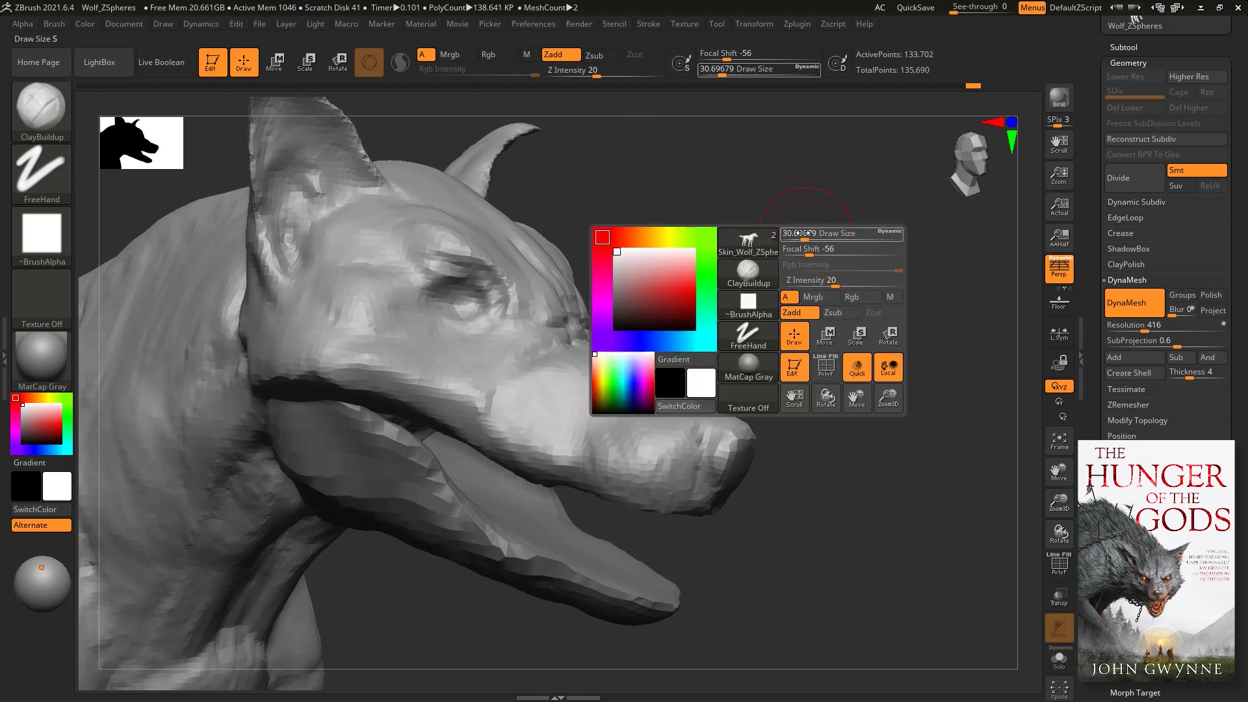
{"action": "left_click_drag", "start_coordinate": [663, 275], "coordinate": [565, 380]}
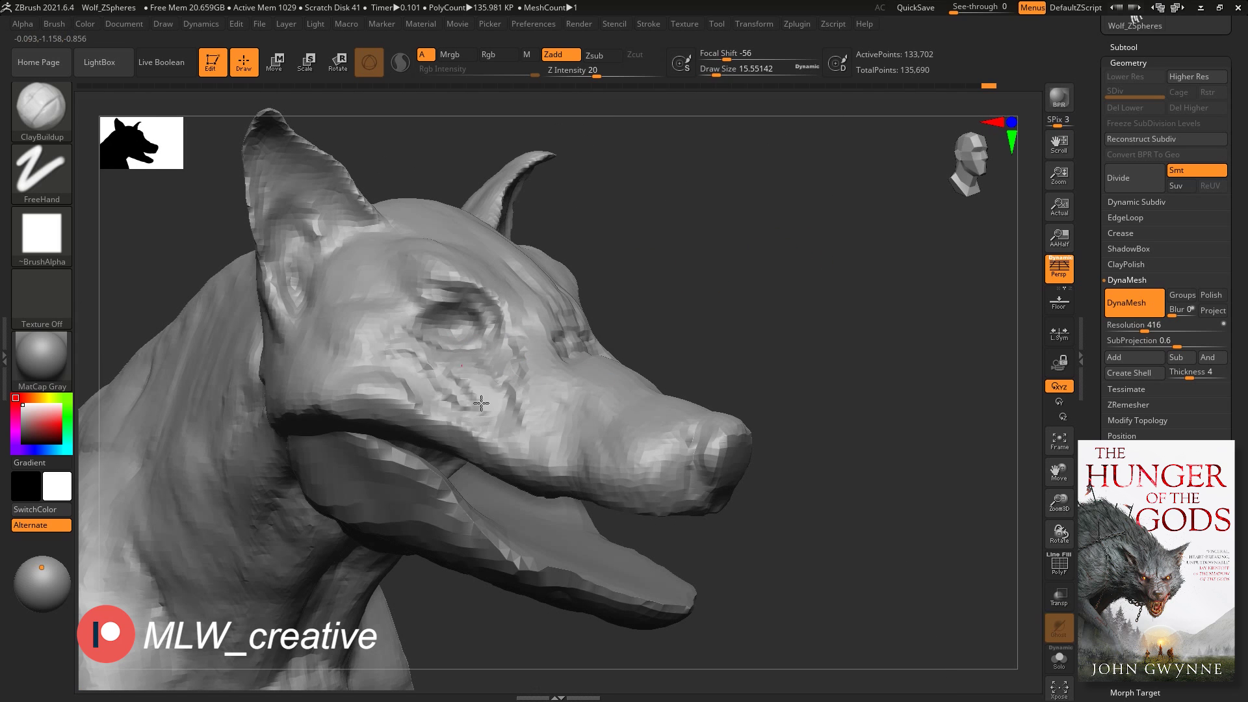
{"action": "left_click_drag", "start_coordinate": [487, 394], "coordinate": [576, 401]}
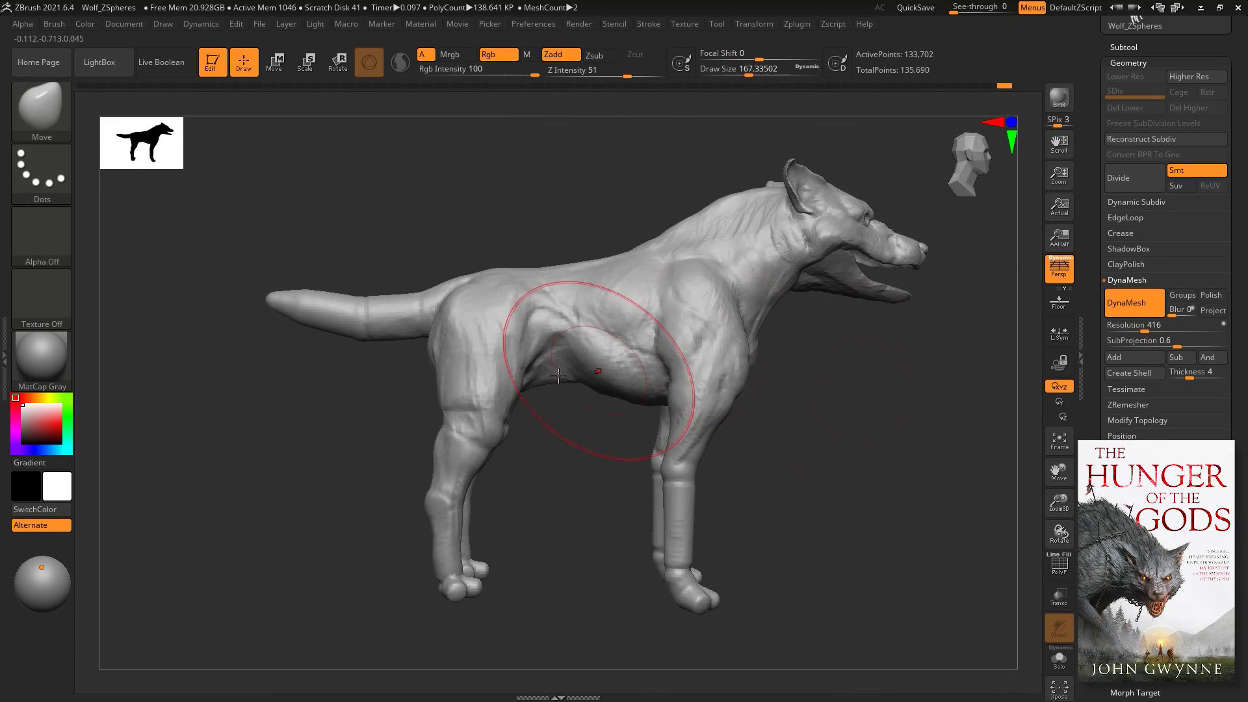
- Lower the Draw Size and sculpt neck, chest and leg muscles from front and side
{"action": "right_click_drag", "start_coordinate": [637, 383], "coordinate": [868, 440]}
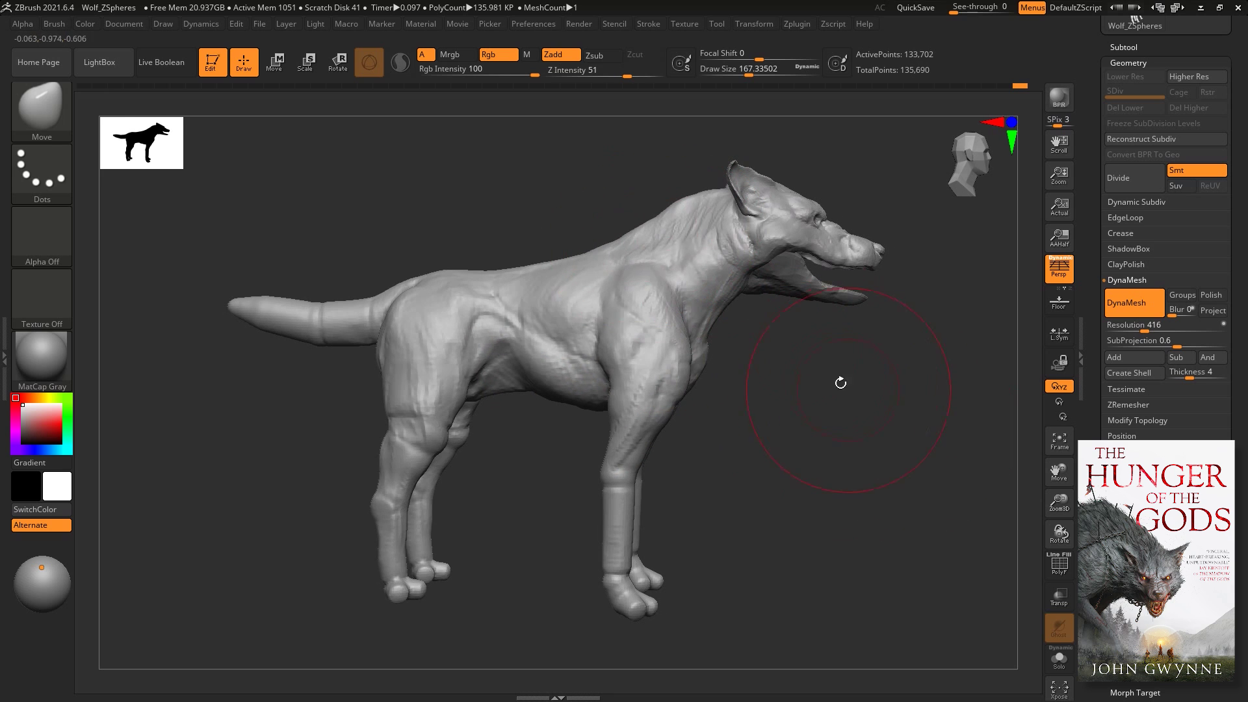
{"action": "key", "text": "space"}
{"action": "mouse_move", "coordinate": [739, 348]}
{"action": "right_mouse_down"}
{"action": "mouse_move", "coordinate": [905, 404]}
{"action": "mouse_move", "coordinate": [811, 333]}
{"action": "right_mouse_up"}
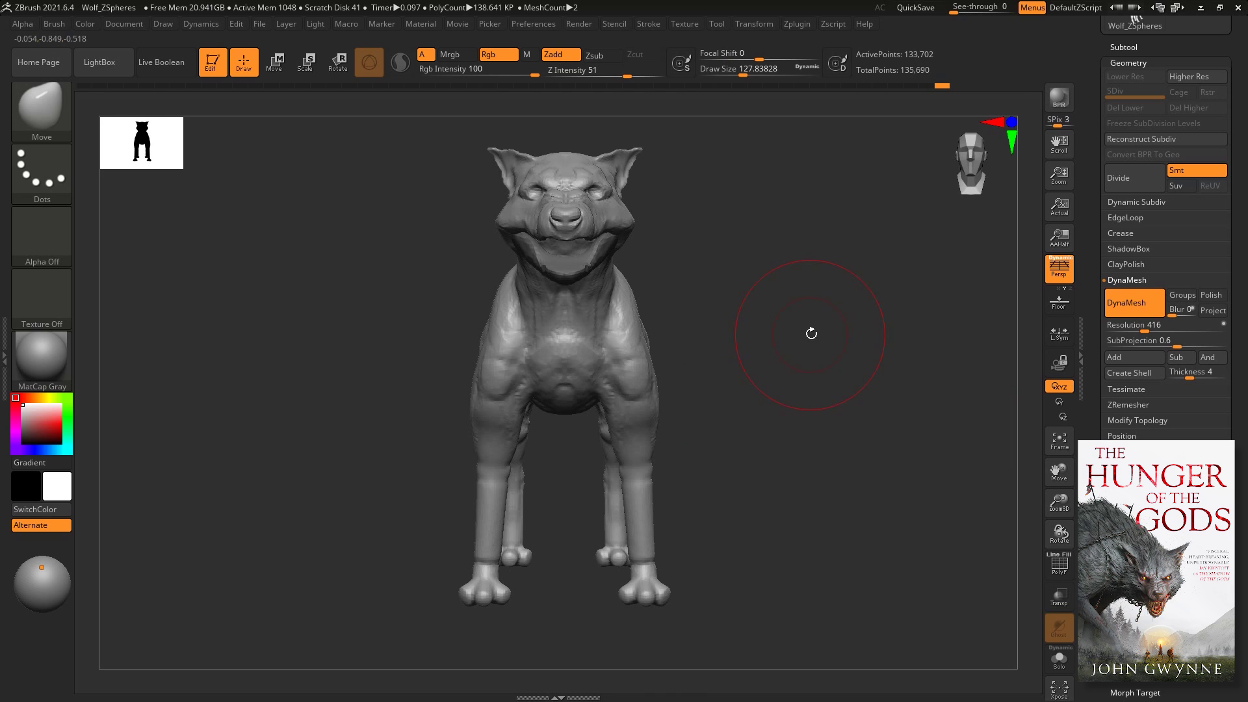
{"action": "right_click_drag", "start_coordinate": [595, 104], "coordinate": [817, 104]}
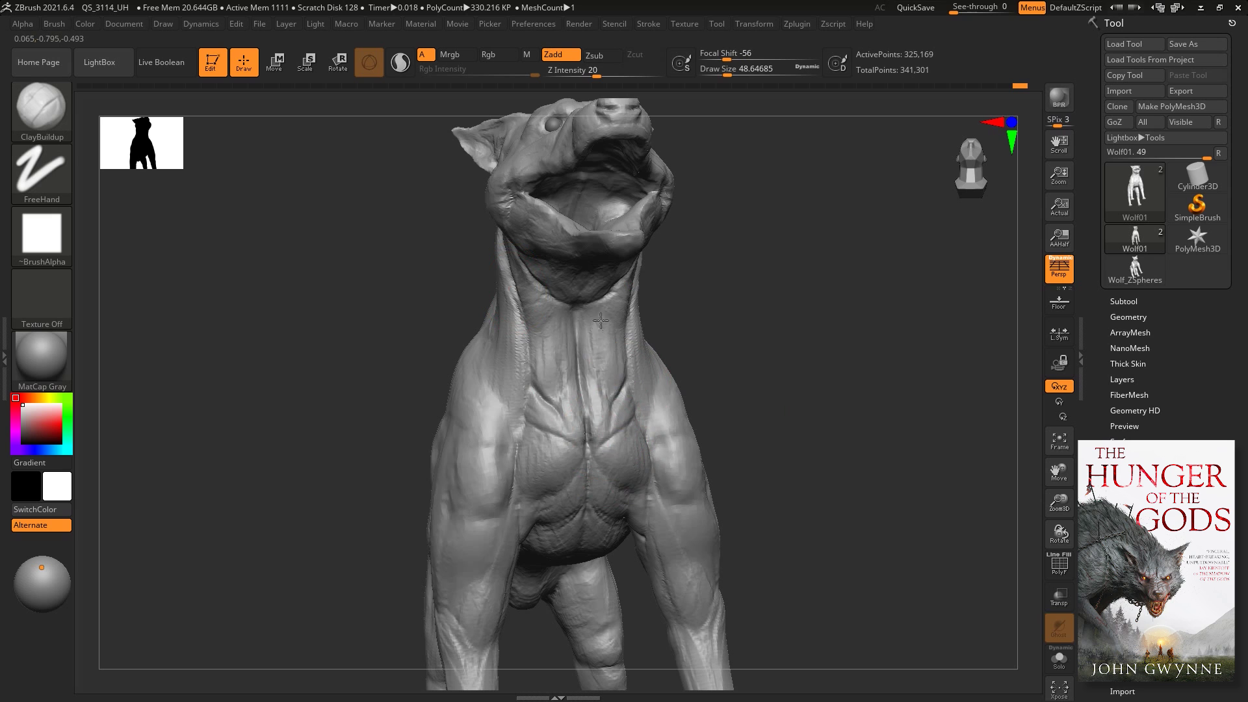
- Carve skin folds and wrinkles under the neck, chest and jaw
{"action": "right_click_drag", "start_coordinate": [600, 321], "coordinate": [605, 361]}
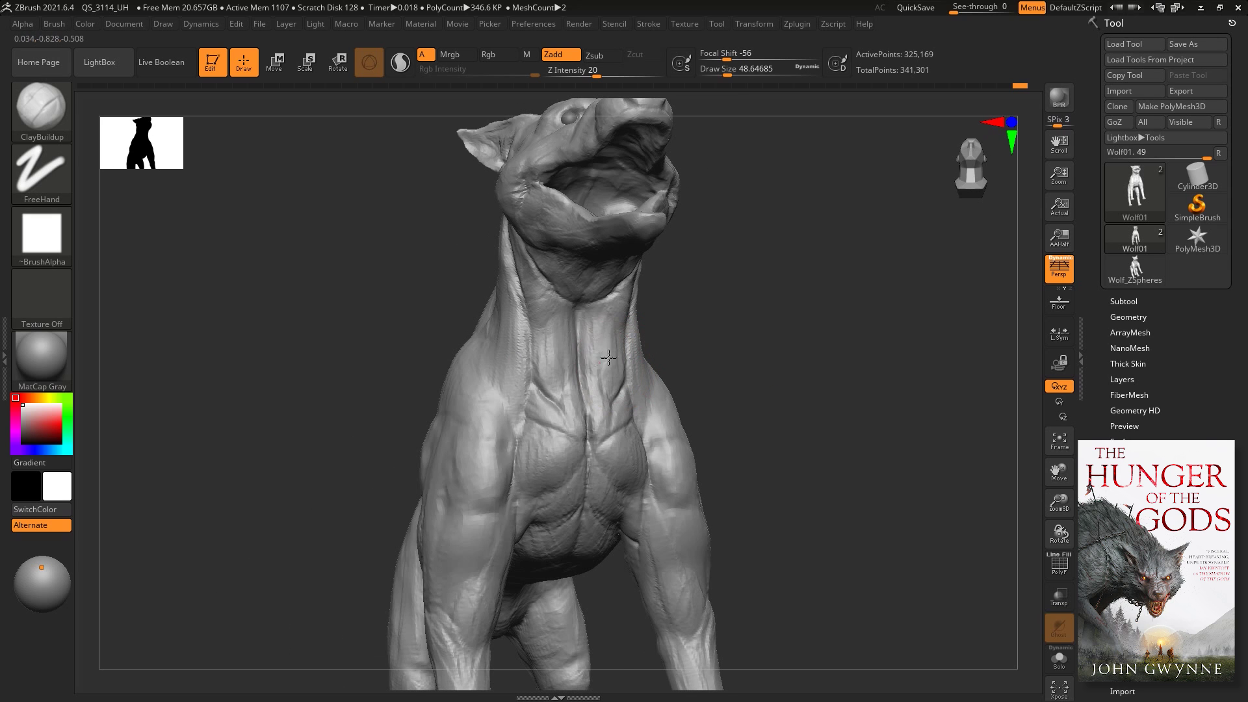
{"action": "left_click_drag", "start_coordinate": [772, 339], "coordinate": [560, 341]}
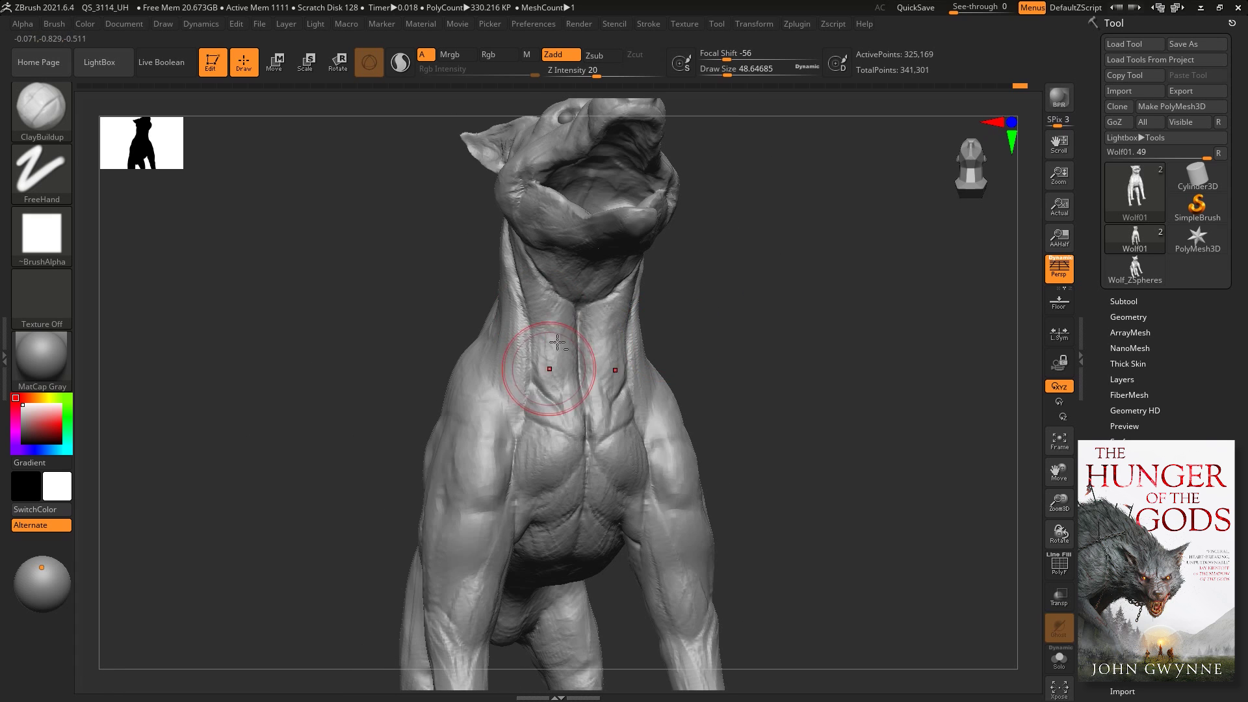
{"action": "mouse_move", "coordinate": [710, 303]}
{"action": "left_mouse_down"}
{"action": "mouse_move", "coordinate": [815, 296]}
{"action": "mouse_move", "coordinate": [598, 300]}
{"action": "left_mouse_up"}
{"action": "mouse_move", "coordinate": [606, 253]}
{"action": "right_mouse_down"}
{"action": "mouse_move", "coordinate": [608, 298]}
{"action": "mouse_move", "coordinate": [852, 341]}
{"action": "right_mouse_up"}
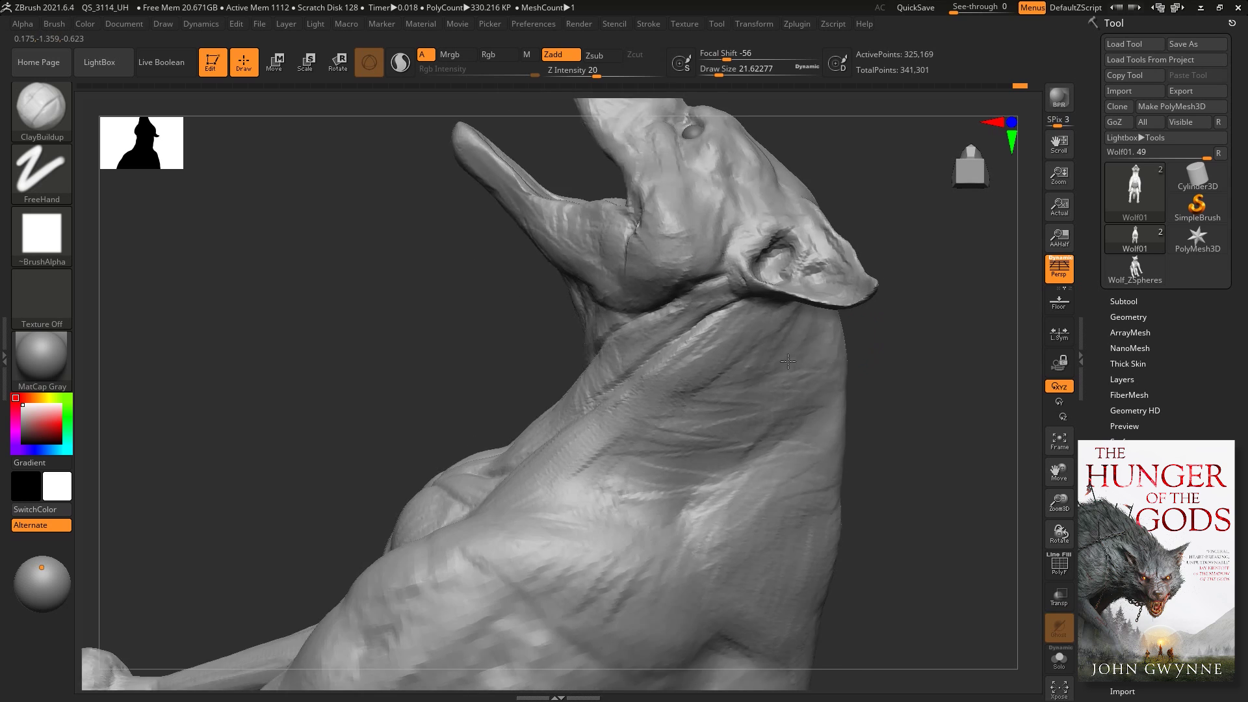
{"action": "mouse_move", "coordinate": [626, 348]}
{"action": "right_mouse_down"}
{"action": "mouse_move", "coordinate": [719, 251]}
{"action": "mouse_move", "coordinate": [830, 362]}
{"action": "mouse_move", "coordinate": [810, 326]}
{"action": "mouse_move", "coordinate": [830, 314]}
{"action": "mouse_move", "coordinate": [812, 307]}
{"action": "right_mouse_up"}
{"action": "mouse_move", "coordinate": [502, 375]}
{"action": "right_mouse_down"}
{"action": "mouse_move", "coordinate": [650, 383]}
{"action": "mouse_move", "coordinate": [516, 390]}
{"action": "mouse_move", "coordinate": [912, 160]}
{"action": "mouse_move", "coordinate": [669, 532]}
{"action": "right_mouse_up"}
- Switch to the Move brush (B-M-V) and reshape the head and shoulders
{"action": "key", "text": "b"}
{"action": "key", "text": "m"}
{"action": "key", "text": "v"}
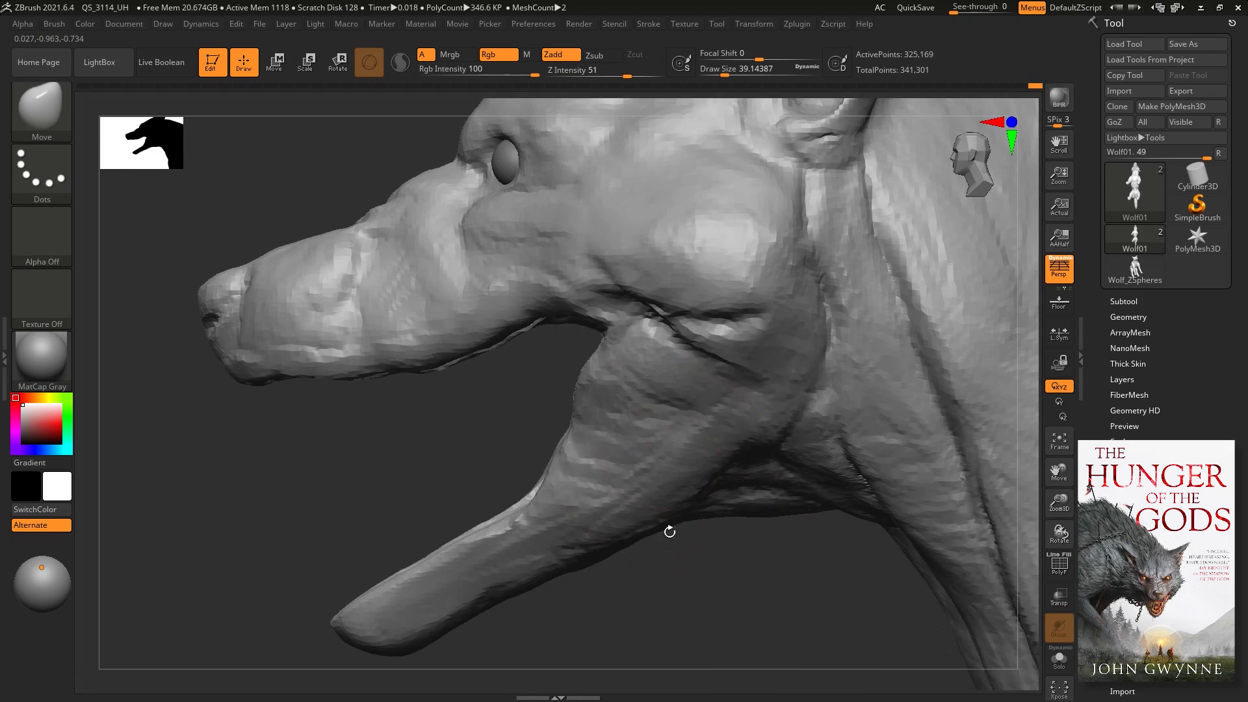
{"action": "right_click_drag", "start_coordinate": [594, 341], "coordinate": [806, 349]}
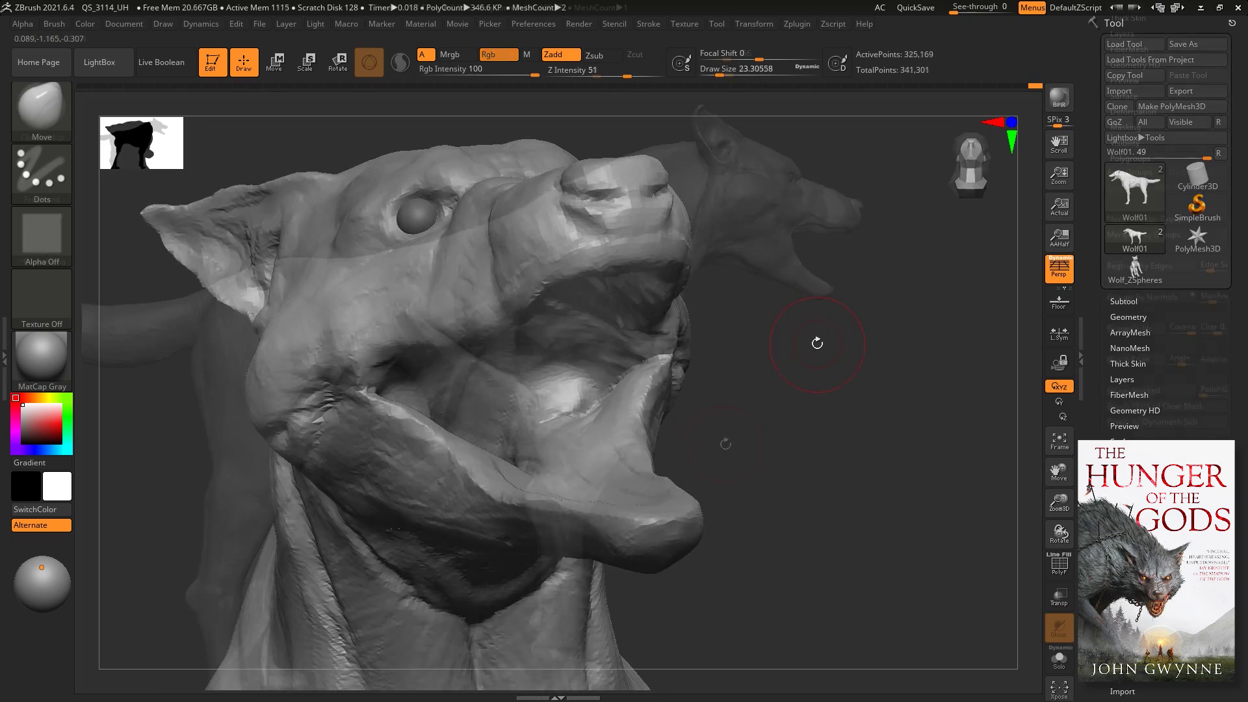
{"action": "mouse_move", "coordinate": [713, 504]}
{"action": "right_mouse_down"}
{"action": "mouse_move", "coordinate": [663, 376]}
{"action": "mouse_move", "coordinate": [783, 292]}
{"action": "right_mouse_up"}
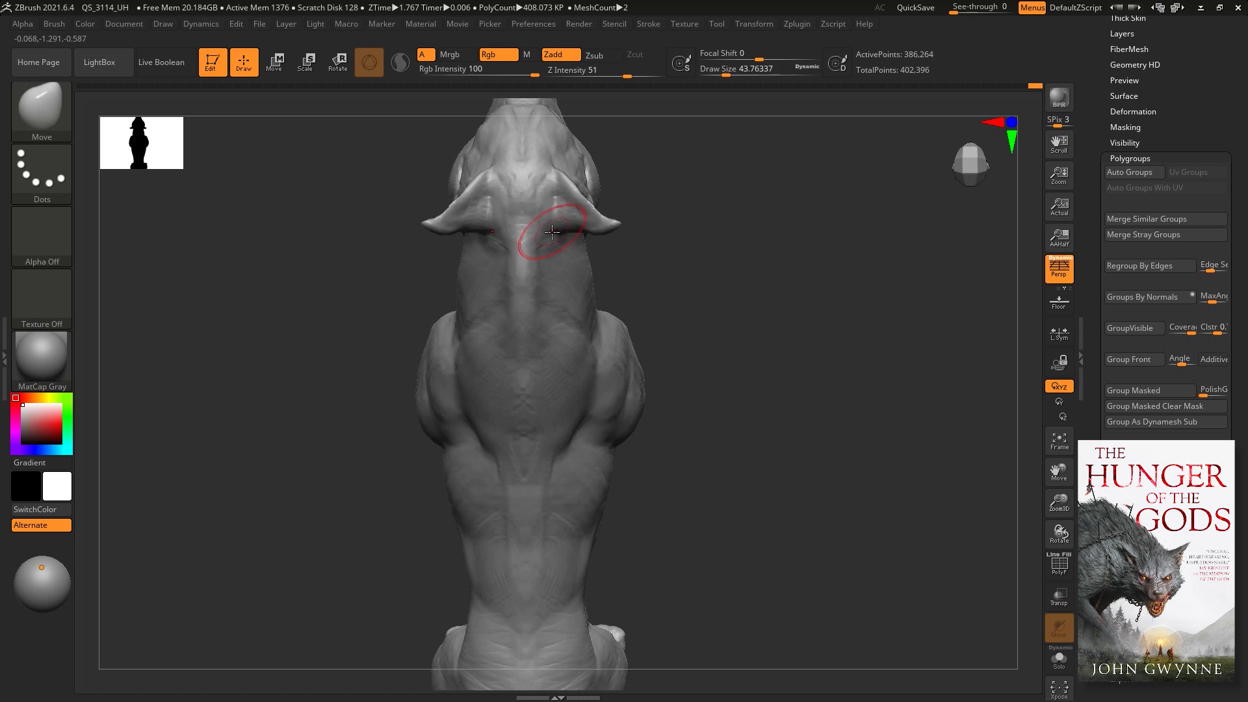
{"action": "mouse_move", "coordinate": [552, 232]}
{"action": "right_mouse_down"}
{"action": "mouse_move", "coordinate": [758, 237]}
{"action": "mouse_move", "coordinate": [584, 255]}
{"action": "mouse_move", "coordinate": [746, 209]}
{"action": "mouse_move", "coordinate": [816, 226]}
{"action": "right_mouse_up"}
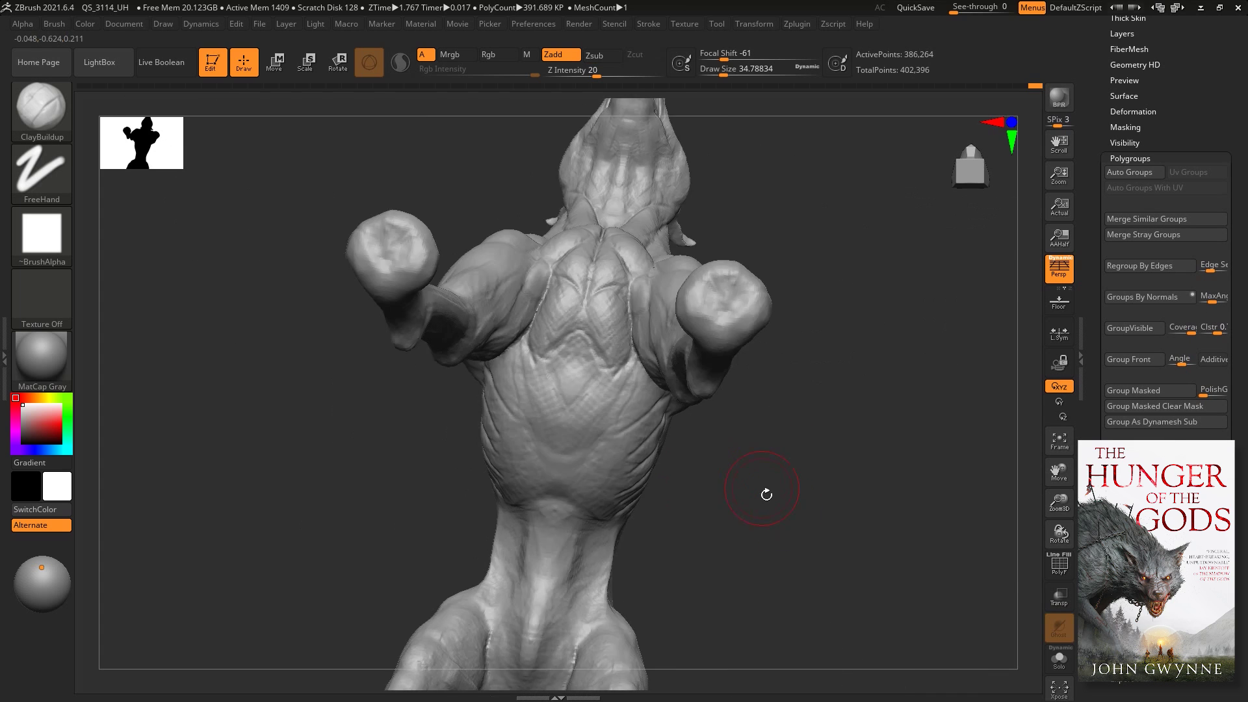
- Resize the brush and detail the torso, back, legs and underside from several angles
{"action": "left_click_drag", "start_coordinate": [760, 497], "coordinate": [765, 298]}
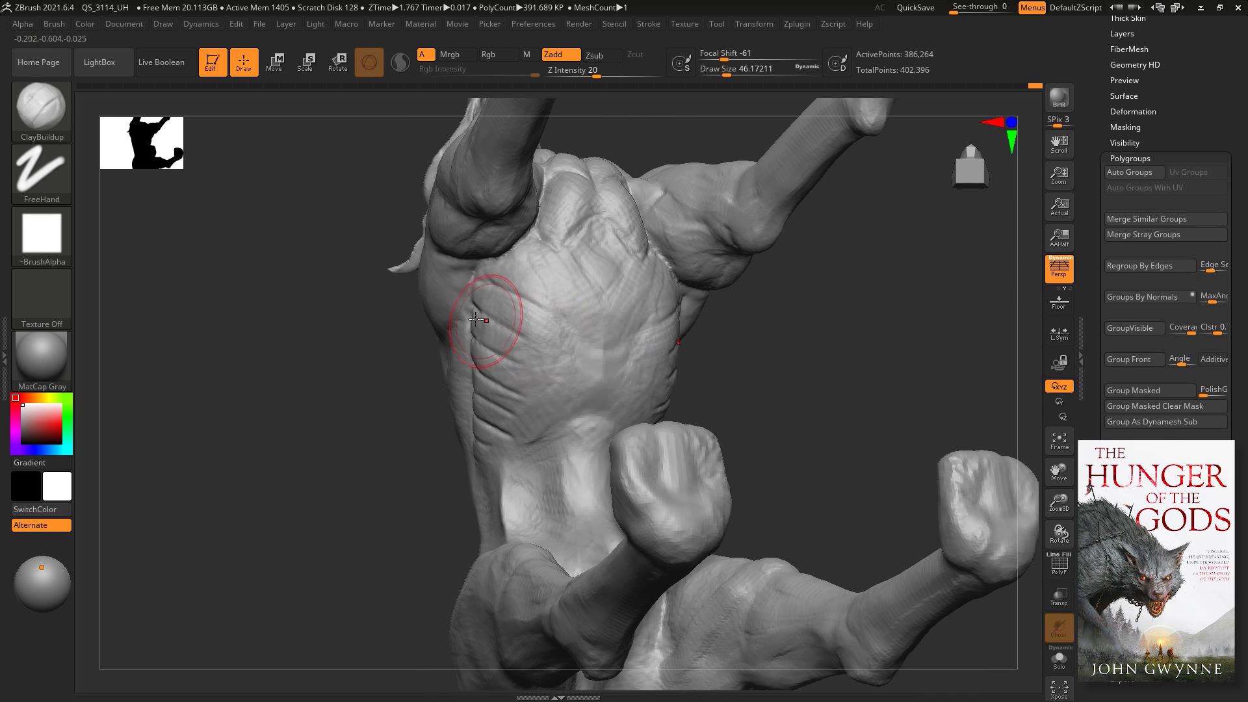
{"action": "right_click_drag", "start_coordinate": [489, 390], "coordinate": [640, 361]}
{"action": "key", "text": "space"}
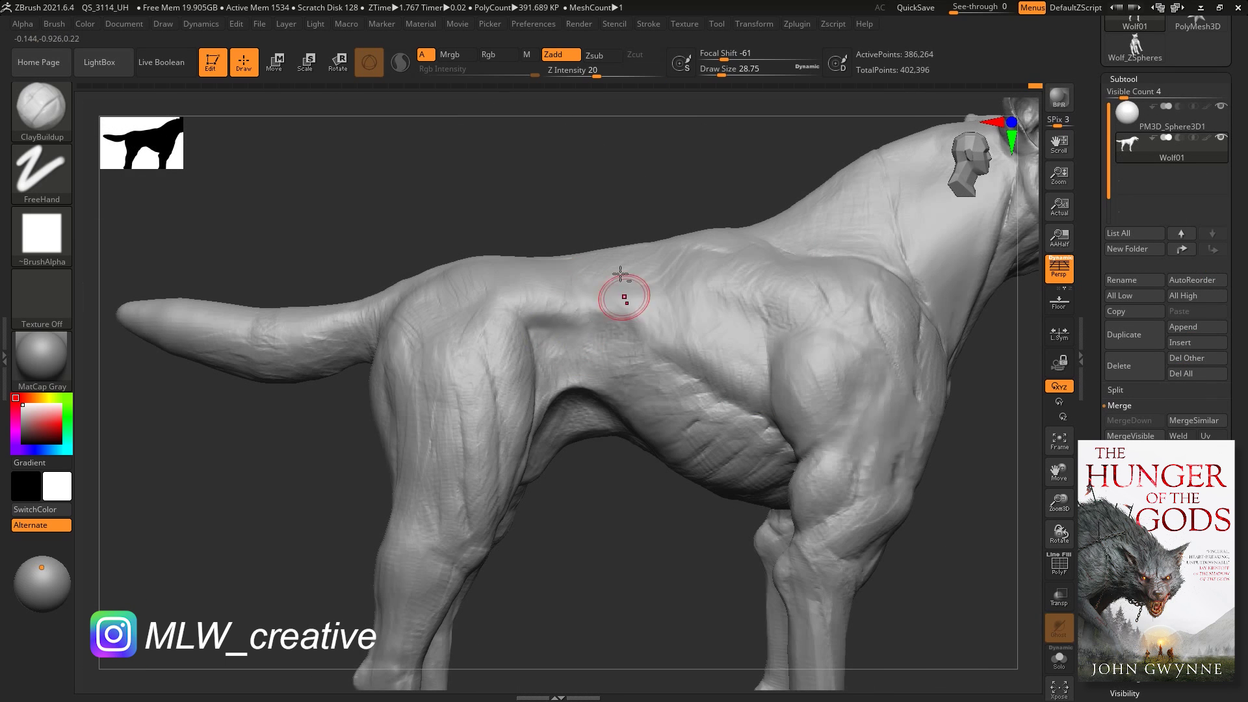
{"action": "right_click_drag", "start_coordinate": [621, 274], "coordinate": [571, 311]}
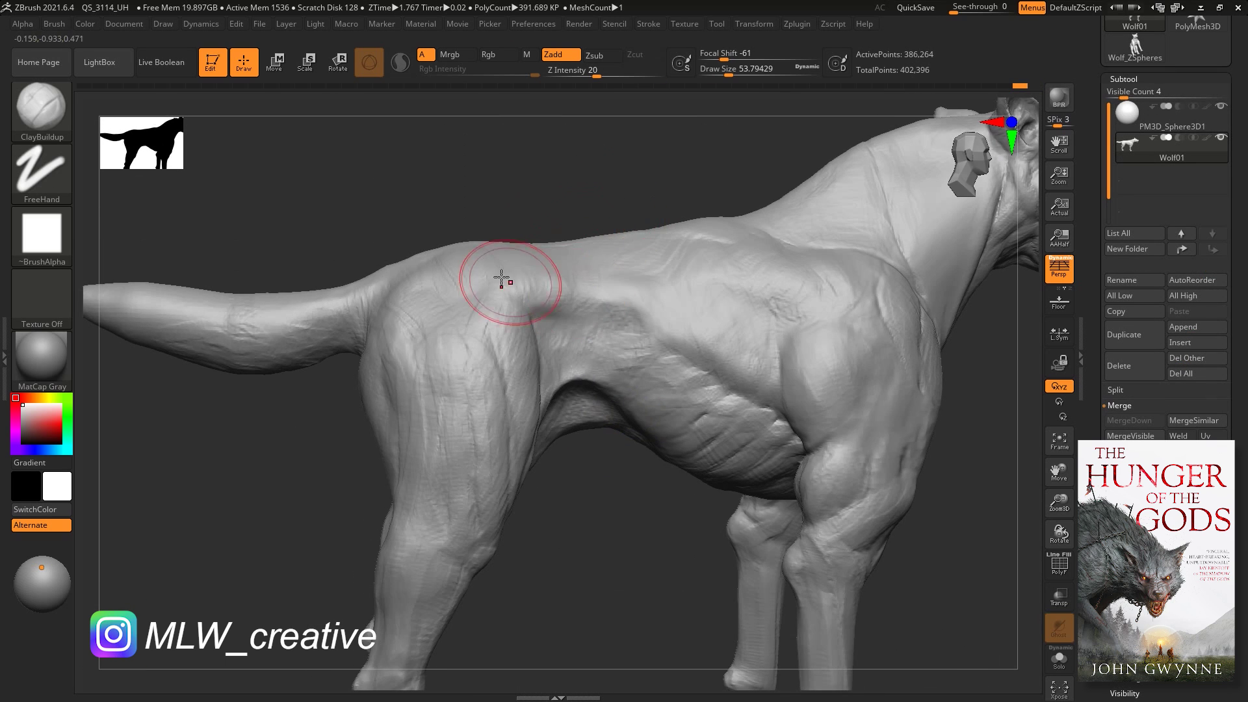
{"action": "right_click_drag", "start_coordinate": [546, 342], "coordinate": [559, 323]}
{"action": "mouse_move", "coordinate": [528, 369]}
{"action": "right_mouse_down"}
{"action": "mouse_move", "coordinate": [507, 434]}
{"action": "mouse_move", "coordinate": [588, 504]}
{"action": "mouse_move", "coordinate": [746, 491]}
{"action": "mouse_move", "coordinate": [555, 470]}
{"action": "right_mouse_up"}
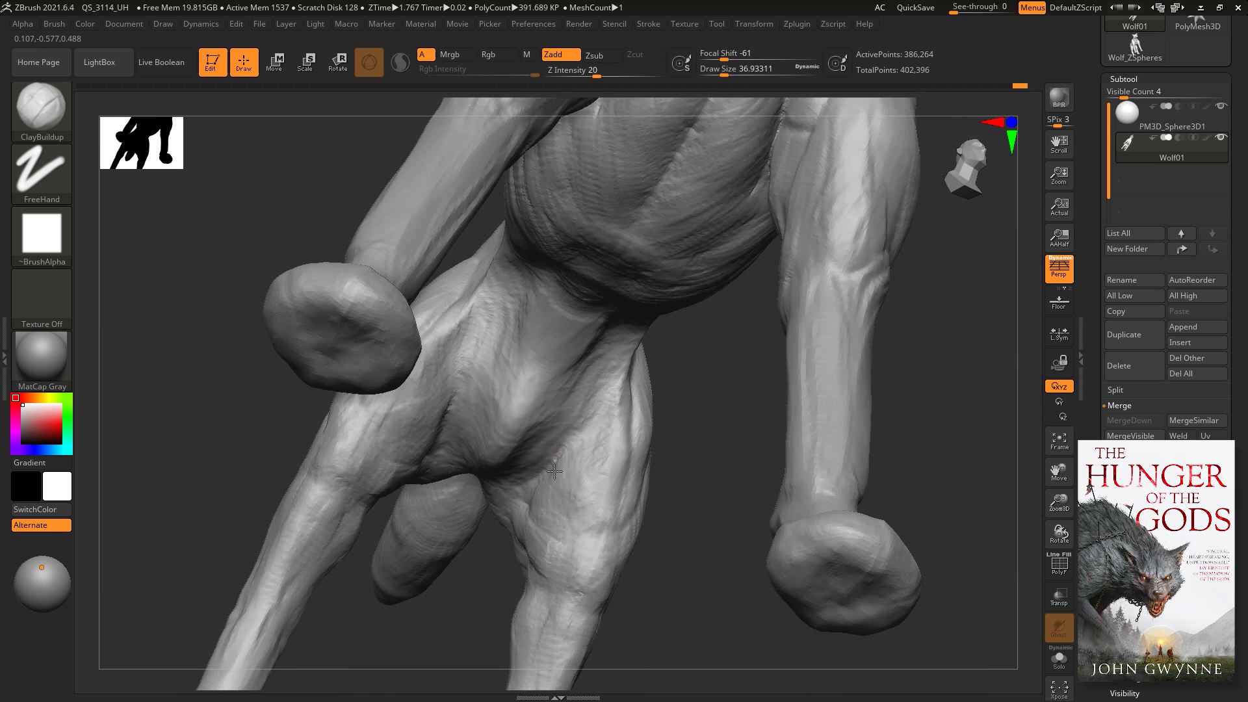
{"action": "mouse_move", "coordinate": [565, 578]}
{"action": "right_mouse_down"}
{"action": "mouse_move", "coordinate": [814, 390]}
{"action": "mouse_move", "coordinate": [309, 269]}
{"action": "right_mouse_up"}
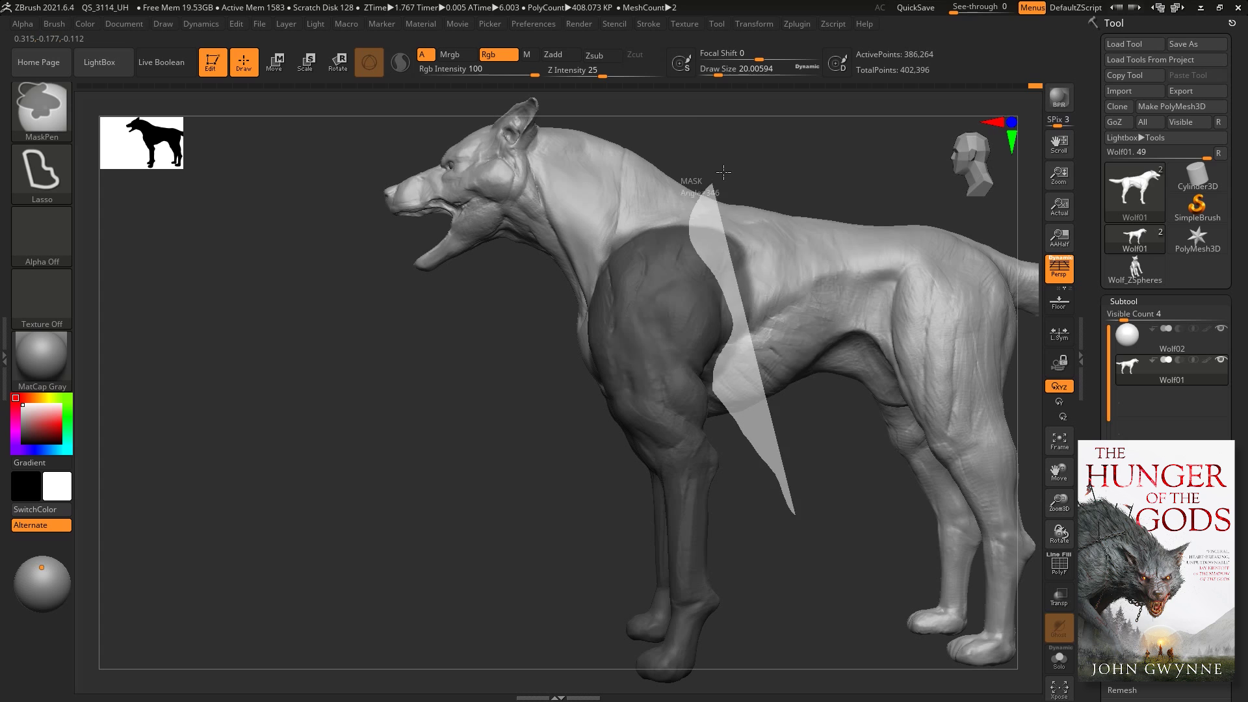
- Invert the shoulder mask and copy the unmasked section into a separate piece
{"action": "key", "text": "ctrl+i"}
{"action": "key", "text": "w"}
{"action": "left_click_drag", "start_coordinate": [799, 159], "coordinate": [671, 346], "text": "shift"}
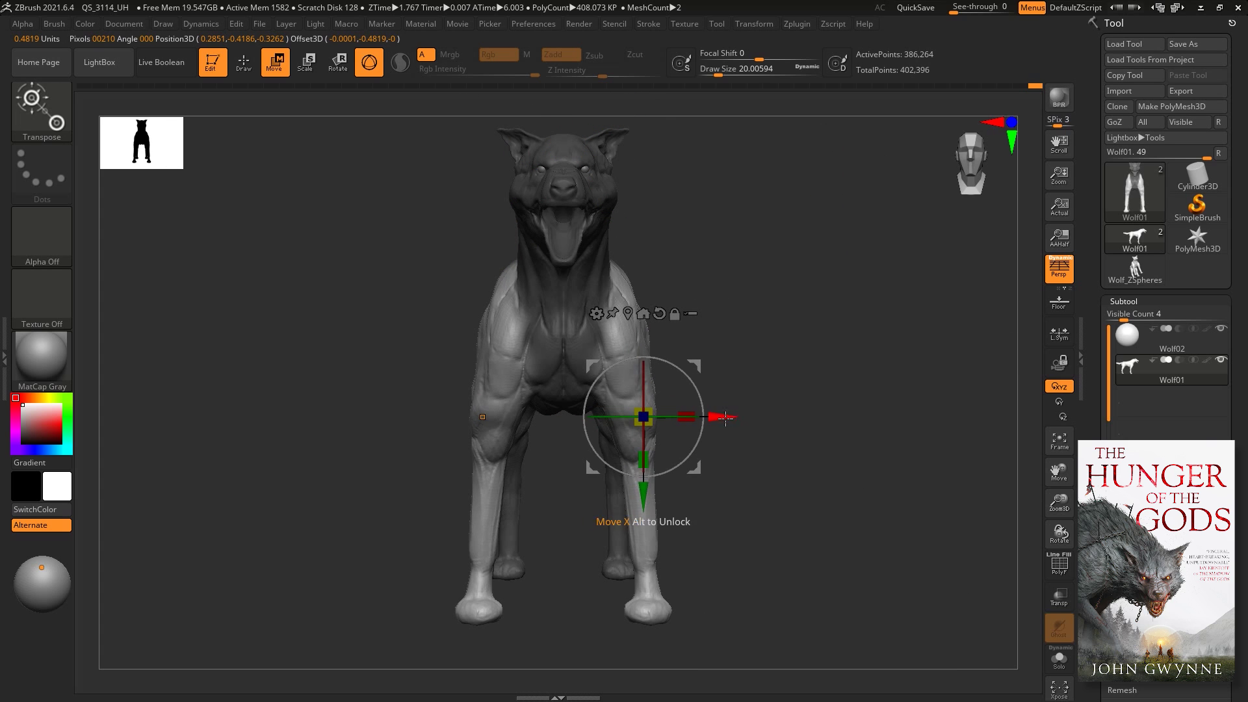
{"action": "left_click_drag", "start_coordinate": [730, 409], "coordinate": [790, 374], "text": "ctrl"}
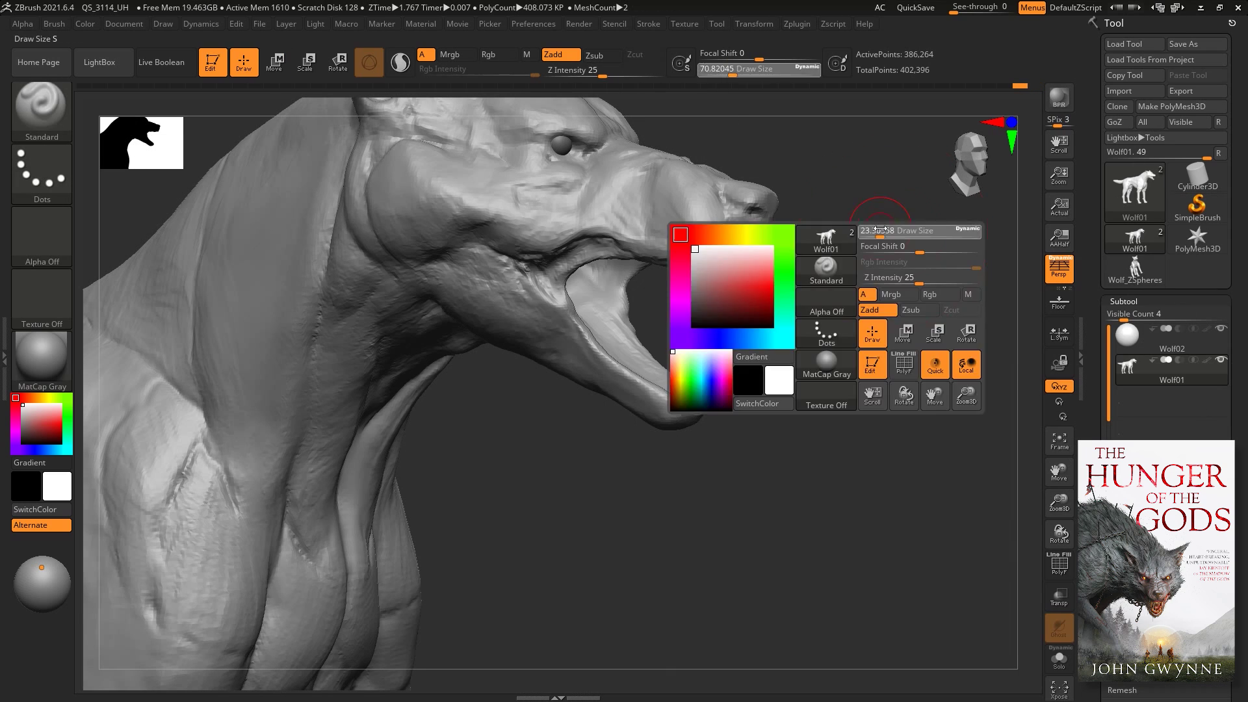
- Shrink the brush, raise its Z Intensity, and build up the muzzle and cheek
{"action": "key", "text": "space"}
{"action": "mouse_move", "coordinate": [509, 273]}
{"action": "left_mouse_down"}
{"action": "mouse_move", "coordinate": [716, 373]}
{"action": "mouse_move", "coordinate": [568, 311]}
{"action": "left_mouse_up"}
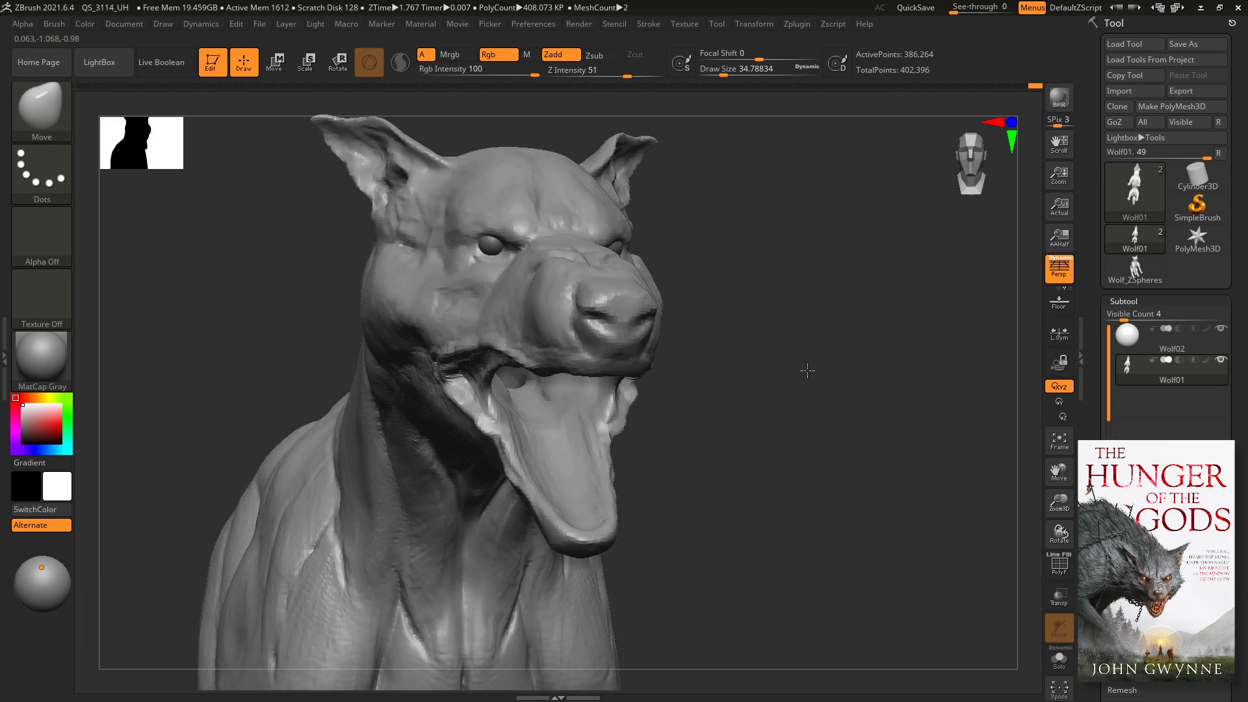
{"action": "mouse_move", "coordinate": [808, 371]}
{"action": "left_mouse_down"}
{"action": "mouse_move", "coordinate": [844, 339]}
{"action": "mouse_move", "coordinate": [835, 288]}
{"action": "left_mouse_up"}
{"action": "left_click_drag", "start_coordinate": [607, 431], "coordinate": [598, 456]}
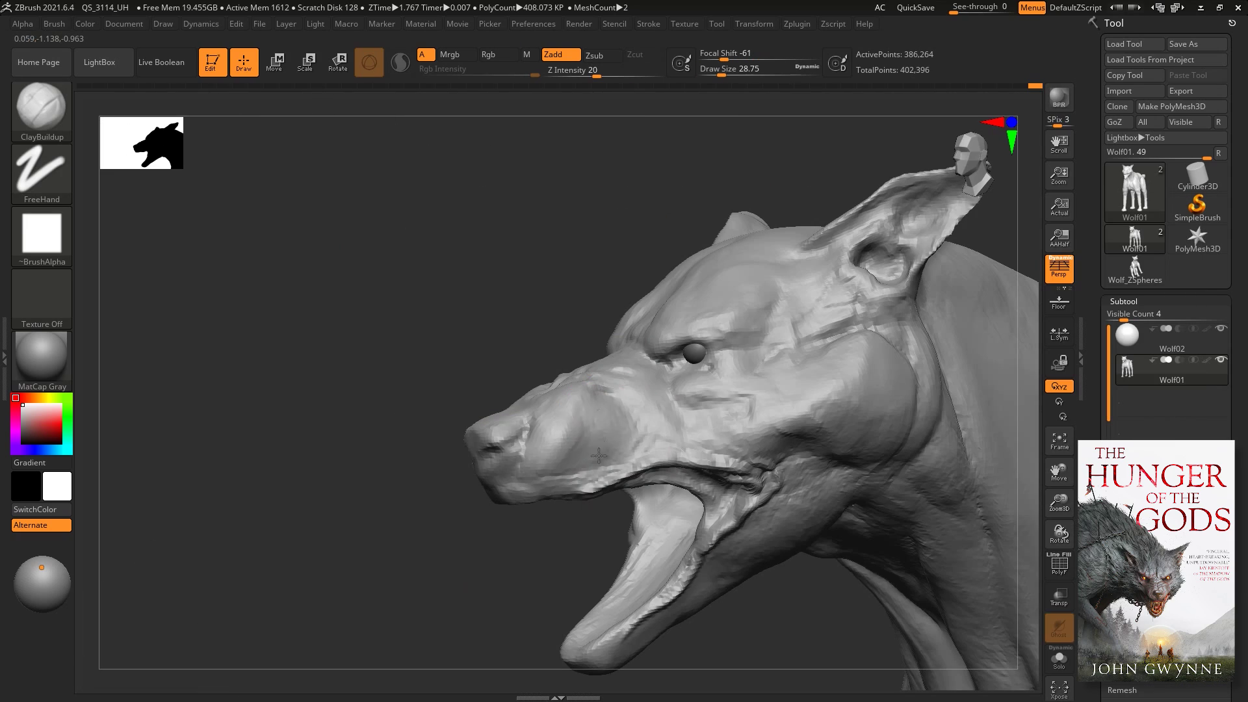
{"action": "mouse_move", "coordinate": [563, 417]}
{"action": "left_mouse_down"}
{"action": "mouse_move", "coordinate": [676, 328]}
{"action": "mouse_move", "coordinate": [735, 407]}
{"action": "mouse_move", "coordinate": [819, 357]}
{"action": "mouse_move", "coordinate": [746, 338]}
{"action": "left_mouse_up"}
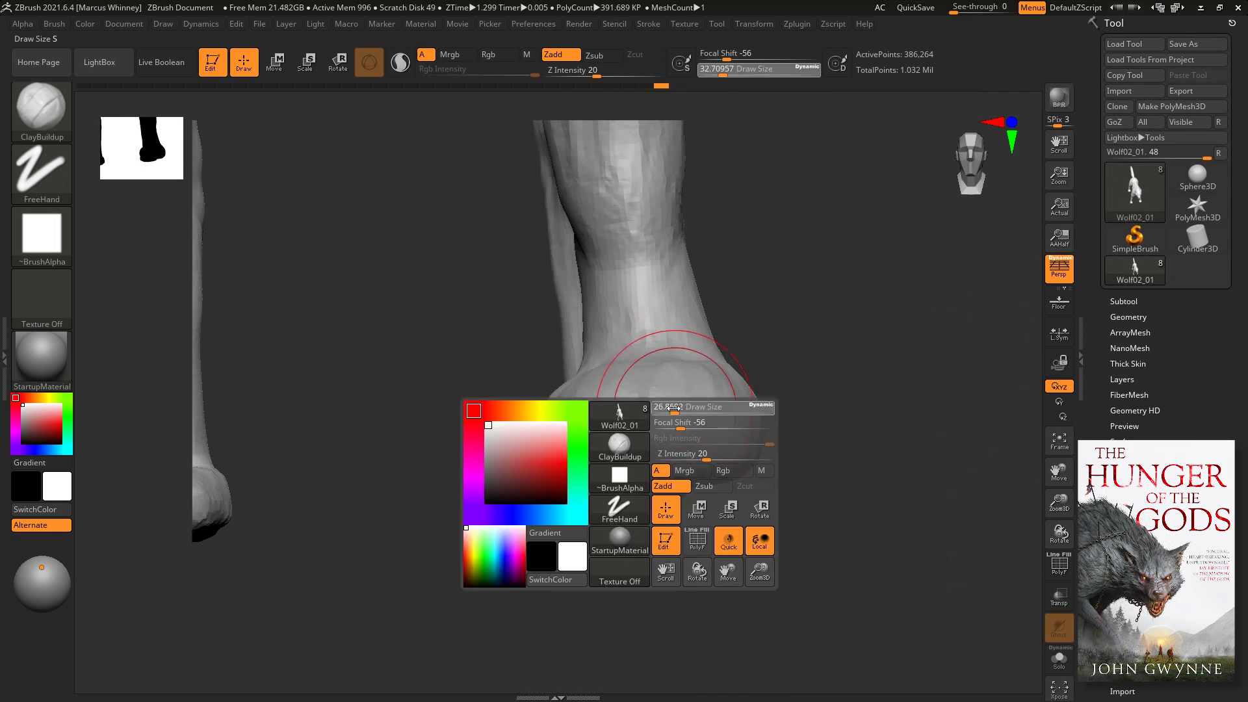
- Reduce the brush size and carve toe separations and grooves into the front paw
{"action": "left_click_drag", "start_coordinate": [674, 408], "coordinate": [612, 408]}
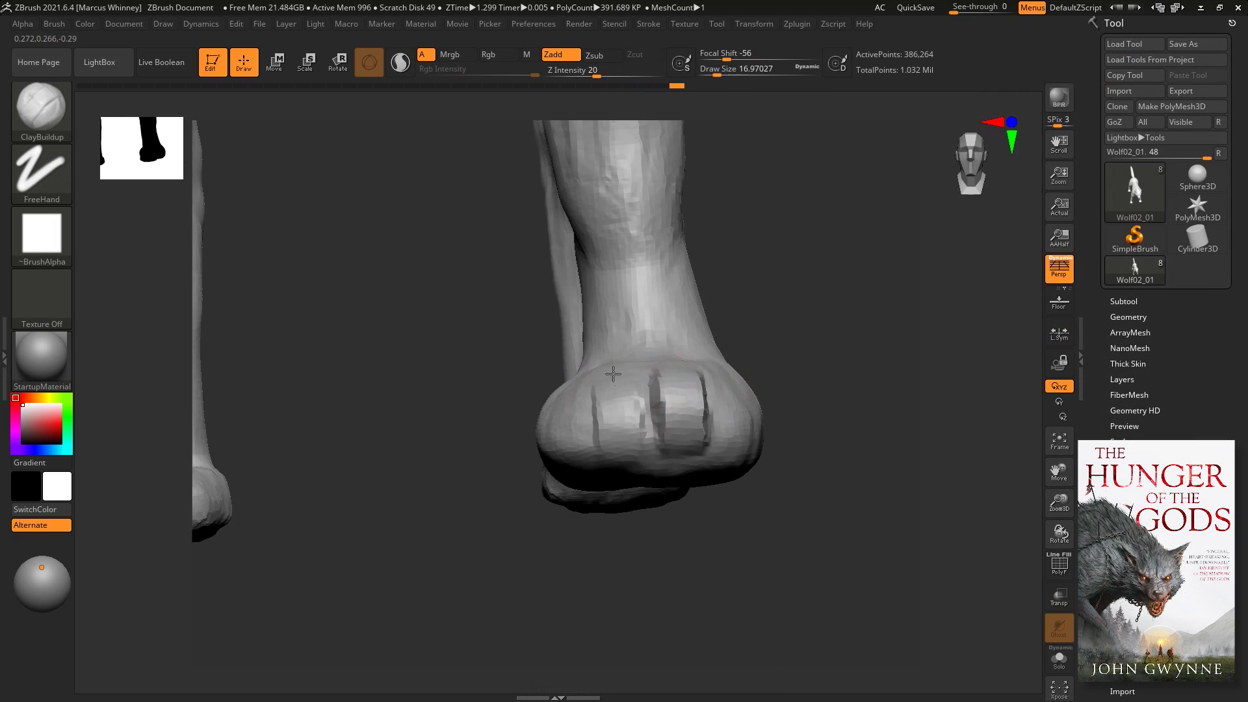
{"action": "mouse_move", "coordinate": [839, 428]}
{"action": "left_mouse_down"}
{"action": "mouse_move", "coordinate": [813, 437]}
{"action": "mouse_move", "coordinate": [842, 396]}
{"action": "left_mouse_up"}
{"action": "mouse_move", "coordinate": [877, 346]}
{"action": "left_mouse_down"}
{"action": "mouse_move", "coordinate": [881, 390]}
{"action": "mouse_move", "coordinate": [805, 519]}
{"action": "left_mouse_up"}
{"action": "left_click_drag", "start_coordinate": [590, 315], "coordinate": [814, 411]}
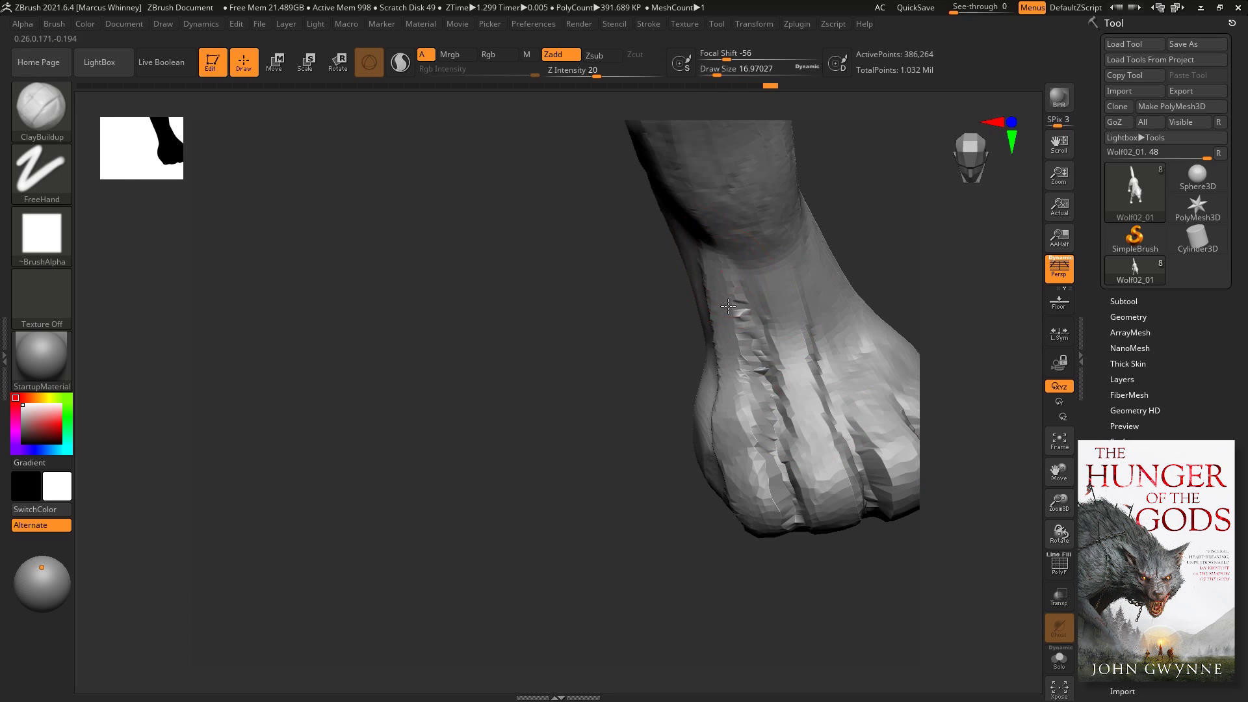
{"action": "mouse_move", "coordinate": [819, 240]}
{"action": "left_mouse_down"}
{"action": "mouse_move", "coordinate": [818, 386]}
{"action": "mouse_move", "coordinate": [703, 413]}
{"action": "left_mouse_up"}
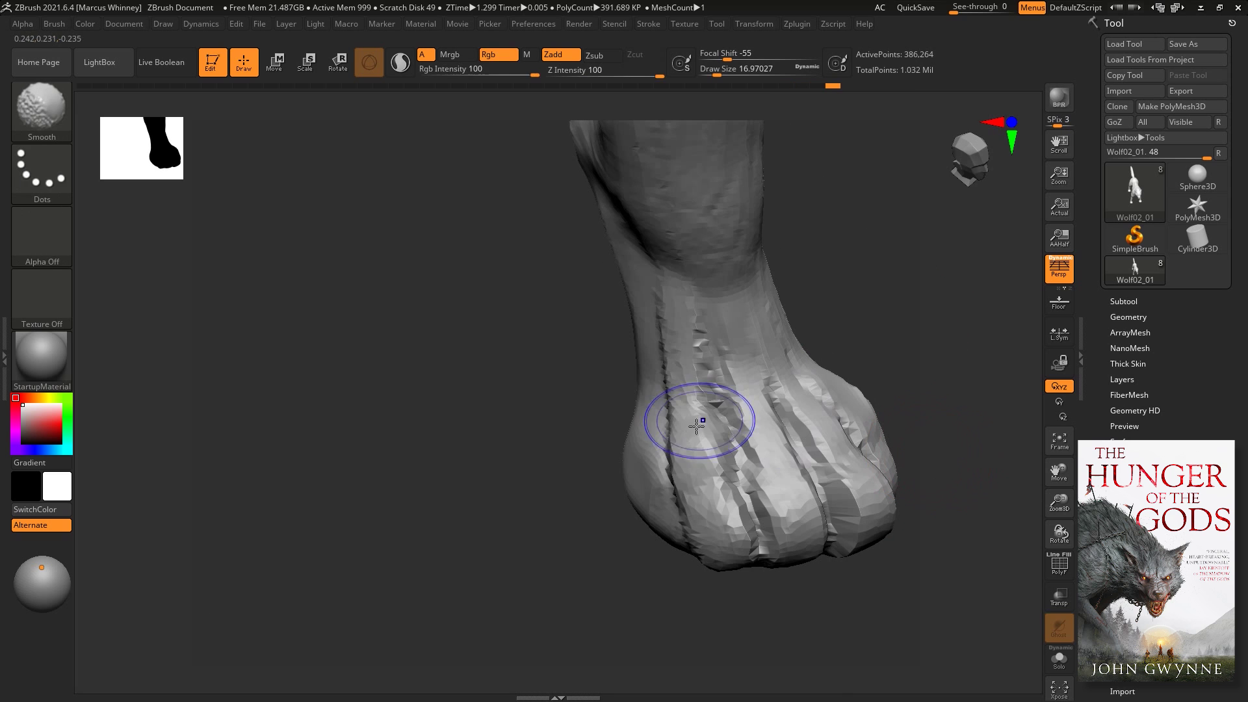
{"action": "left_click_drag", "start_coordinate": [836, 334], "coordinate": [585, 446]}
{"action": "left_click_drag", "start_coordinate": [799, 416], "coordinate": [823, 445]}
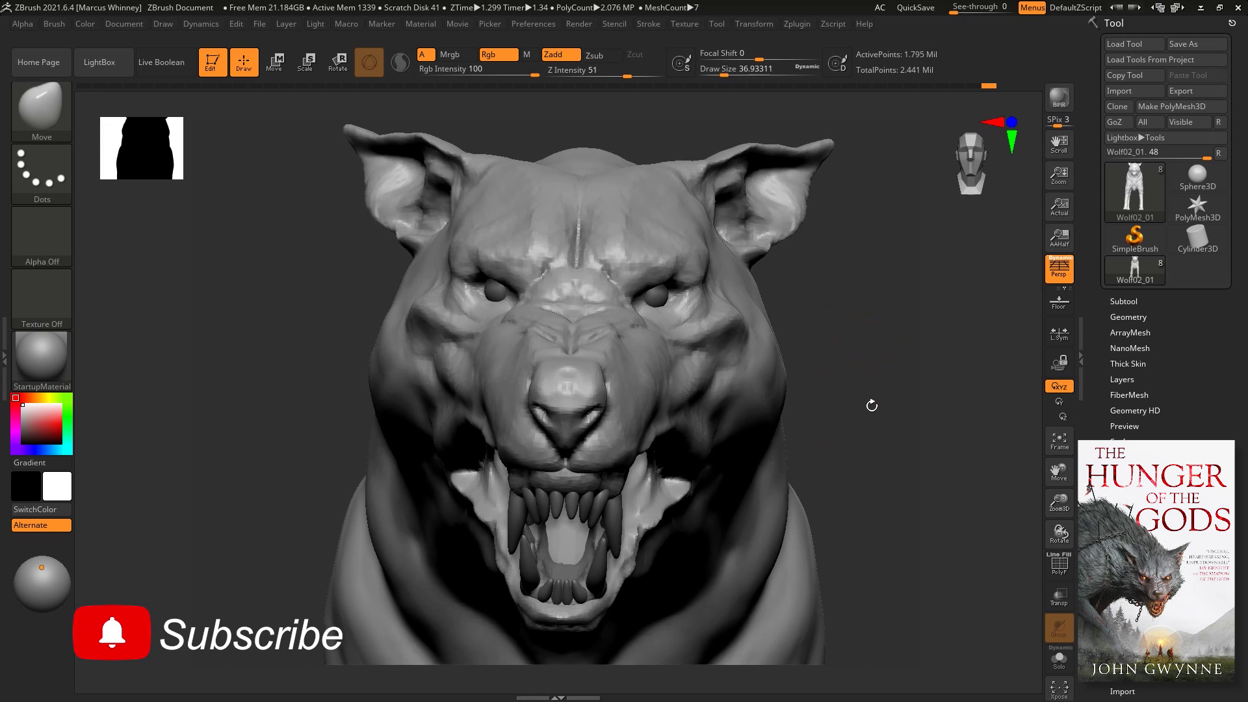
- Enlarge the brush, pick ClayBuildup (B-C-B) and refine the snarling mouth and fangs
{"action": "key", "text": "space"}
{"action": "left_click_drag", "start_coordinate": [705, 351], "coordinate": [718, 349]}
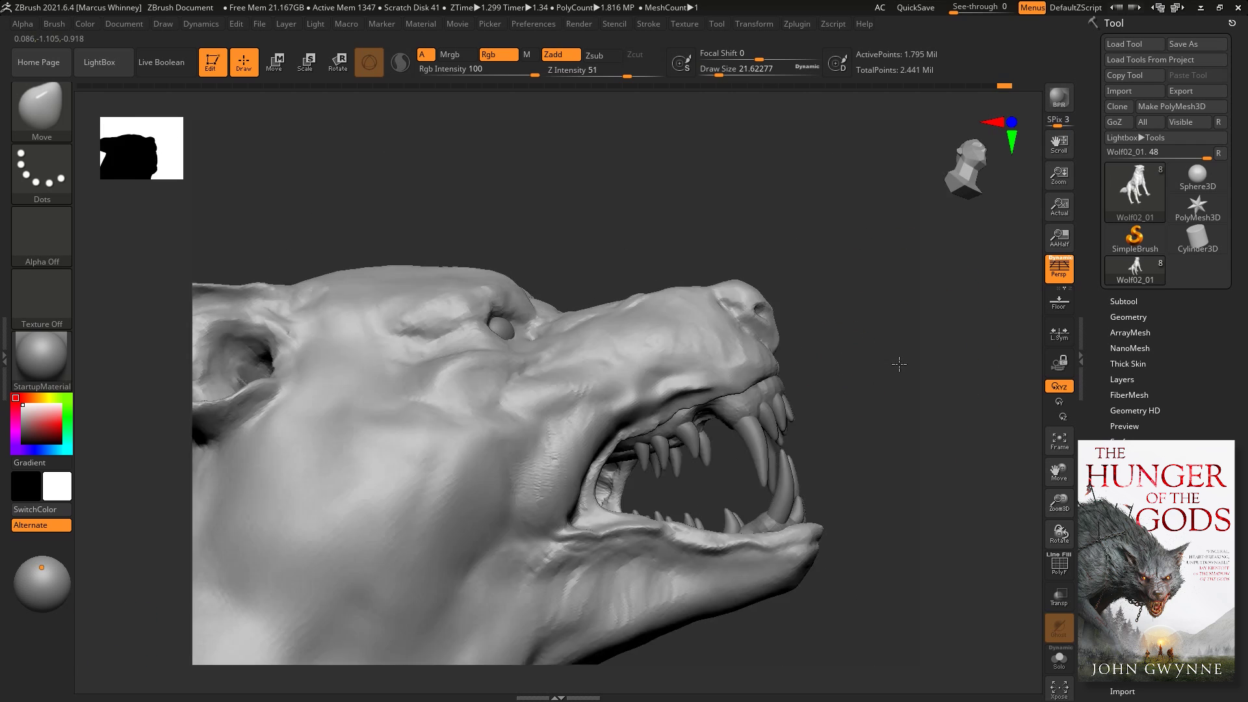
{"action": "key", "text": "b"}
{"action": "key", "text": "c"}
{"action": "key", "text": "b"}
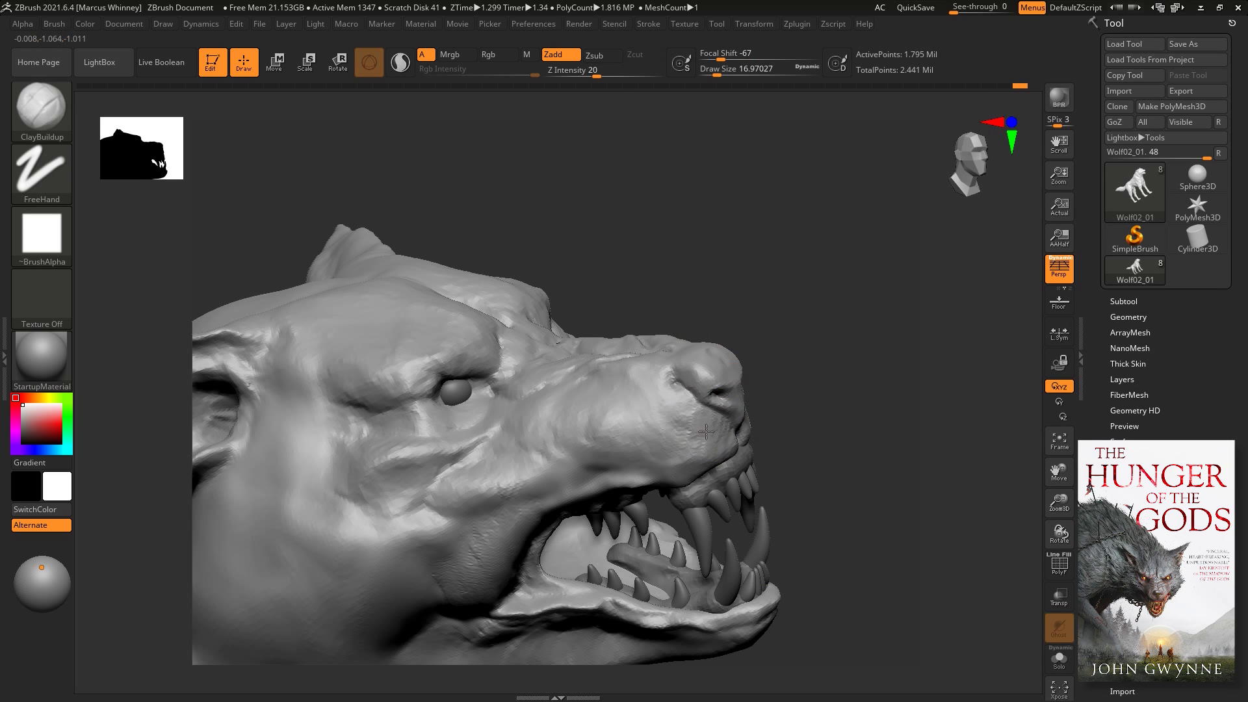
{"action": "left_click_drag", "start_coordinate": [607, 423], "coordinate": [844, 308]}
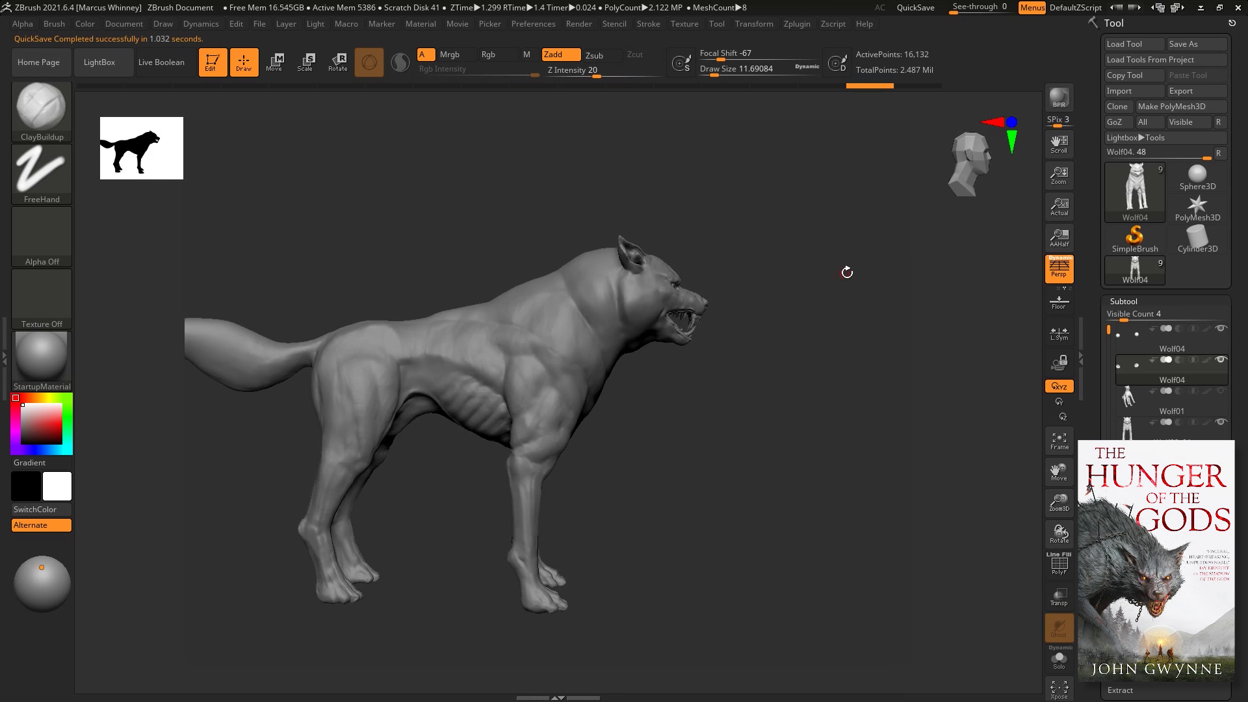
- Sculpt veins and tendons along the forelegs with ClayBuildup (B-C-B)
{"action": "left_click_drag", "start_coordinate": [795, 258], "coordinate": [874, 348]}
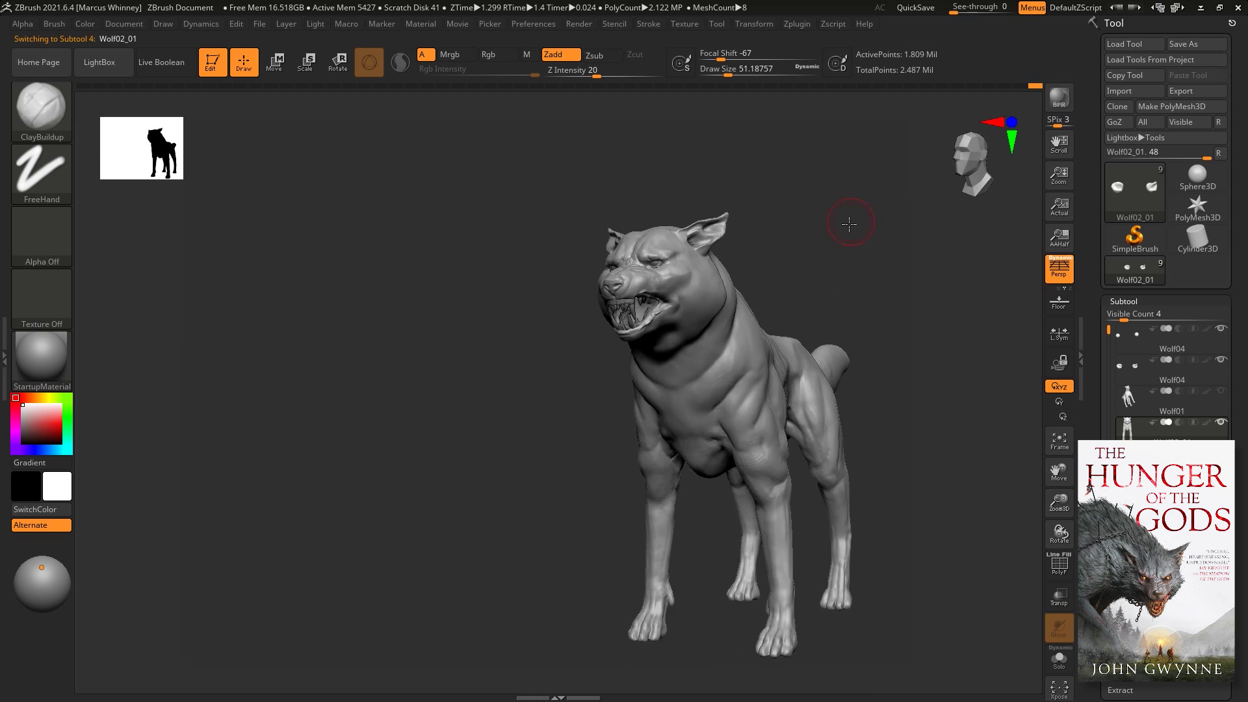
{"action": "left_click_drag", "start_coordinate": [781, 233], "coordinate": [749, 253]}
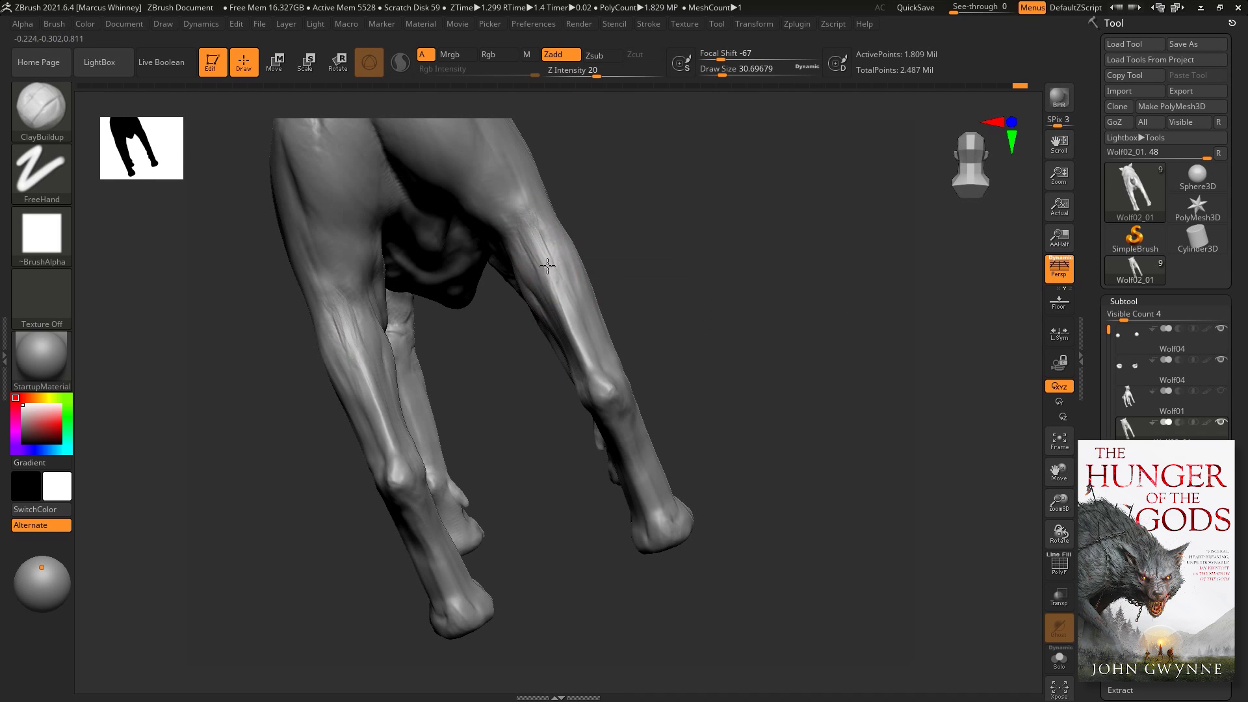
{"action": "right_click_drag", "start_coordinate": [547, 266], "coordinate": [618, 317]}
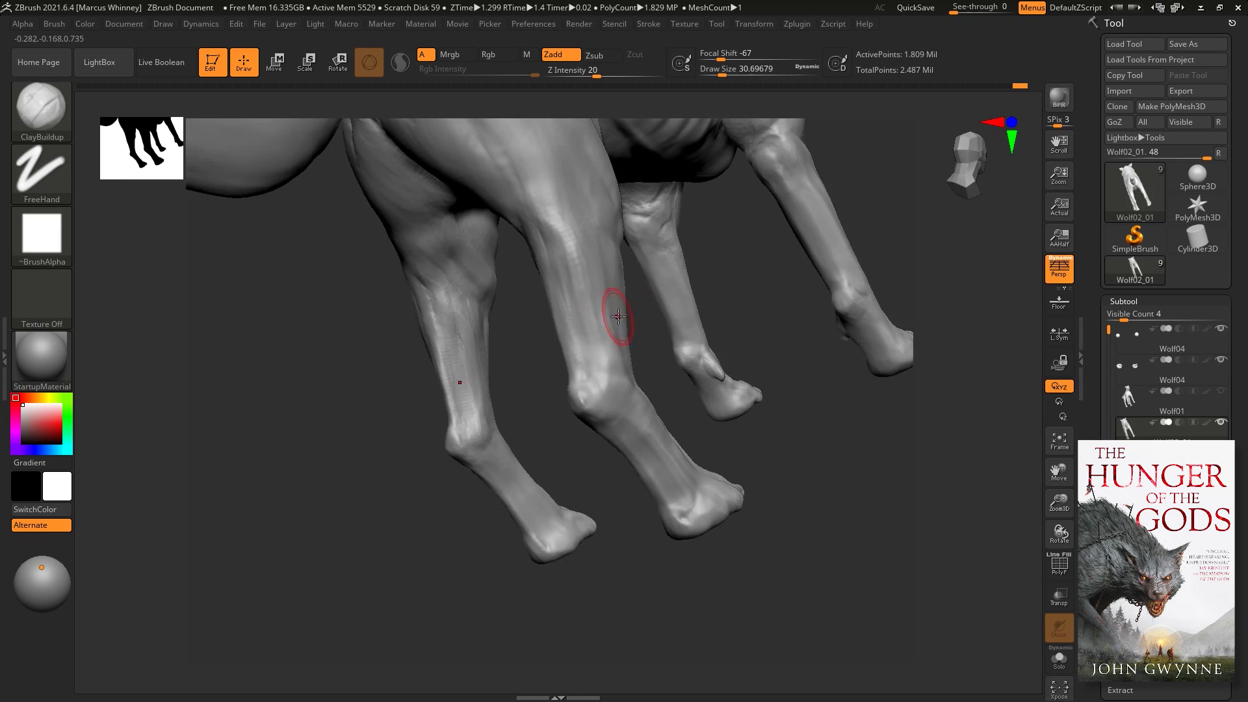
{"action": "key", "text": "b"}
{"action": "key", "text": "c"}
{"action": "key", "text": "b"}
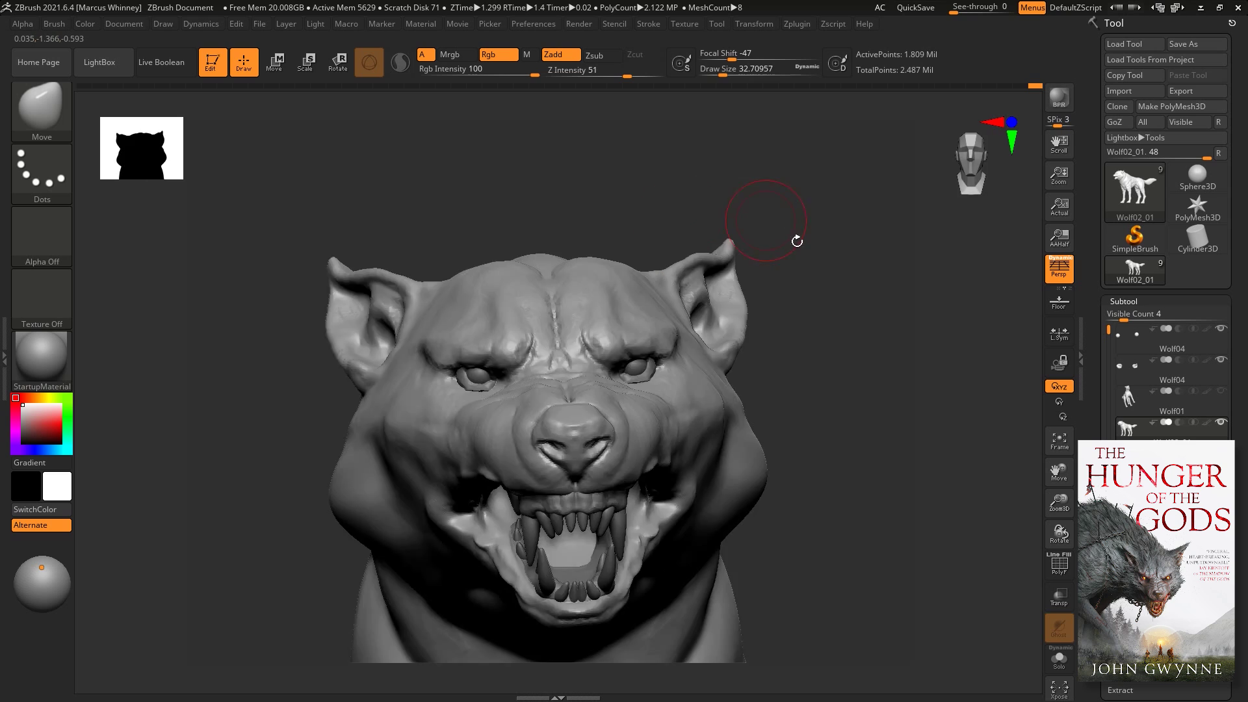
{"action": "mouse_move", "coordinate": [797, 241]}
{"action": "left_mouse_down"}
{"action": "mouse_move", "coordinate": [780, 278]}
{"action": "mouse_move", "coordinate": [827, 357]}
{"action": "mouse_move", "coordinate": [709, 325]}
{"action": "mouse_move", "coordinate": [743, 293]}
{"action": "left_mouse_up"}
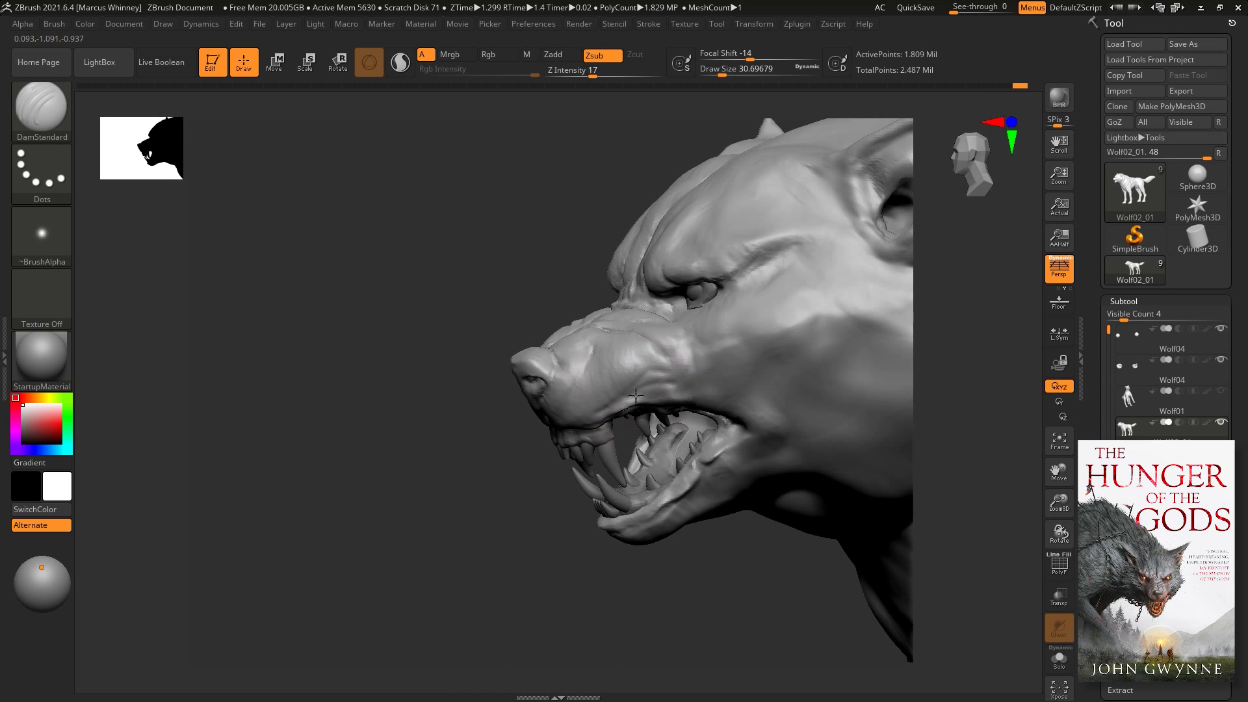
- DynaMesh Wolf04 and reshape the eye area and face with the Move brush (B-M-V)
{"action": "mouse_move", "coordinate": [636, 396]}
{"action": "left_mouse_down"}
{"action": "mouse_move", "coordinate": [598, 270]}
{"action": "mouse_move", "coordinate": [800, 340]}
{"action": "mouse_move", "coordinate": [800, 365]}
{"action": "mouse_move", "coordinate": [781, 344]}
{"action": "left_mouse_up"}
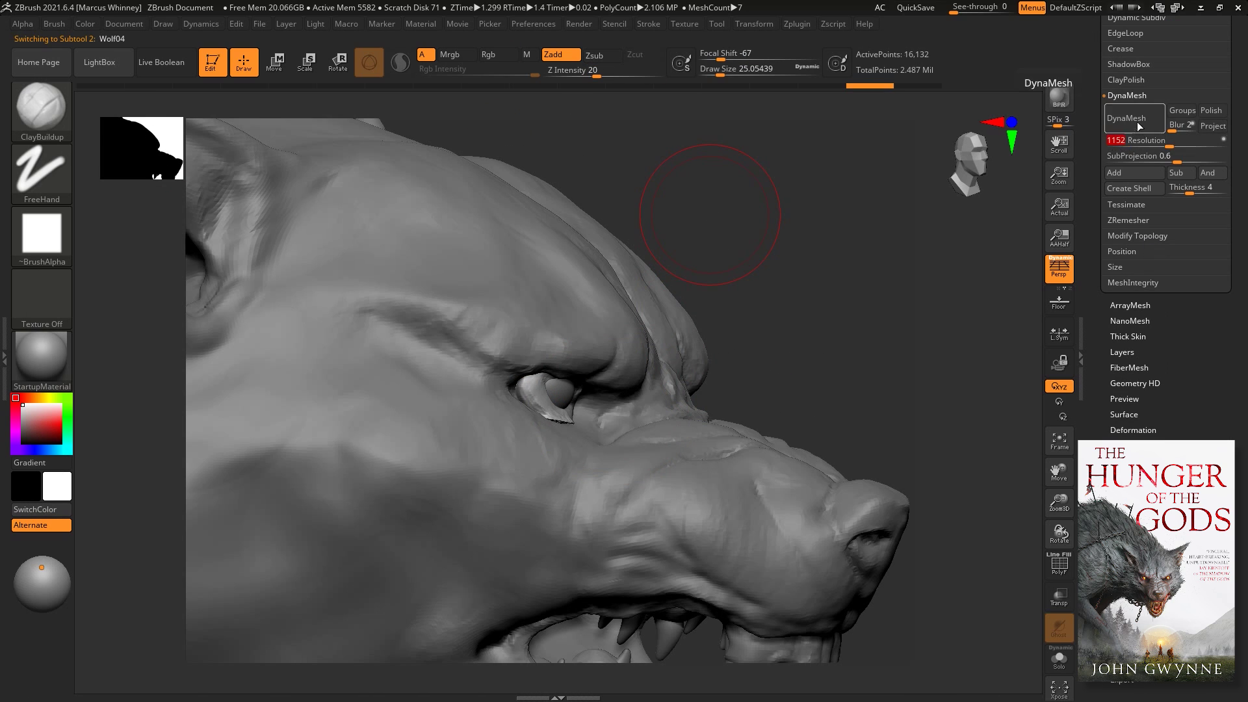
{"action": "left_click", "coordinate": [1135, 123]}
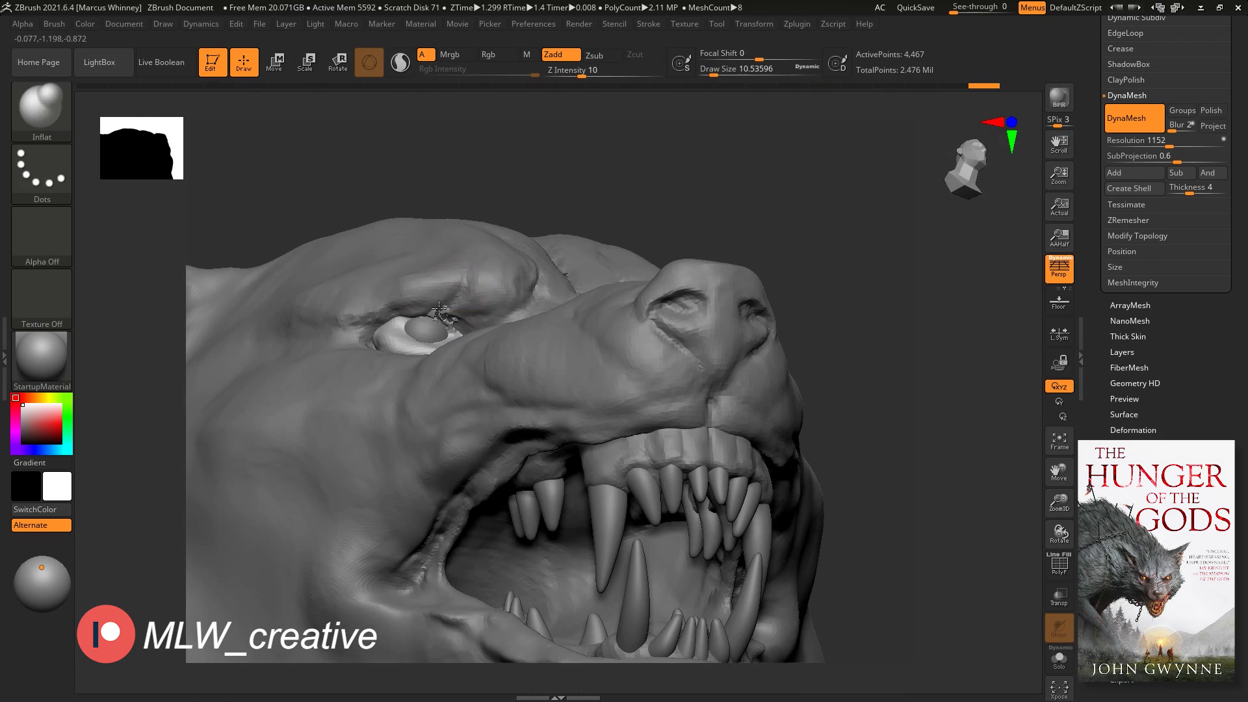
{"action": "key", "text": "b"}
{"action": "key", "text": "m"}
{"action": "key", "text": "v"}
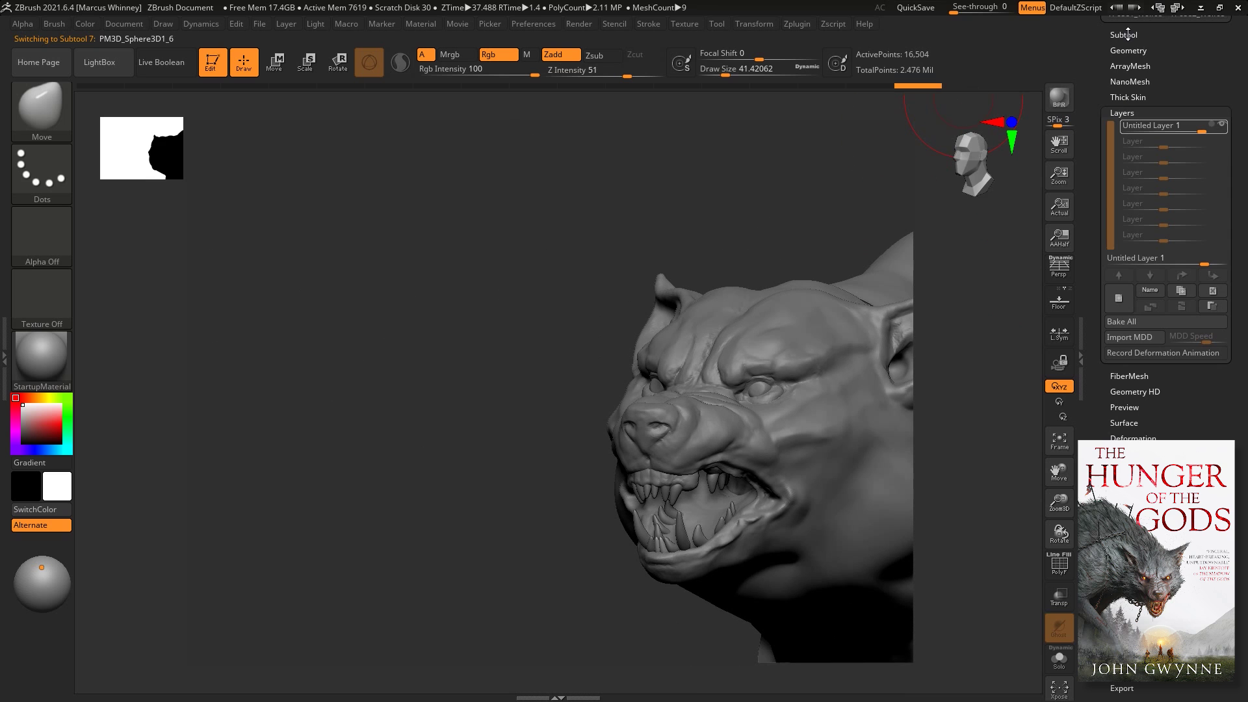
{"action": "left_click", "coordinate": [1127, 34]}
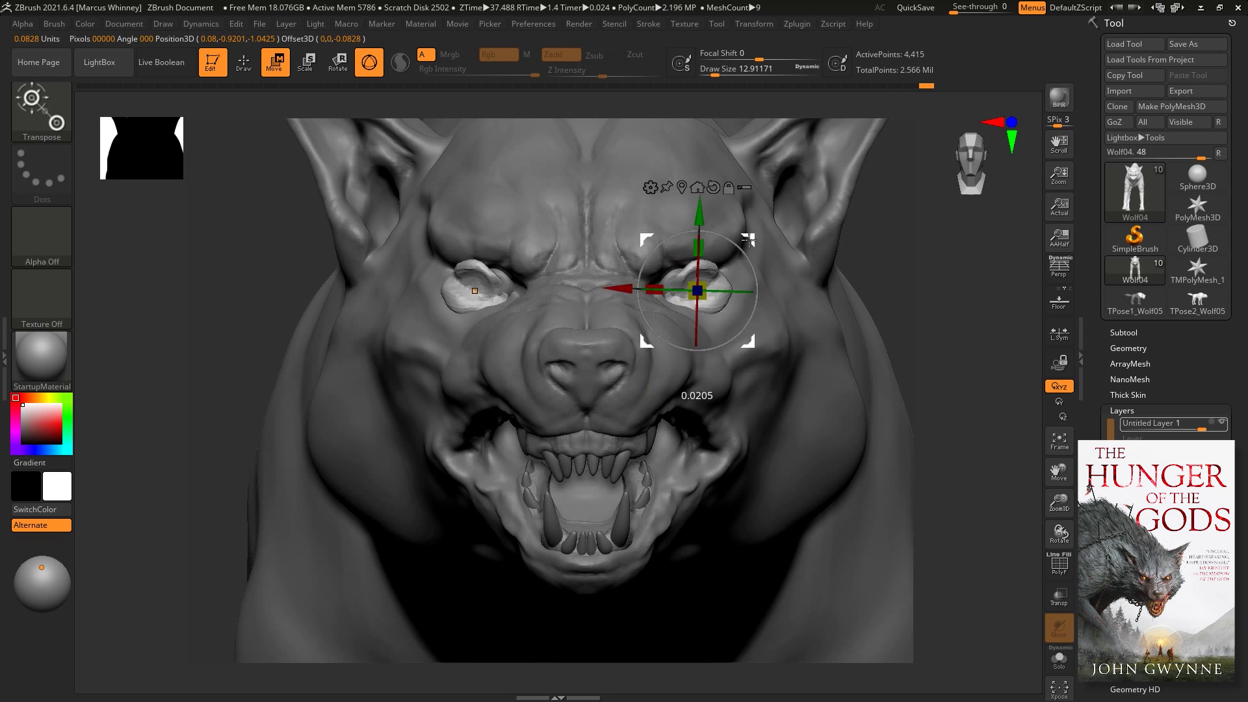
- Reposition the eye and tooth pieces with Transpose, then switch to the Wolf04 subtool
{"action": "left_click_drag", "start_coordinate": [749, 240], "coordinate": [784, 240]}
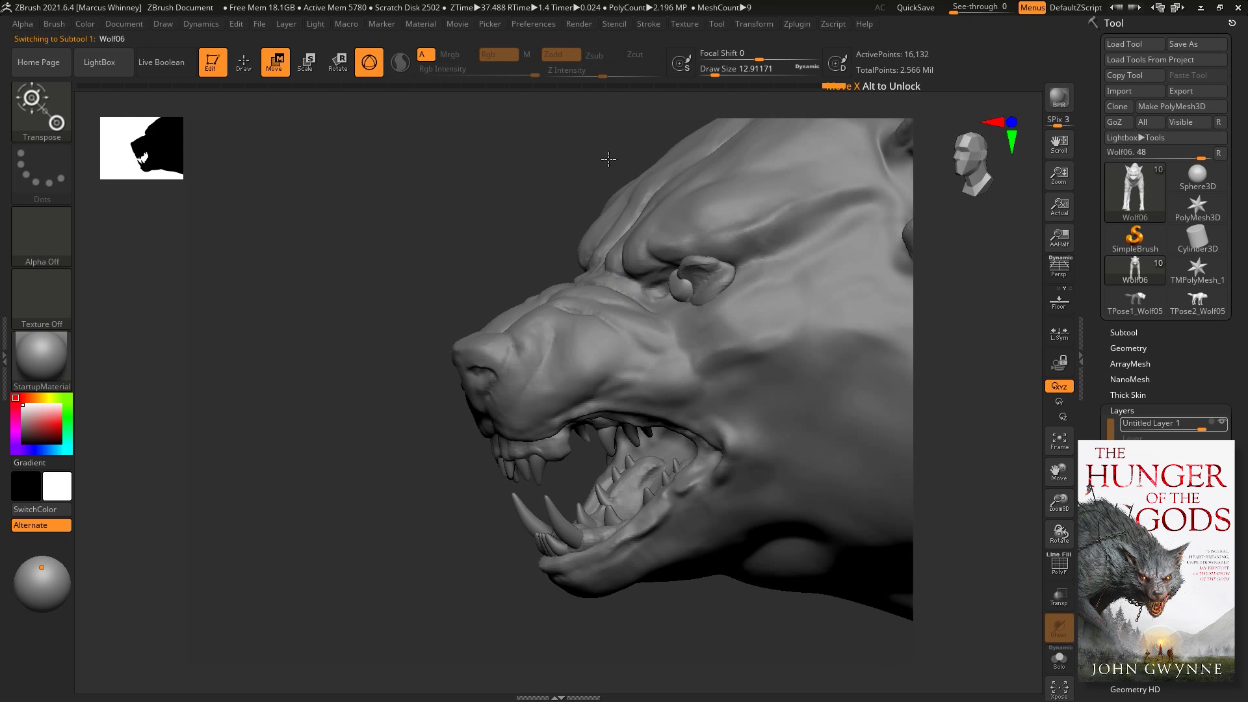
{"action": "left_click_drag", "start_coordinate": [674, 217], "coordinate": [738, 189]}
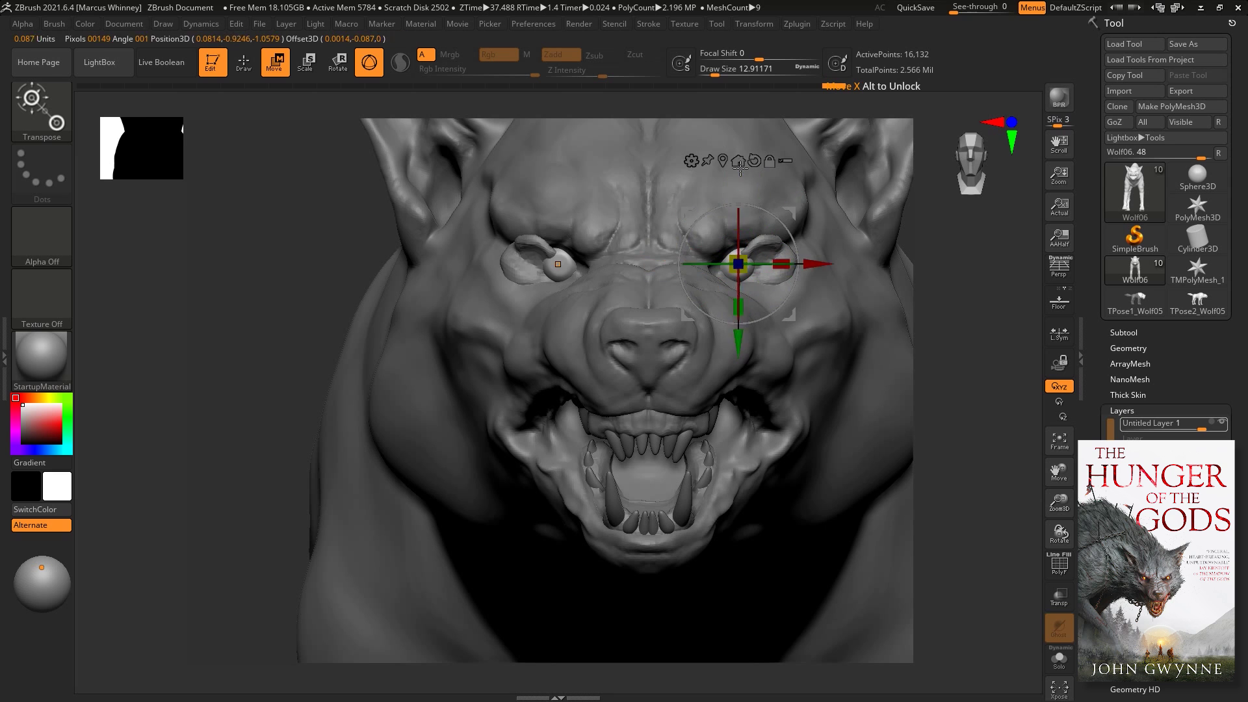
{"action": "left_click", "coordinate": [740, 166]}
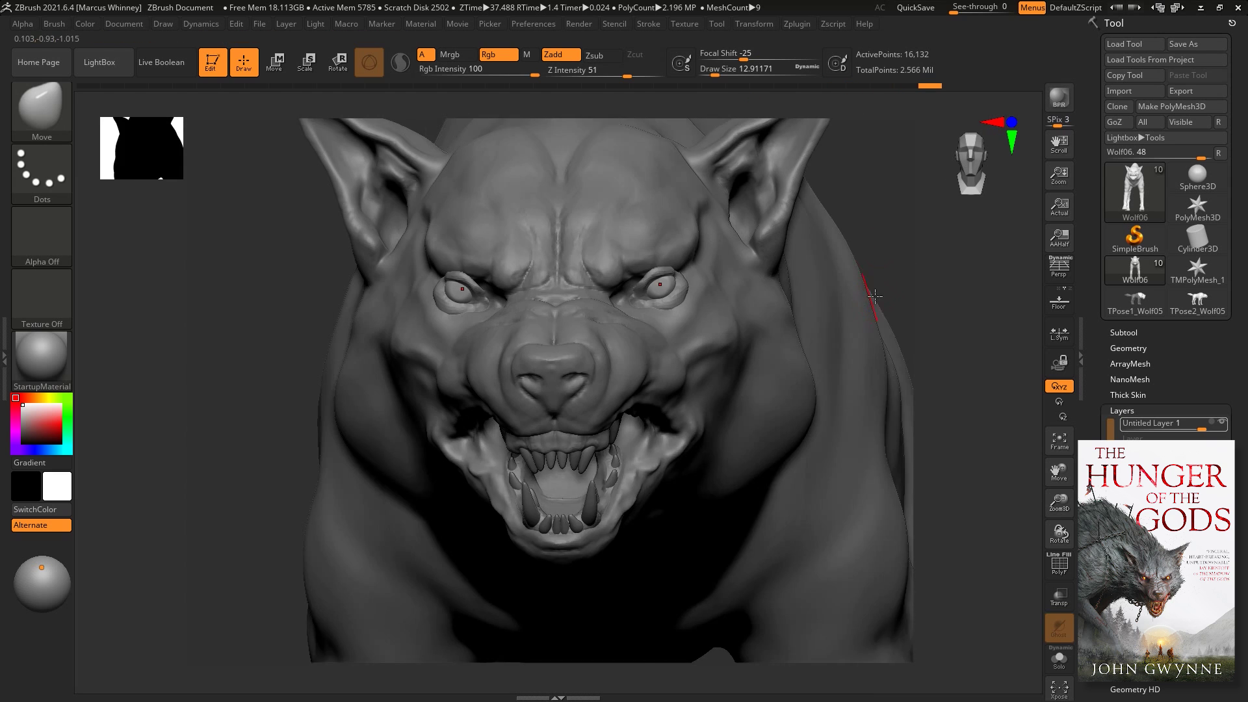
{"action": "left_click", "coordinate": [711, 262], "text": "alt"}
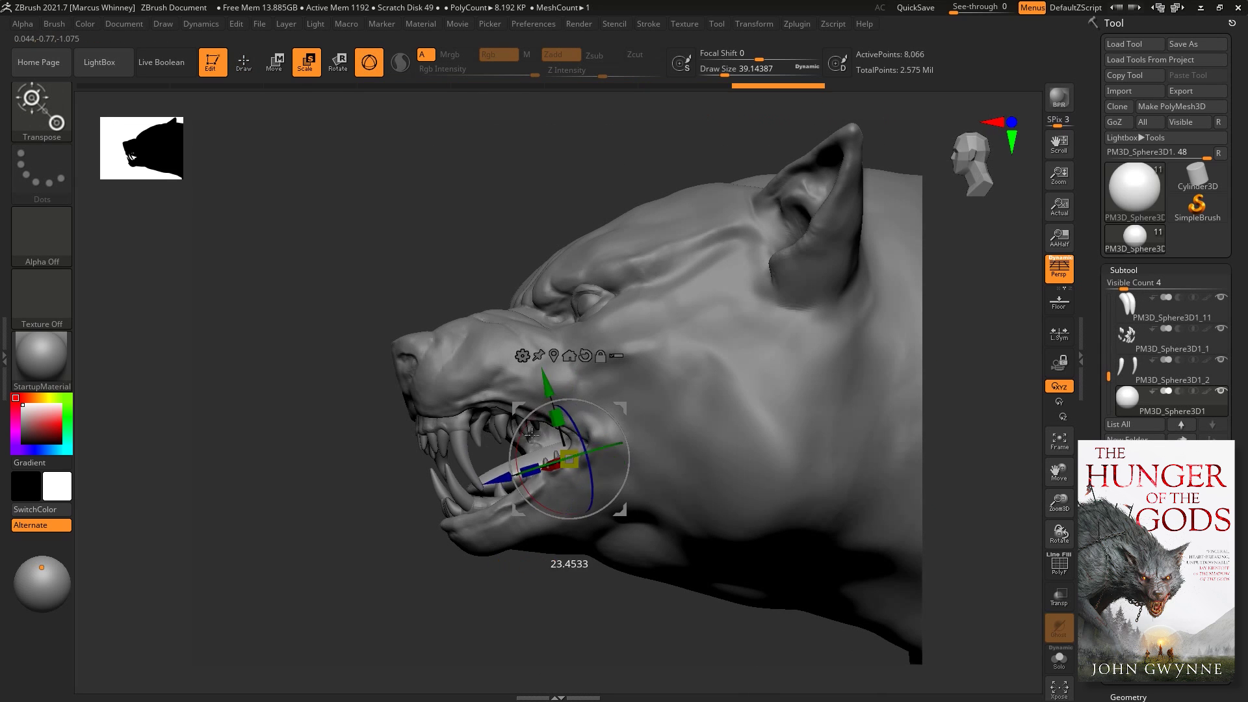
{"action": "key", "text": "space"}
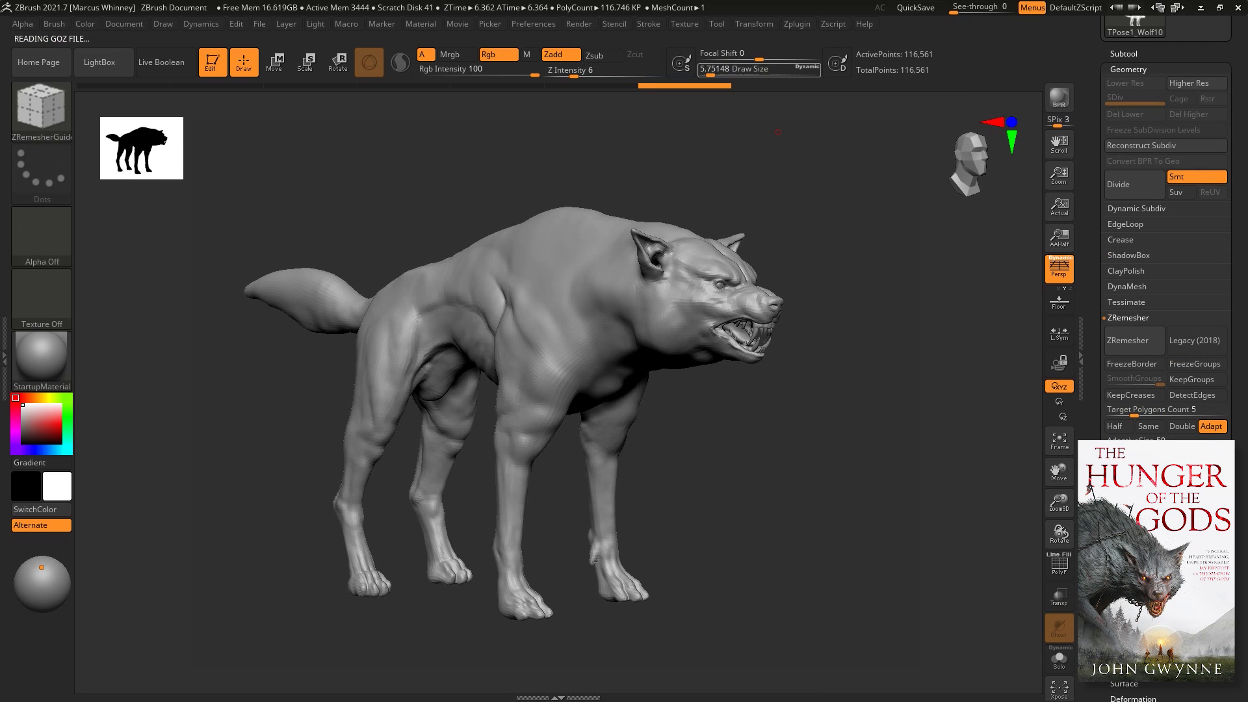
- Mask the wolf's body and place the transform pivot at its neck
{"action": "left_click_drag", "start_coordinate": [657, 329], "coordinate": [757, 297], "text": "ctrl"}
{"action": "mouse_move", "coordinate": [677, 287]}
{"action": "left_mouse_down"}
{"action": "mouse_move", "coordinate": [851, 180]}
{"action": "mouse_move", "coordinate": [702, 239]}
{"action": "left_mouse_up"}
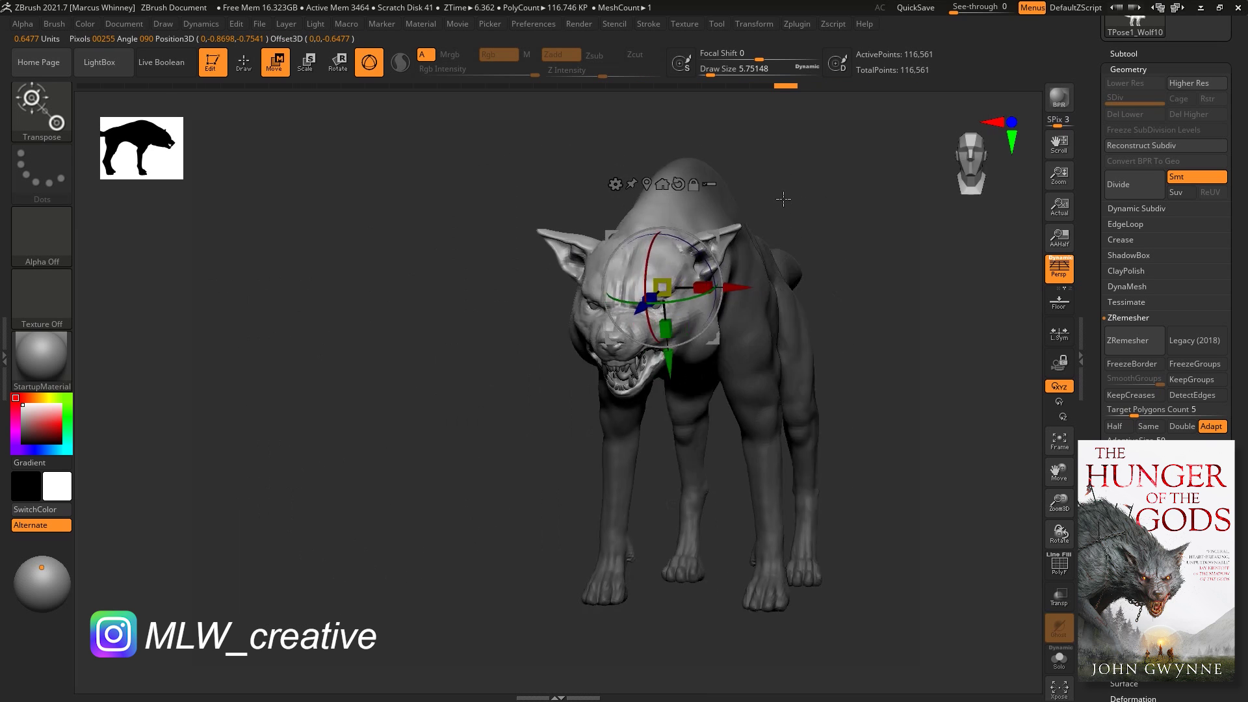
{"action": "left_click_drag", "start_coordinate": [661, 407], "coordinate": [719, 288]}
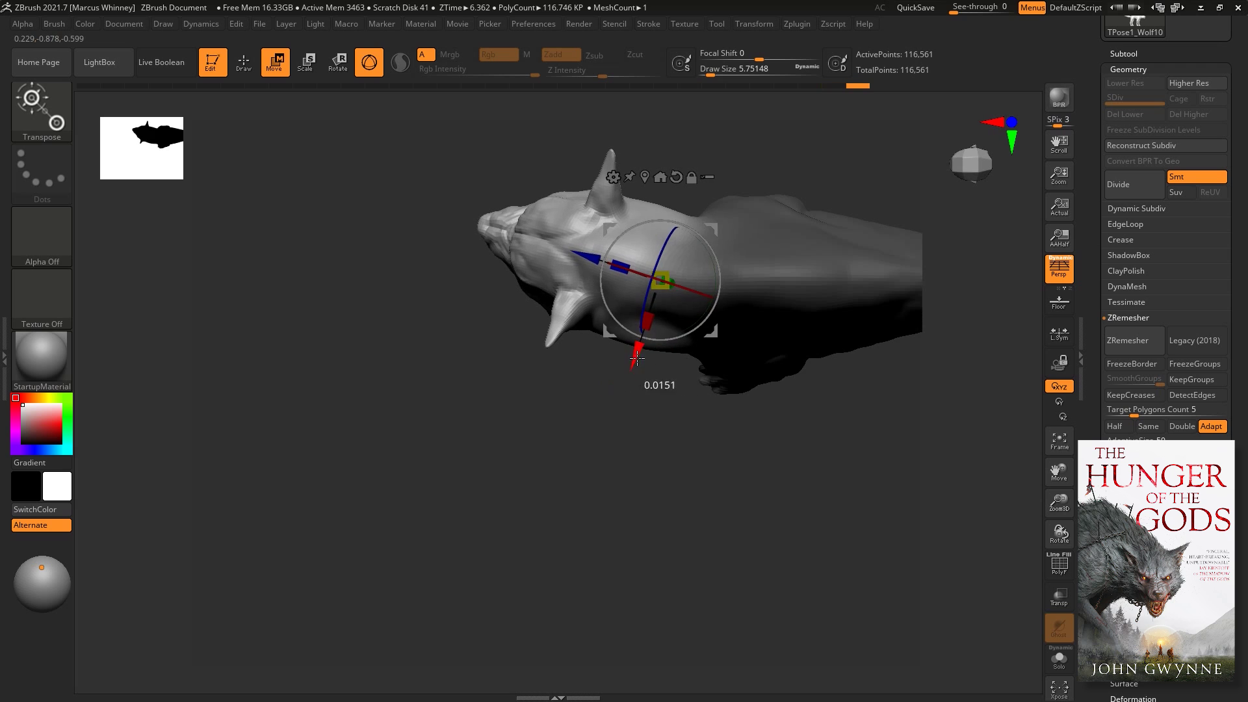
{"action": "left_click_drag", "start_coordinate": [637, 358], "coordinate": [606, 430]}
{"action": "left_click_drag", "start_coordinate": [766, 302], "coordinate": [787, 366]}
{"action": "mouse_move", "coordinate": [624, 466]}
{"action": "left_mouse_down"}
{"action": "mouse_move", "coordinate": [723, 272]}
{"action": "mouse_move", "coordinate": [780, 312]}
{"action": "left_mouse_up"}
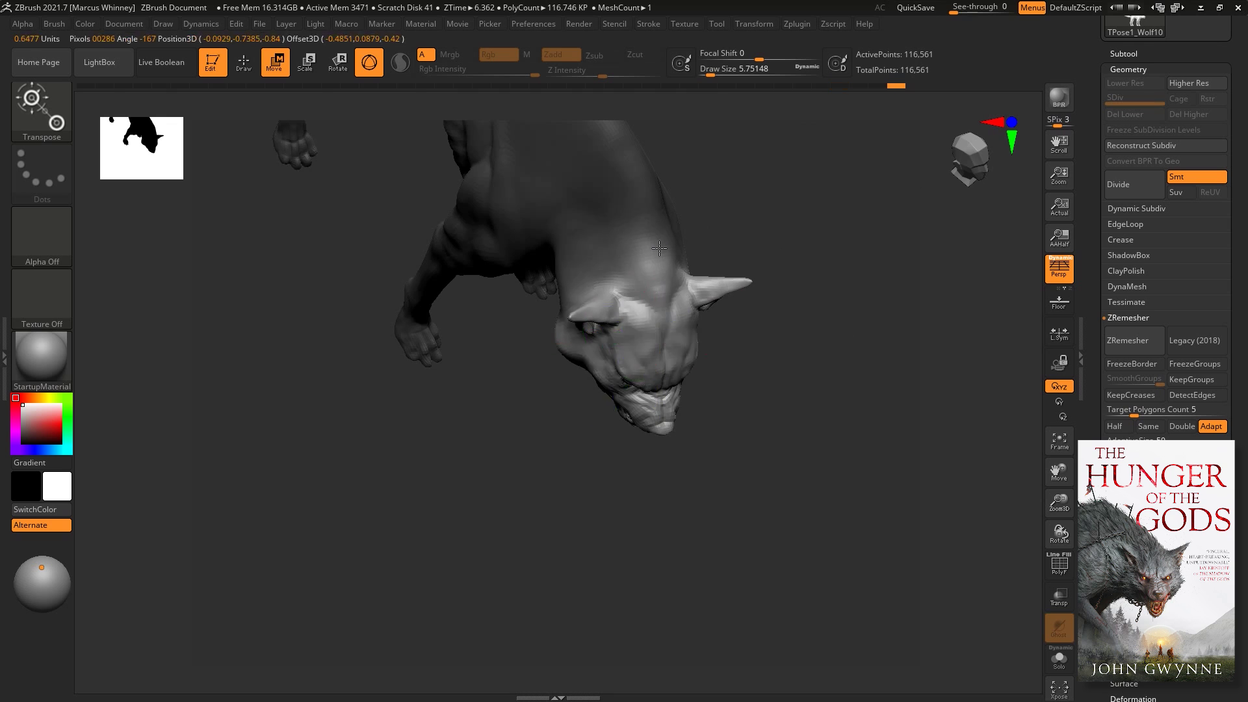
{"action": "left_click_drag", "start_coordinate": [815, 375], "coordinate": [729, 282]}
{"action": "mouse_move", "coordinate": [639, 335]}
{"action": "left_mouse_down"}
{"action": "mouse_move", "coordinate": [738, 356]}
{"action": "mouse_move", "coordinate": [701, 354]}
{"action": "mouse_move", "coordinate": [875, 328]}
{"action": "mouse_move", "coordinate": [773, 287]}
{"action": "mouse_move", "coordinate": [808, 371]}
{"action": "mouse_move", "coordinate": [650, 430]}
{"action": "left_mouse_up"}
- Turn the wolf's head toward the viewer and set See-through to 60
{"action": "key", "text": "q"}
{"action": "key", "text": "w"}
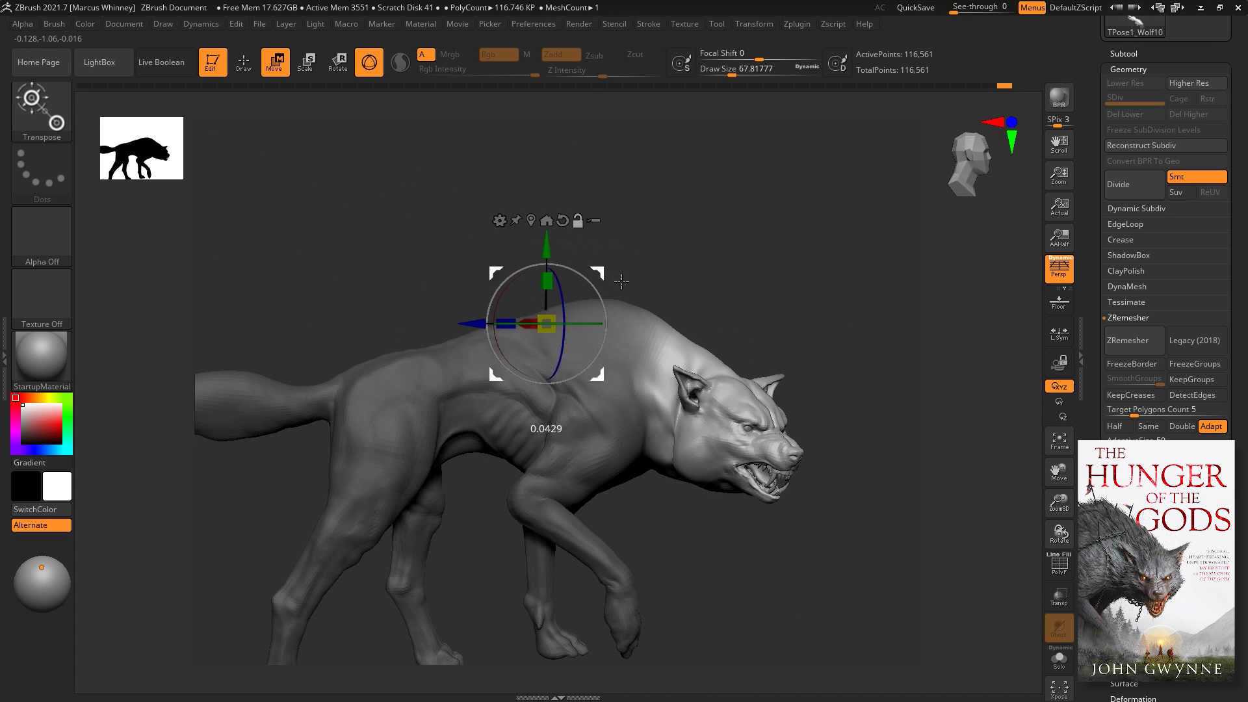
{"action": "mouse_move", "coordinate": [719, 353]}
{"action": "left_mouse_down"}
{"action": "mouse_move", "coordinate": [802, 321]}
{"action": "mouse_move", "coordinate": [861, 339]}
{"action": "left_mouse_up"}
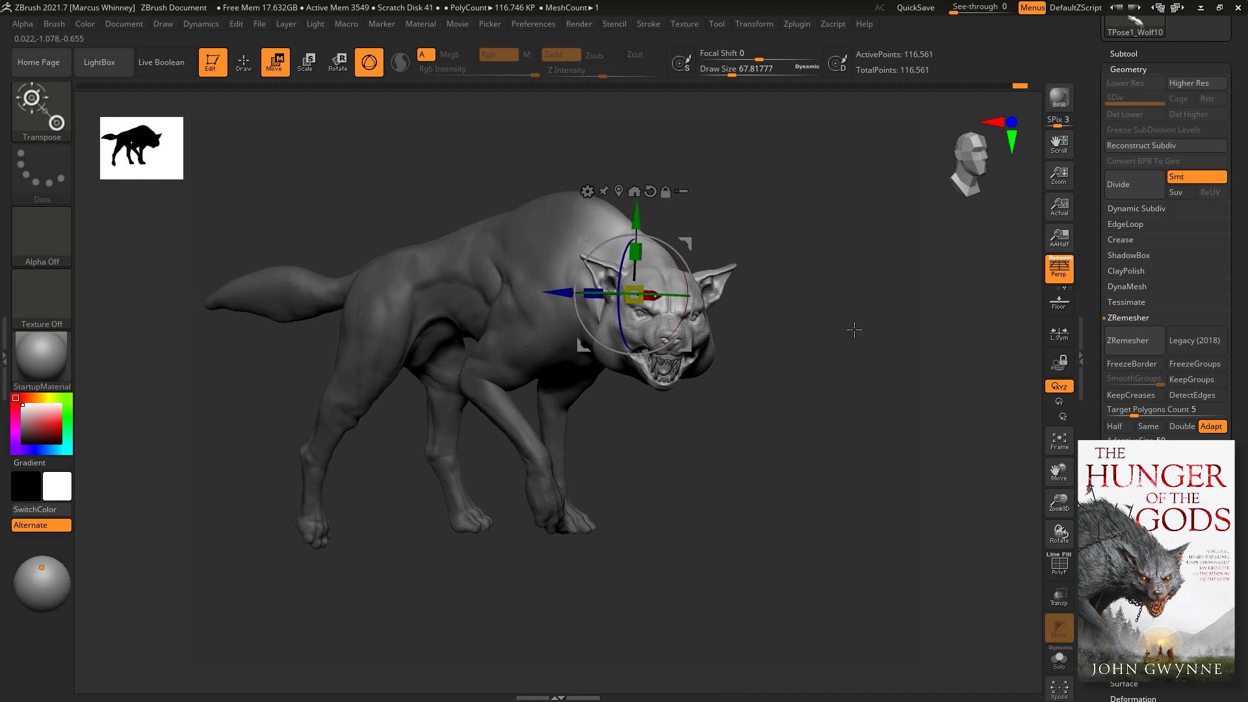
{"action": "mouse_move", "coordinate": [673, 293]}
{"action": "left_mouse_down"}
{"action": "mouse_move", "coordinate": [780, 343]}
{"action": "mouse_move", "coordinate": [799, 377]}
{"action": "mouse_move", "coordinate": [910, 359]}
{"action": "left_mouse_up"}
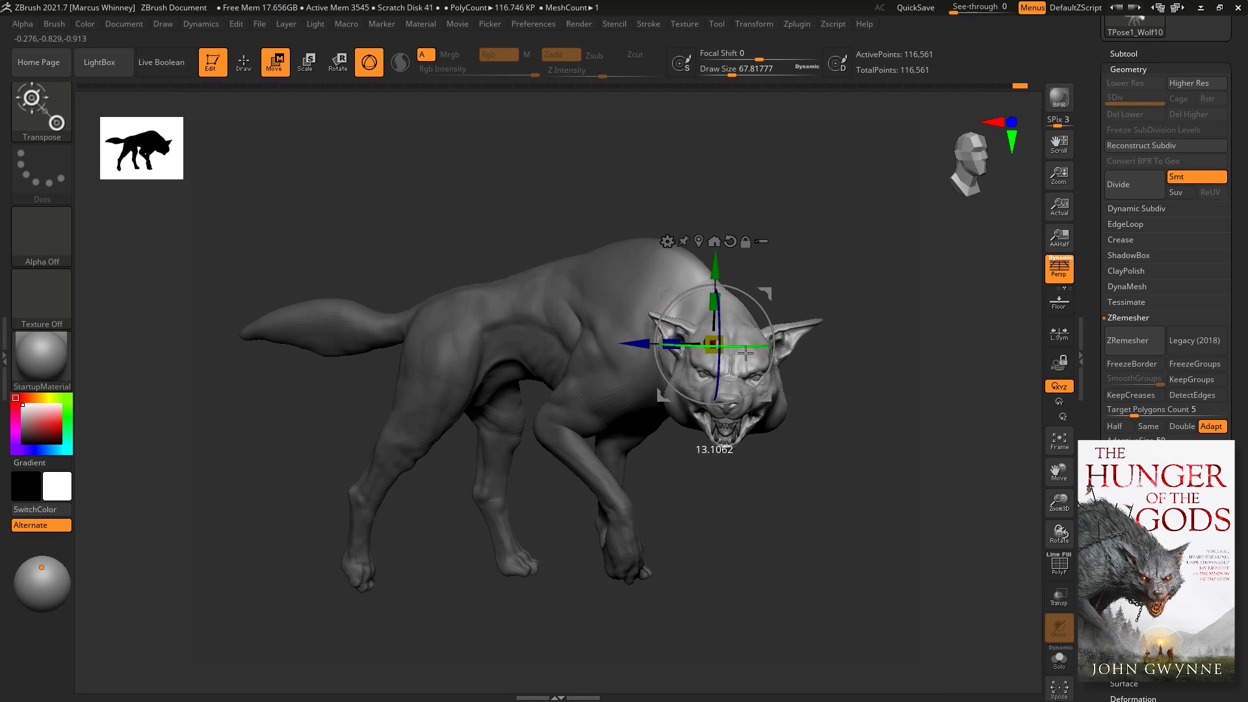
{"action": "left_click_drag", "start_coordinate": [954, 11], "coordinate": [988, 11]}
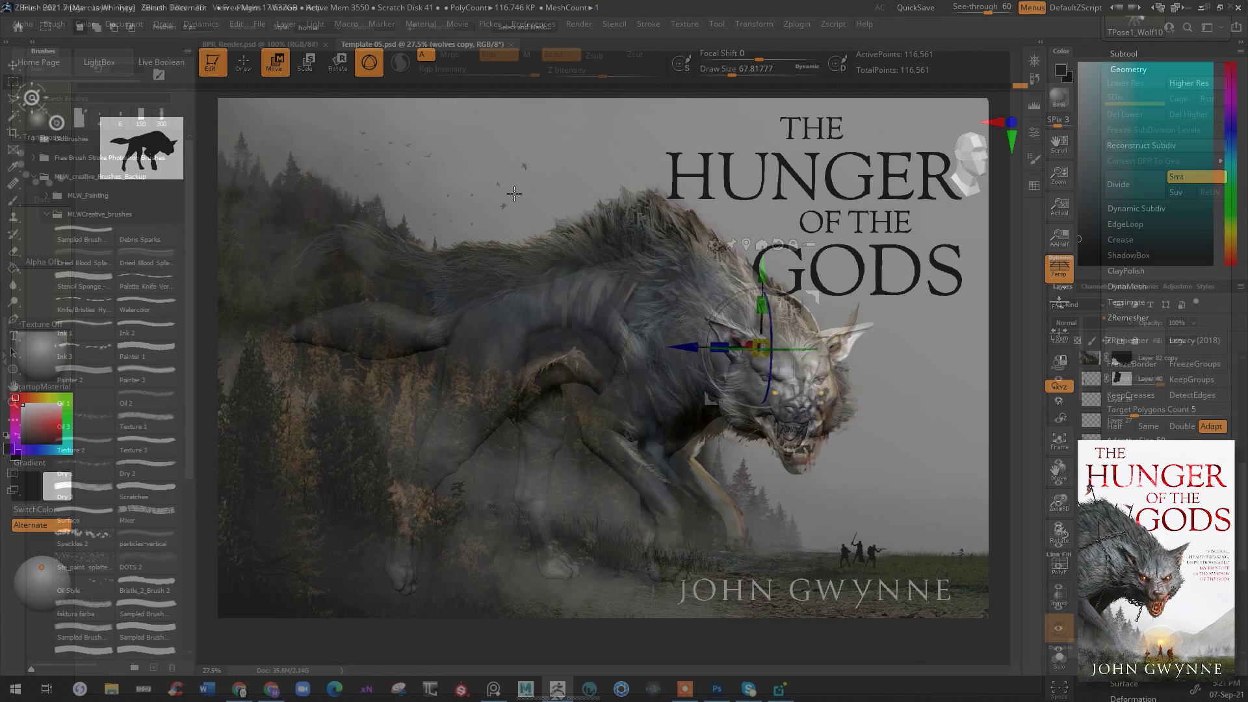
- Move and rotate the wolf to match the cover reference, then fade See-through to 0
{"action": "left_click_drag", "start_coordinate": [762, 303], "coordinate": [762, 256]}
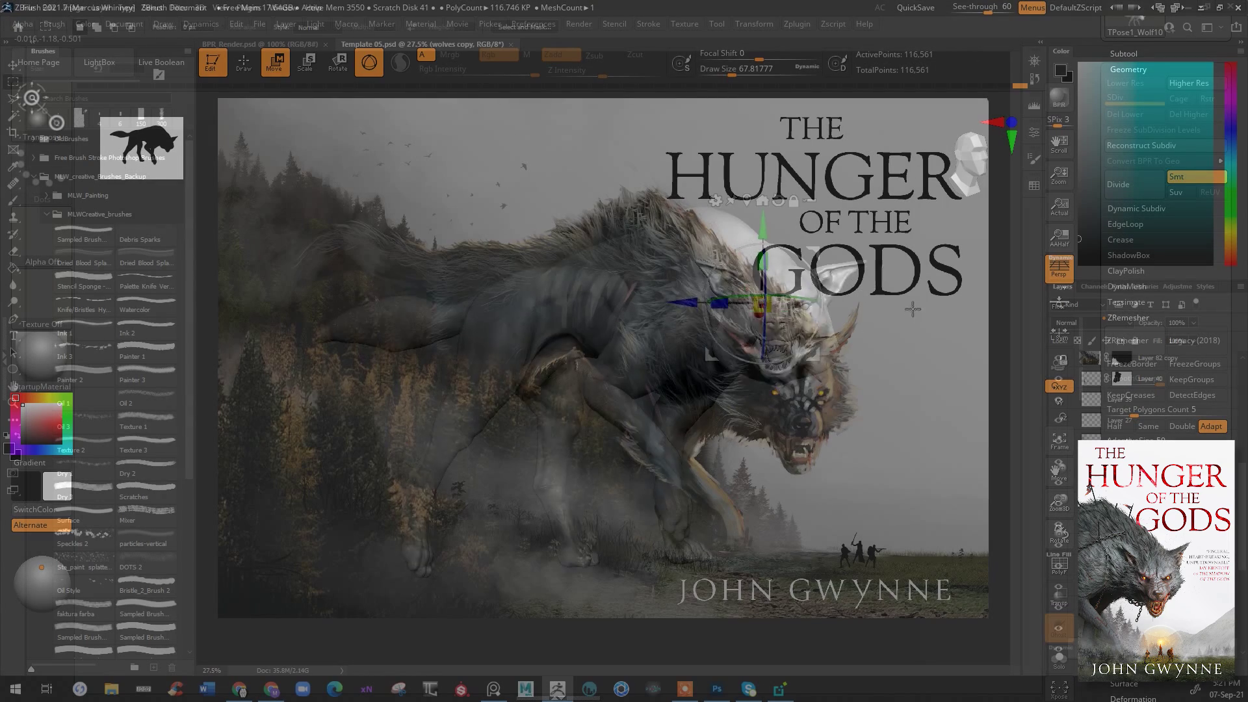
{"action": "left_click_drag", "start_coordinate": [823, 287], "coordinate": [906, 348]}
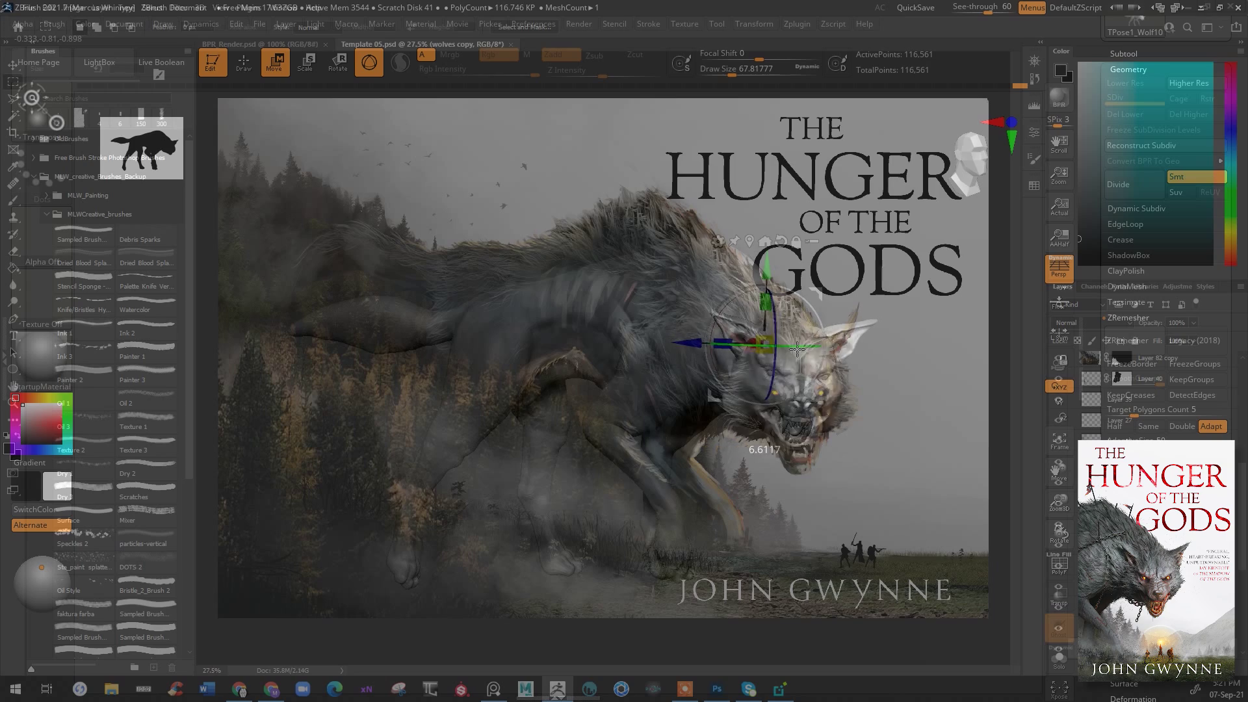
{"action": "left_click_drag", "start_coordinate": [879, 390], "coordinate": [865, 379]}
{"action": "left_click_drag", "start_coordinate": [1001, 6], "coordinate": [953, 6]}
{"action": "left_click_drag", "start_coordinate": [767, 253], "coordinate": [736, 251]}
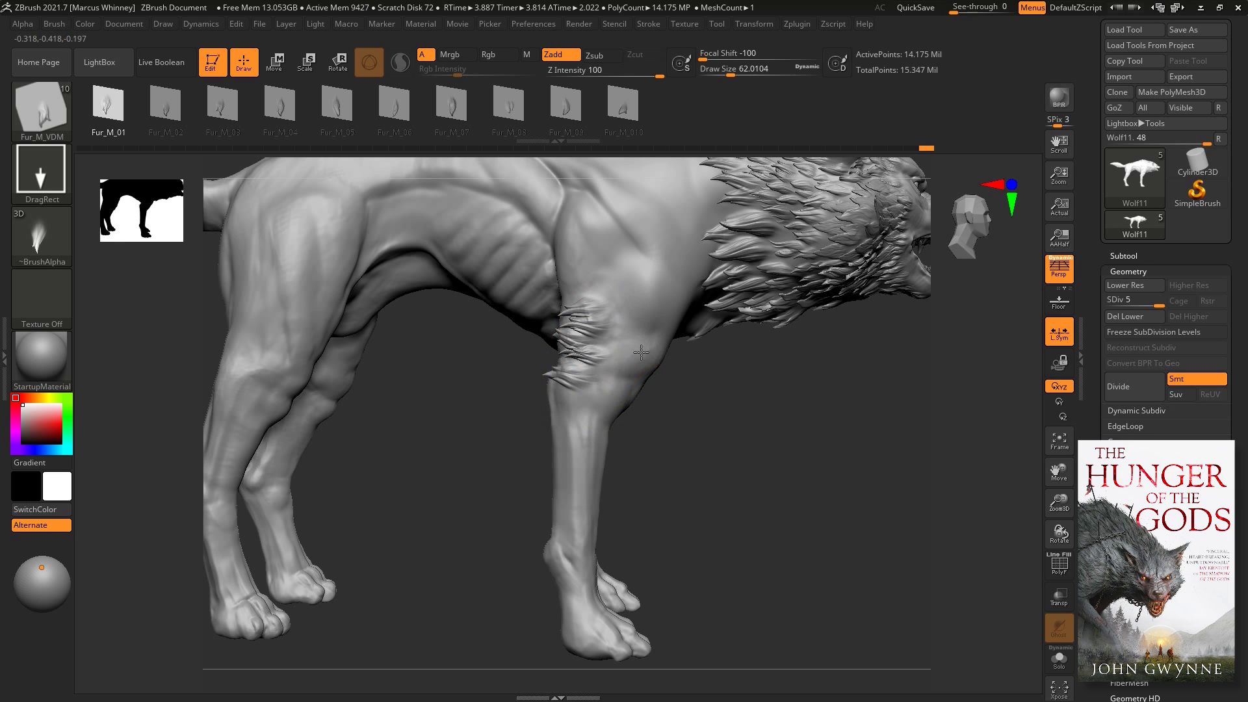
- Add two more spear cylinders sticking into the wolf's back
{"action": "right_click_drag", "start_coordinate": [641, 352], "coordinate": [536, 308]}
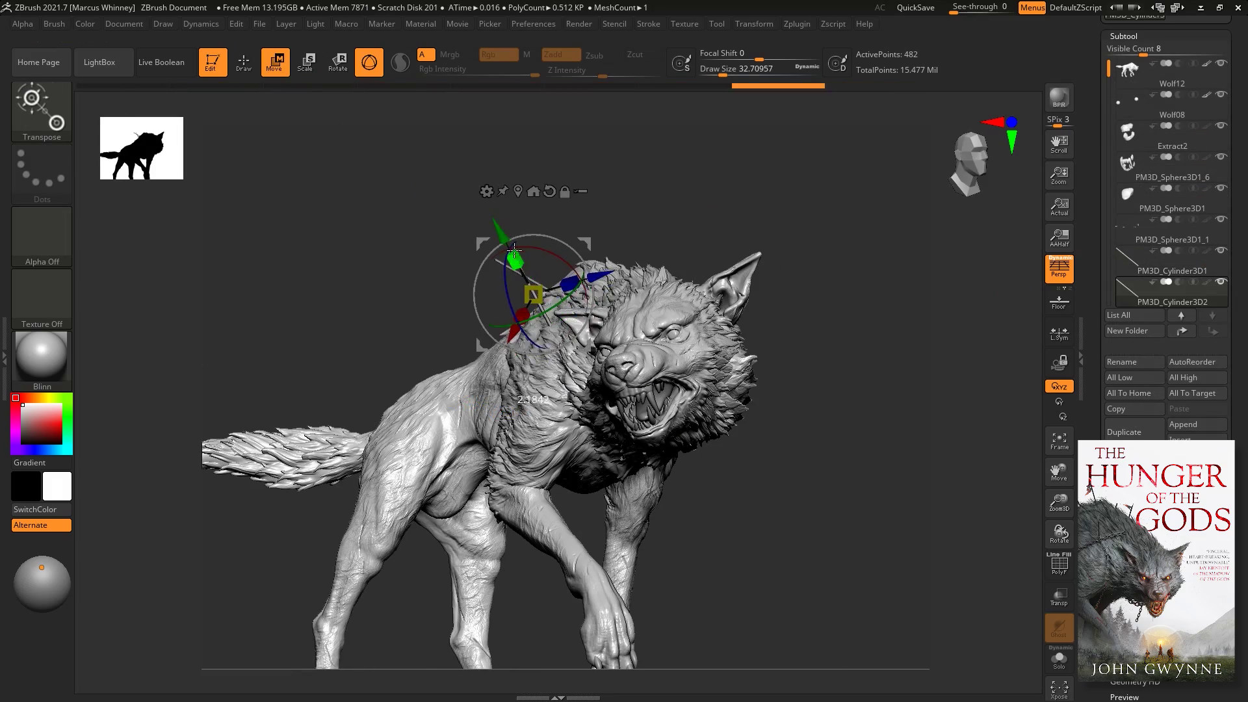
{"action": "left_click_drag", "start_coordinate": [513, 249], "coordinate": [900, 298]}
{"action": "left_click_drag", "start_coordinate": [714, 214], "coordinate": [835, 273]}
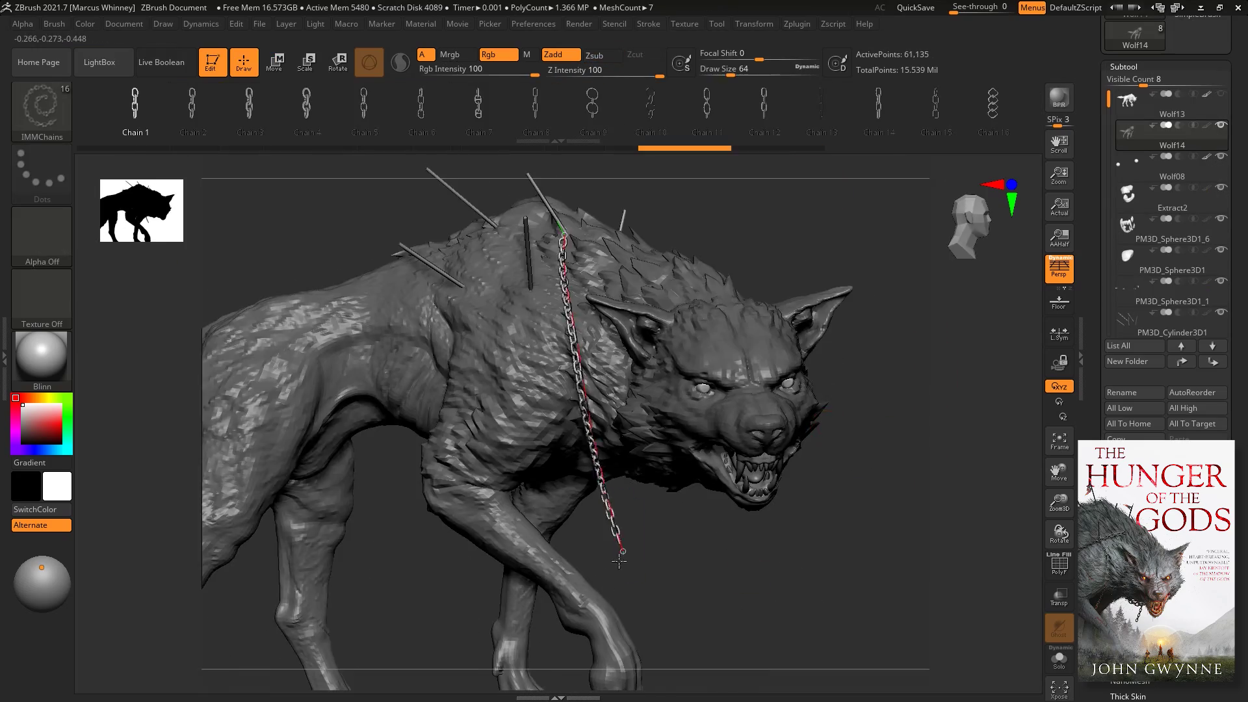
{"action": "left_click_drag", "start_coordinate": [677, 528], "coordinate": [793, 312]}
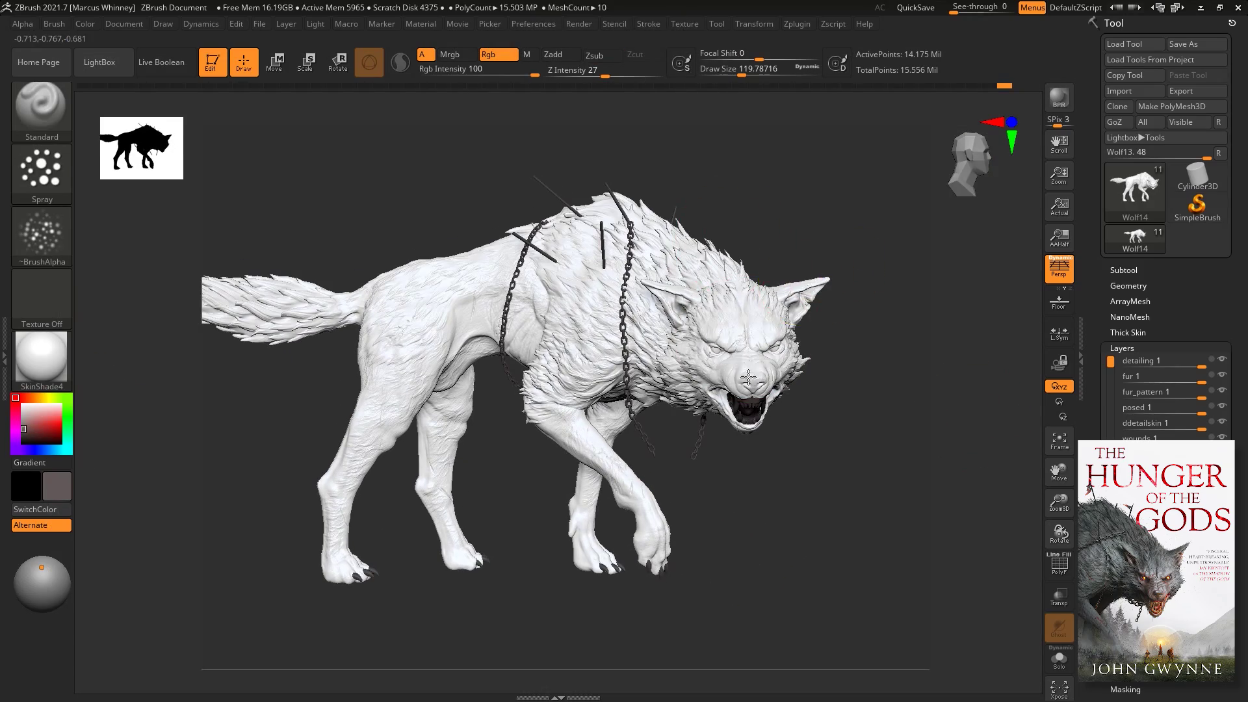
- Polypaint darker tones over the wolf's legs
{"action": "right_click_drag", "start_coordinate": [748, 377], "coordinate": [772, 313]}
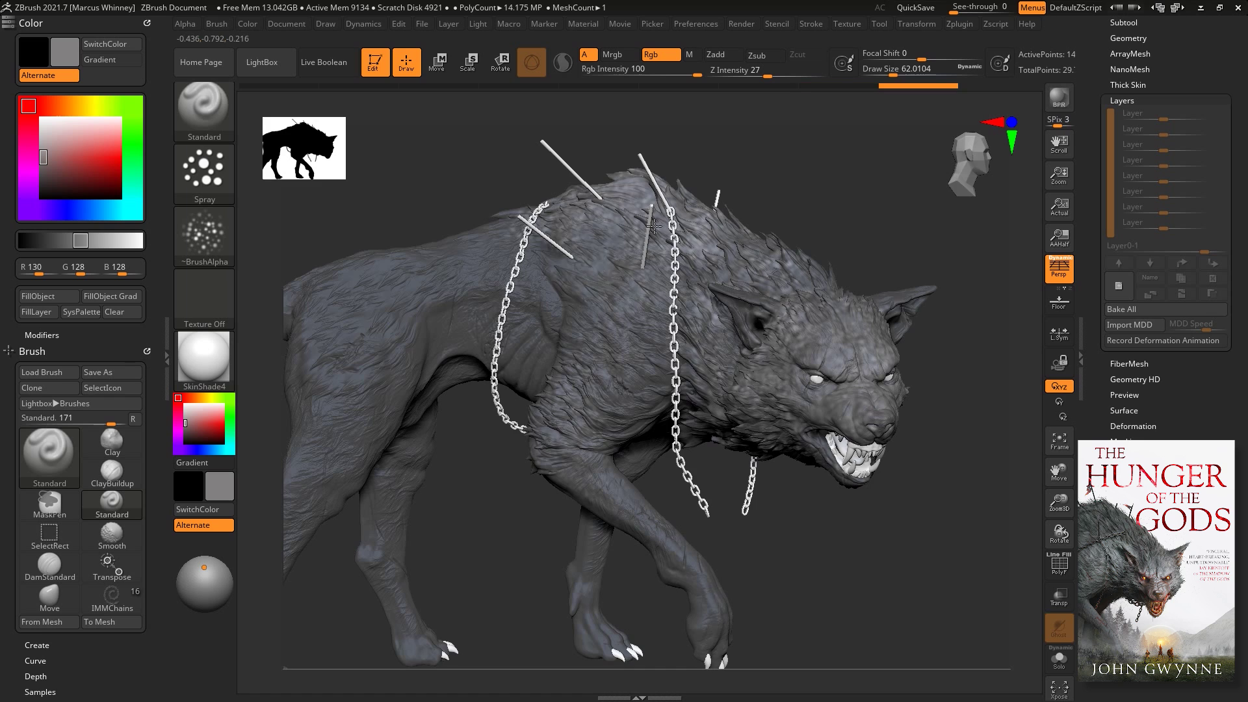
{"action": "right_click_drag", "start_coordinate": [589, 389], "coordinate": [693, 361]}
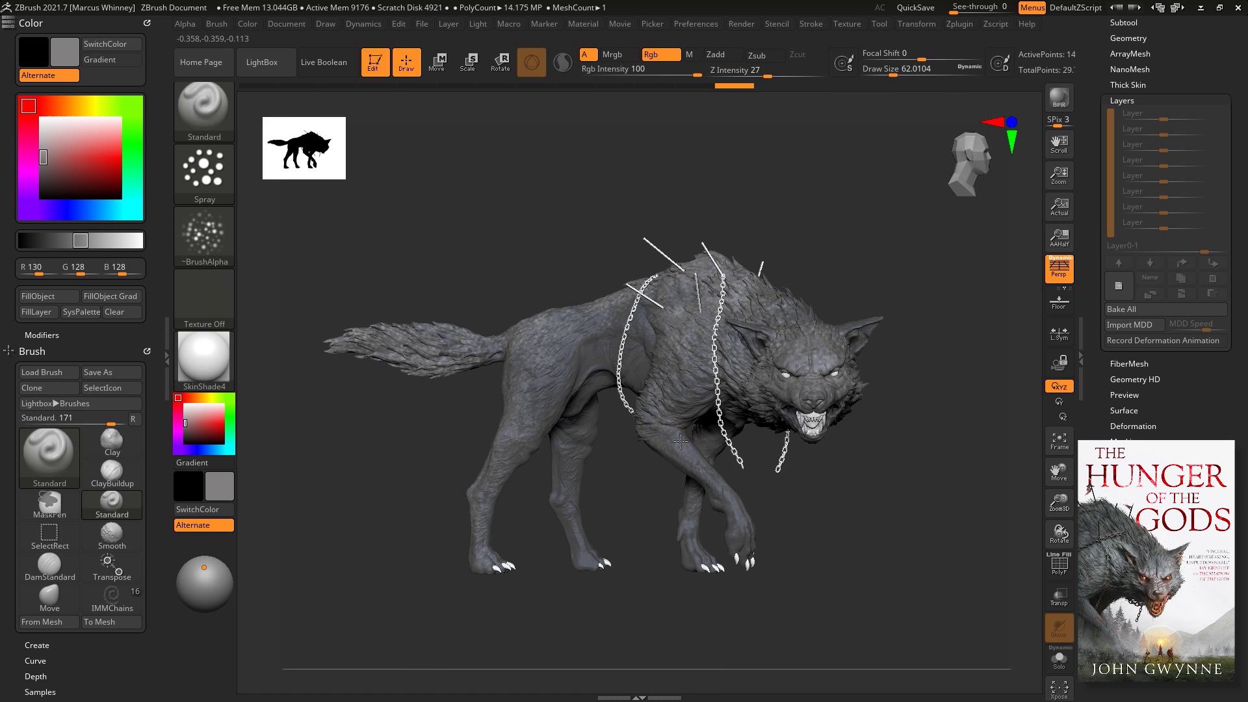
{"action": "mouse_move", "coordinate": [878, 320]}
{"action": "right_mouse_down"}
{"action": "mouse_move", "coordinate": [746, 323]}
{"action": "mouse_move", "coordinate": [821, 249]}
{"action": "right_mouse_up"}
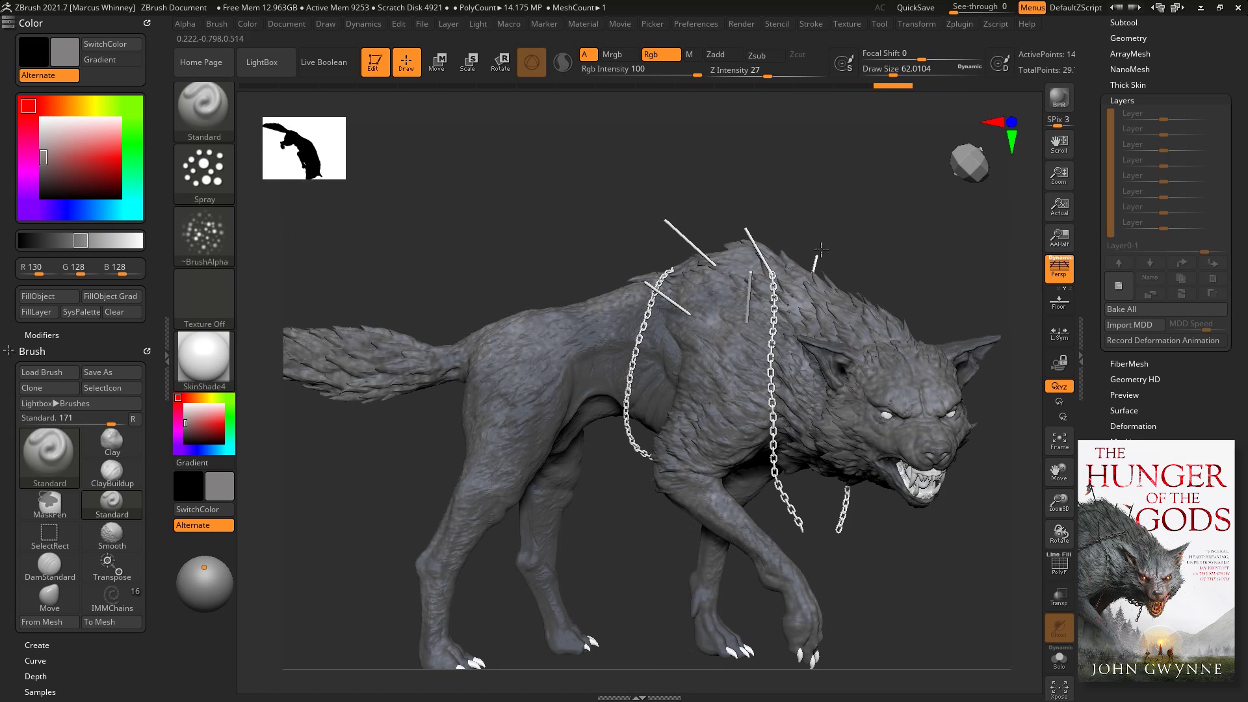
{"action": "right_click_drag", "start_coordinate": [422, 595], "coordinate": [815, 270]}
{"action": "mouse_move", "coordinate": [835, 514]}
{"action": "right_mouse_down"}
{"action": "mouse_move", "coordinate": [835, 322]}
{"action": "mouse_move", "coordinate": [479, 588]}
{"action": "right_mouse_up"}
{"action": "right_click_drag", "start_coordinate": [887, 347], "coordinate": [858, 188]}
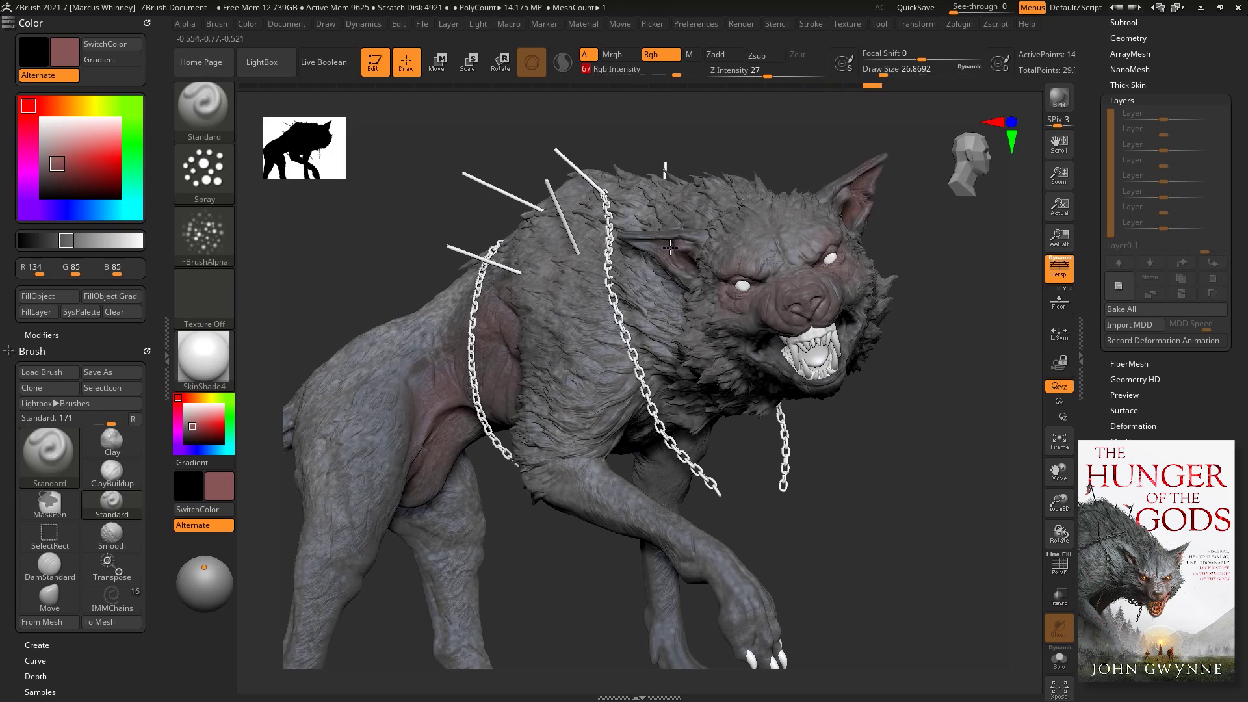
{"action": "right_click_drag", "start_coordinate": [694, 254], "coordinate": [605, 541]}
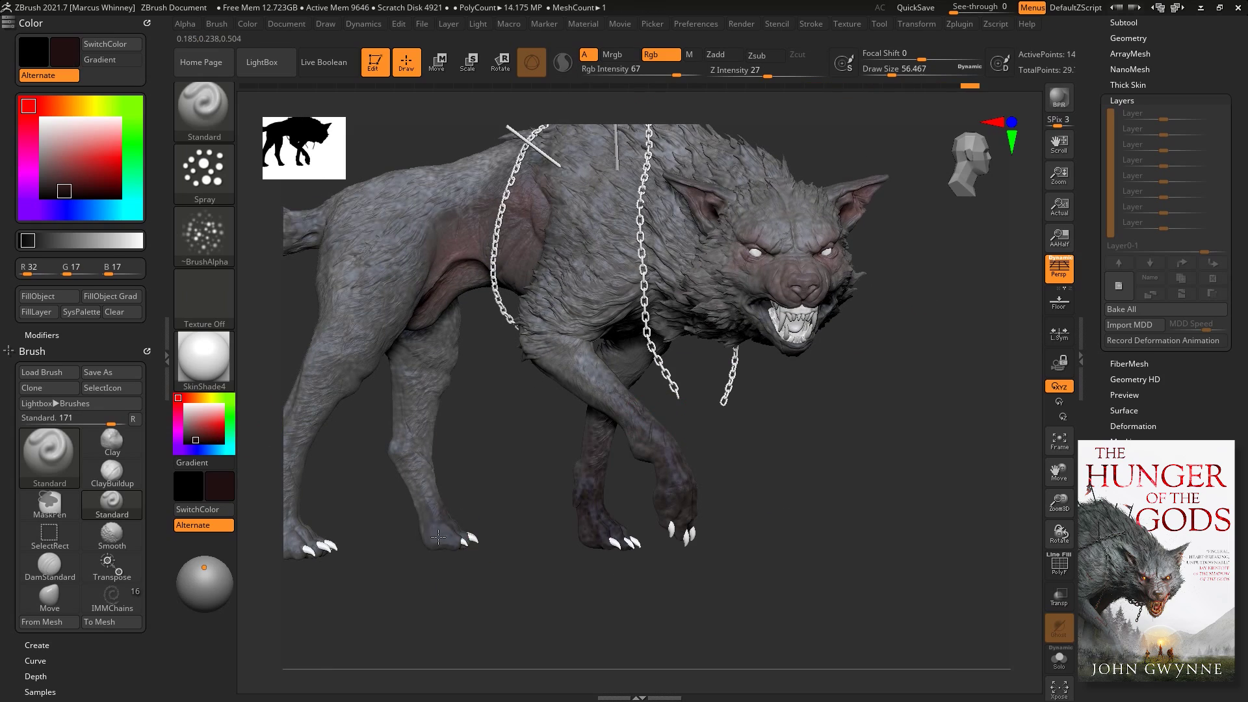
- Zoom onto the snout, shrink the brush and set its alpha to Alpha 01
{"action": "right_click_drag", "start_coordinate": [441, 558], "coordinate": [860, 340]}
{"action": "key", "text": "space"}
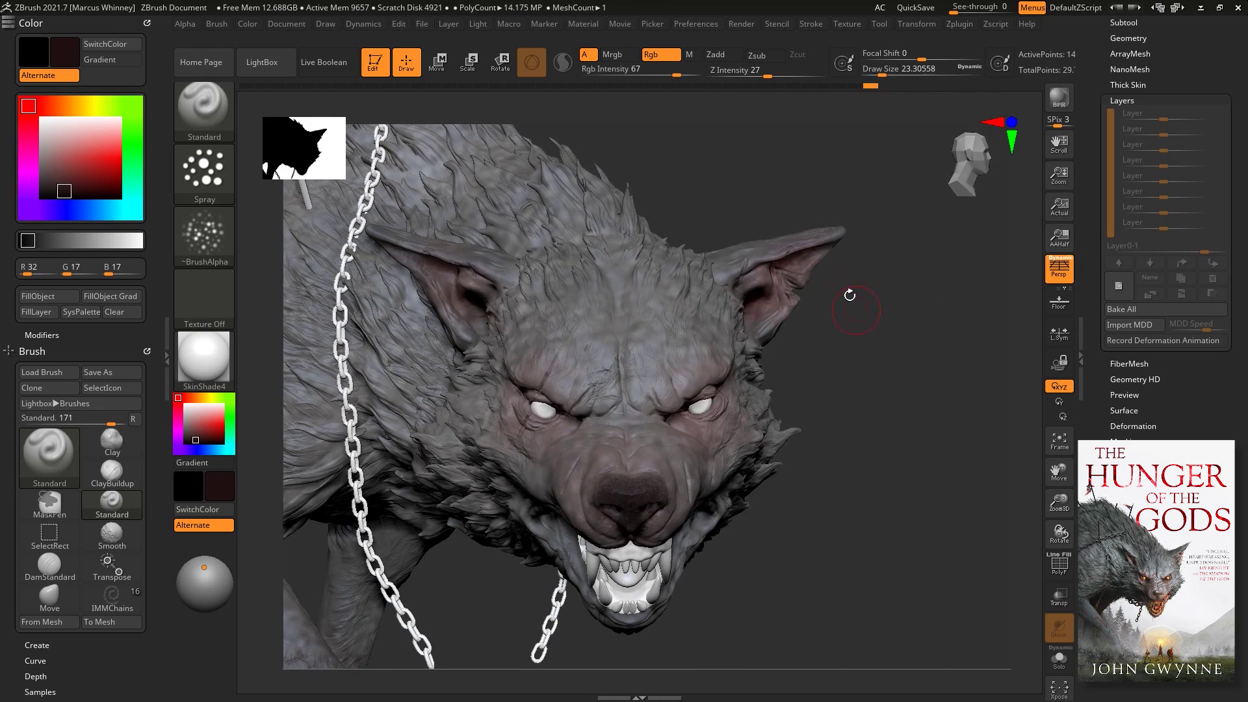
{"action": "right_click_drag", "start_coordinate": [827, 265], "coordinate": [845, 338]}
{"action": "key", "text": "space"}
{"action": "left_click_drag", "start_coordinate": [845, 338], "coordinate": [835, 338]}
{"action": "mouse_move", "coordinate": [835, 337]}
{"action": "right_mouse_down"}
{"action": "mouse_move", "coordinate": [750, 325]}
{"action": "mouse_move", "coordinate": [623, 393]}
{"action": "right_mouse_up"}
{"action": "key", "text": "ctrl"}
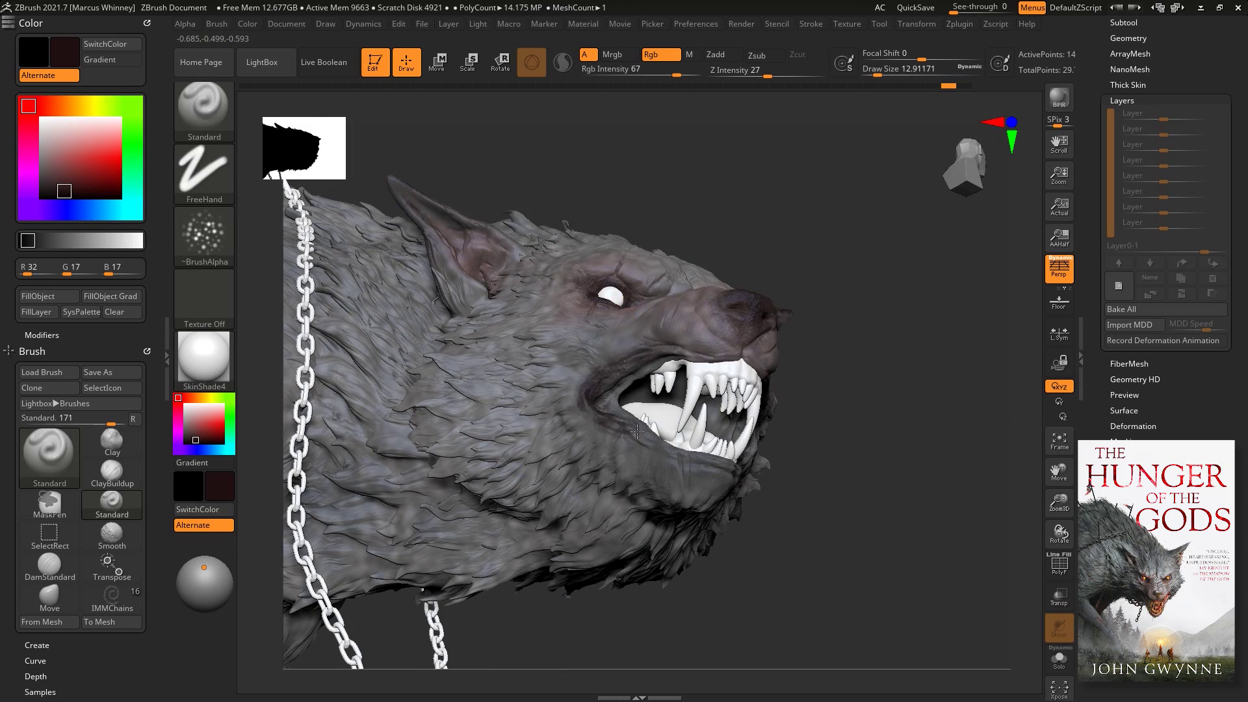
{"action": "left_click", "coordinate": [204, 234]}
{"action": "left_click", "coordinate": [407, 245]}
- Paint the nose and mouth pinkish, then pick orange tones for the teeth and Wolf08 pieces
{"action": "mouse_move", "coordinate": [650, 423]}
{"action": "right_mouse_down"}
{"action": "mouse_move", "coordinate": [787, 489]}
{"action": "mouse_move", "coordinate": [635, 403]}
{"action": "mouse_move", "coordinate": [886, 342]}
{"action": "right_mouse_up"}
{"action": "left_click", "coordinate": [192, 429]}
{"action": "right_click_drag", "start_coordinate": [600, 596], "coordinate": [810, 335]}
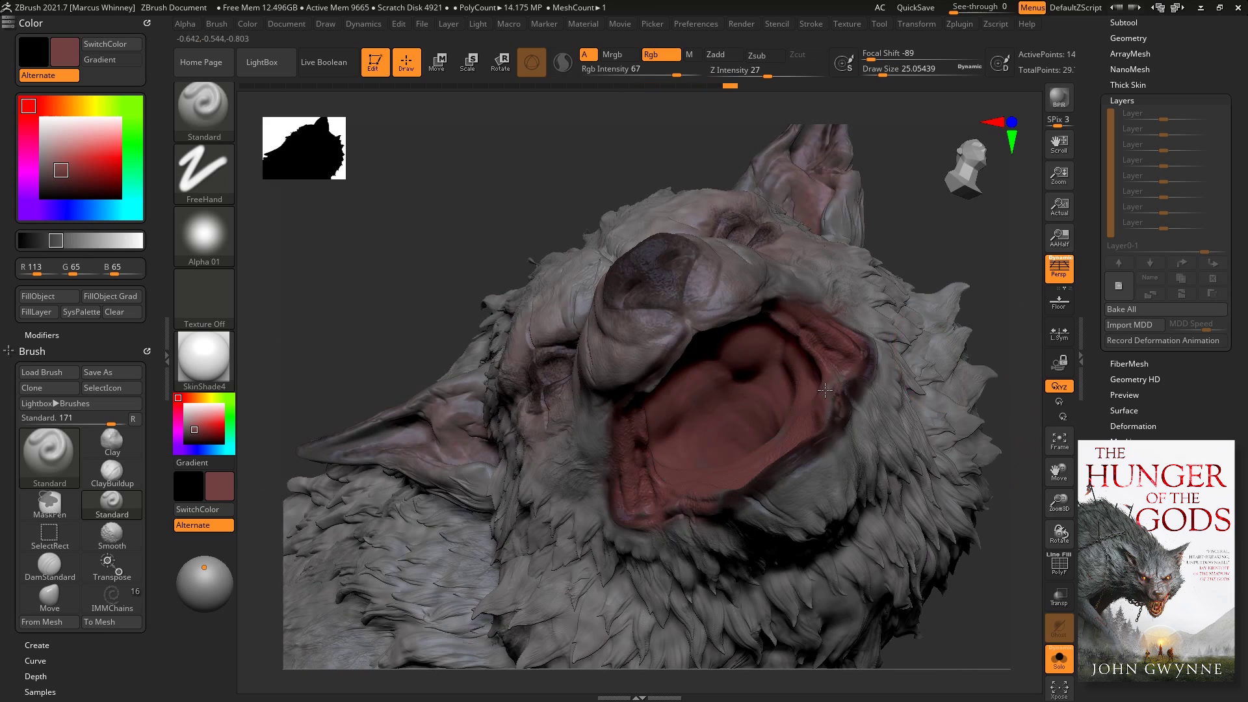
{"action": "right_click_drag", "start_coordinate": [824, 390], "coordinate": [828, 442]}
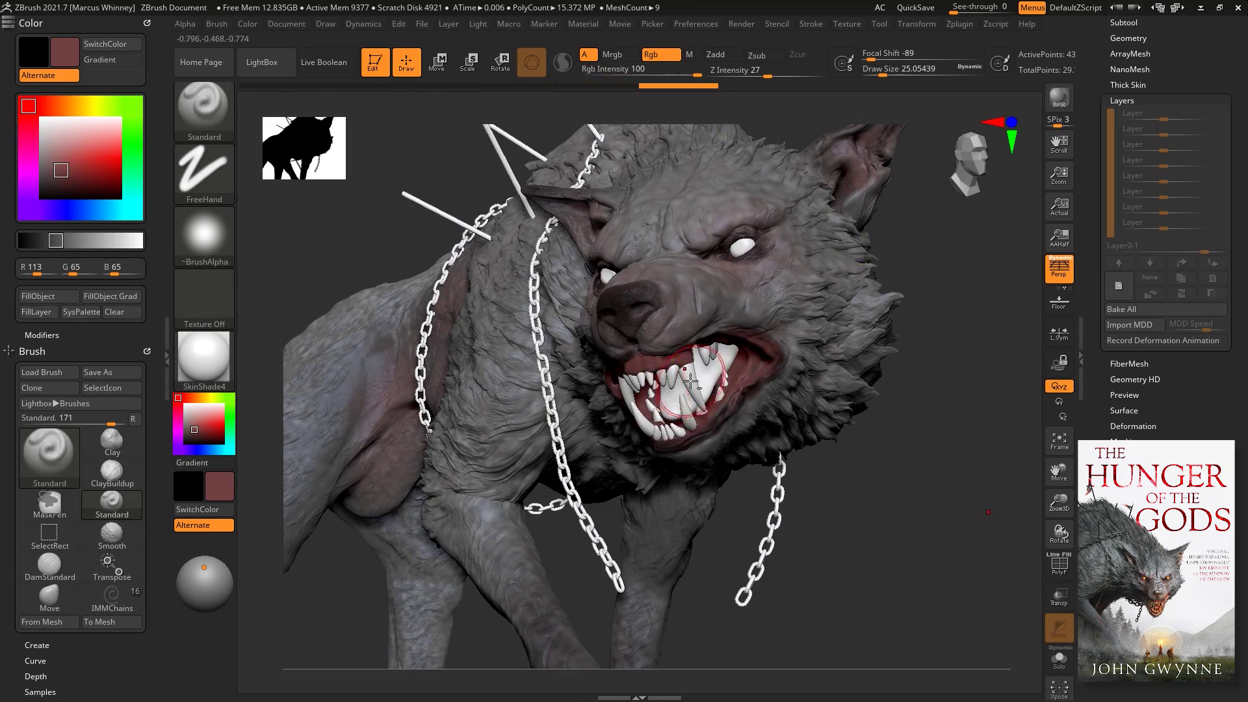
{"action": "left_click", "coordinate": [691, 381], "text": "alt"}
{"action": "left_click", "coordinate": [64, 105]}
{"action": "left_click", "coordinate": [520, 365], "text": "alt"}
{"action": "left_click", "coordinate": [218, 431]}
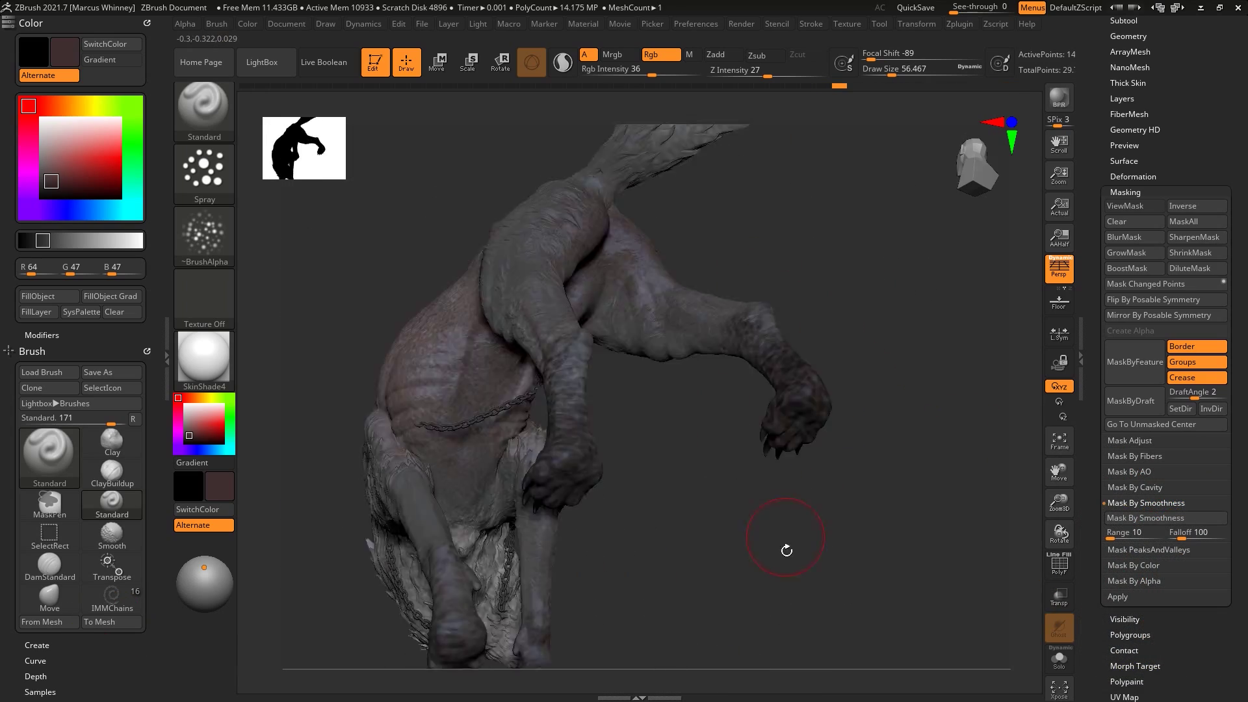
{"action": "mouse_move", "coordinate": [786, 539]}
{"action": "left_mouse_down"}
{"action": "mouse_move", "coordinate": [539, 455]}
{"action": "mouse_move", "coordinate": [797, 437]}
{"action": "mouse_move", "coordinate": [666, 438]}
{"action": "mouse_move", "coordinate": [826, 415]}
{"action": "left_mouse_up"}
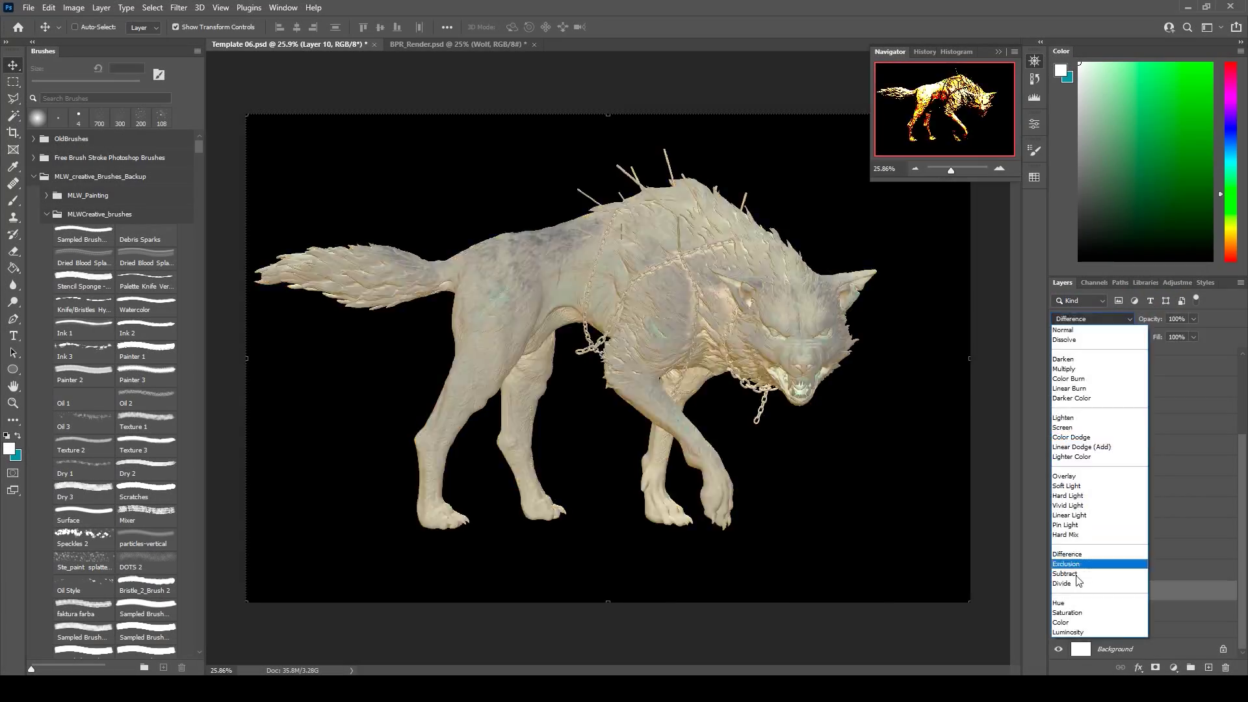
- Set the render pass layer to Soft Light blending at 83% opacity
{"action": "left_click", "coordinate": [1099, 480]}
{"action": "left_click", "coordinate": [1194, 318]}
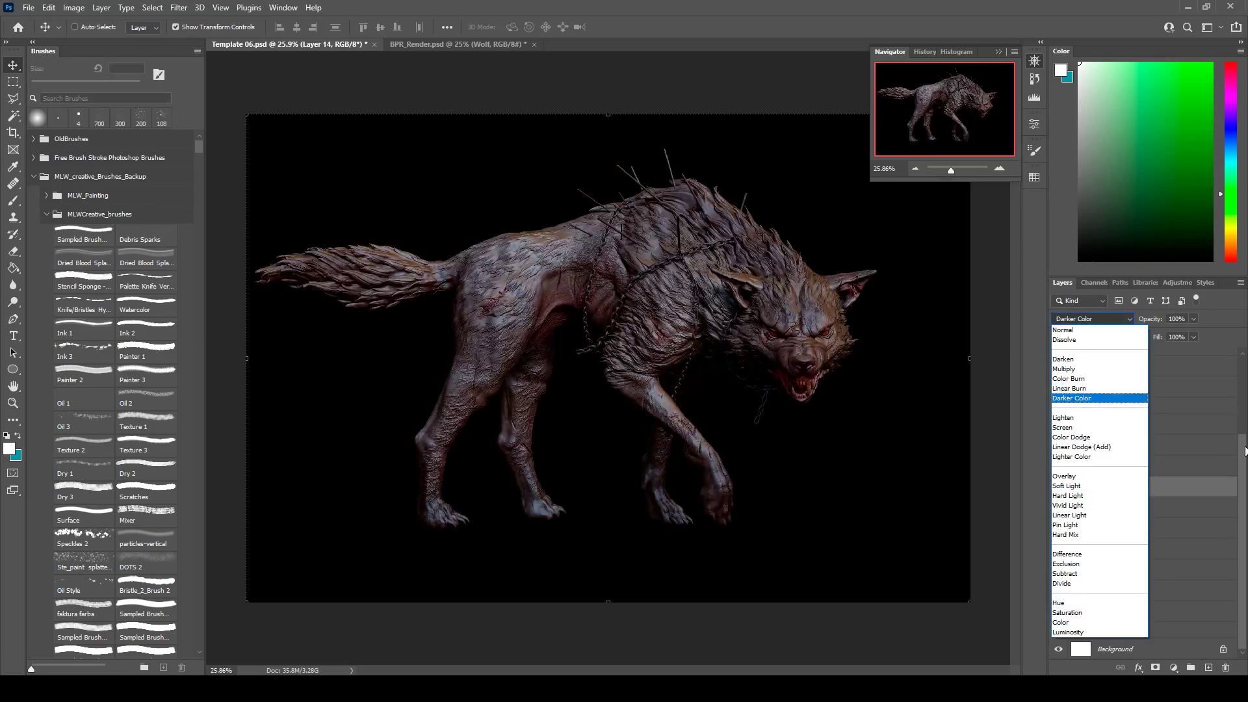
{"action": "left_click", "coordinate": [1072, 488]}
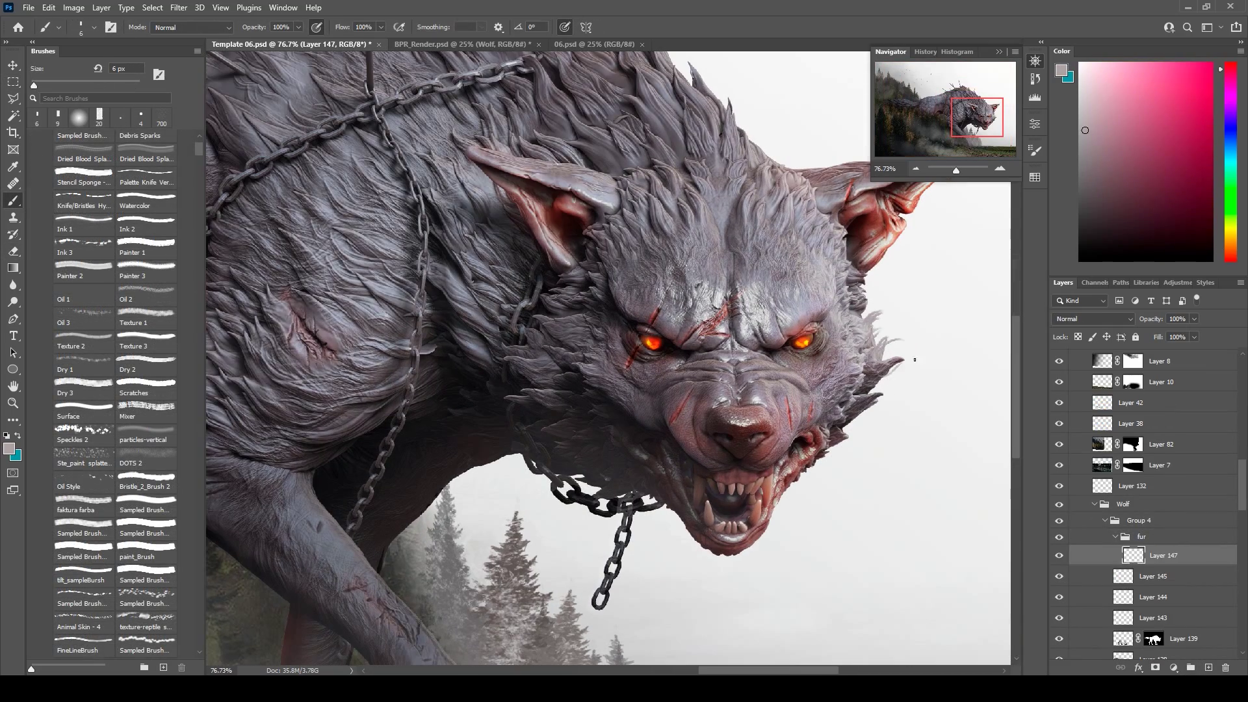
- Paint fur strands over the wolf's head, sampling grey-purple, dark red and grey-blue tones
{"action": "scroll", "coordinate": [789, 285], "scroll_direction": "down", "scroll_amount": 3, "text": "alt"}
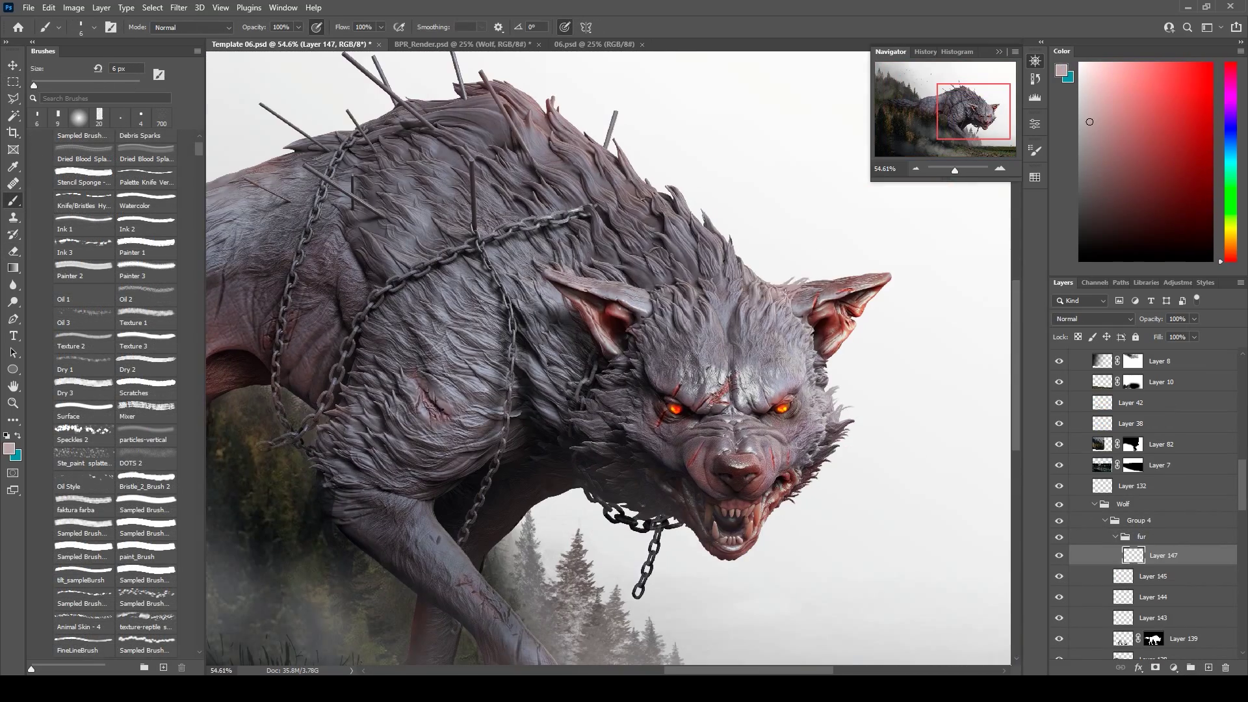
{"action": "left_click", "coordinate": [798, 292], "text": "alt"}
{"action": "scroll", "coordinate": [754, 363], "scroll_direction": "up", "scroll_amount": 5, "text": "alt"}
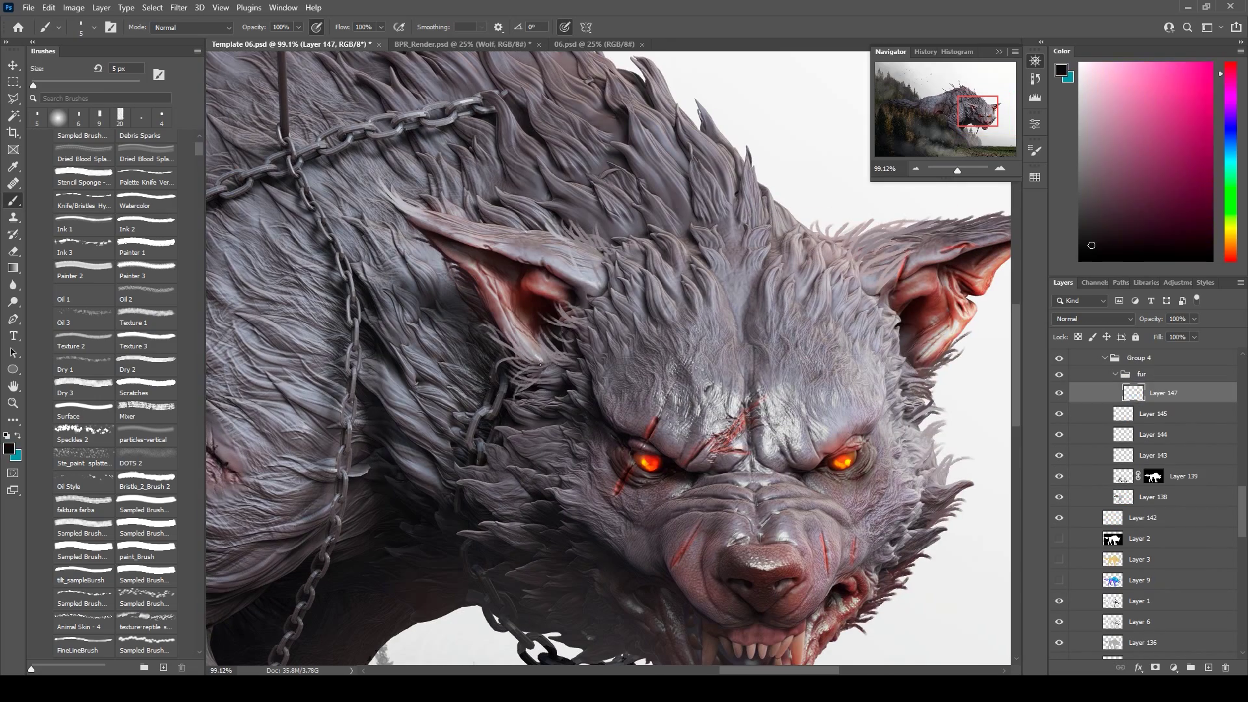
{"action": "left_click", "coordinate": [534, 367], "text": "alt"}
{"action": "left_click", "coordinate": [825, 398], "text": "alt"}
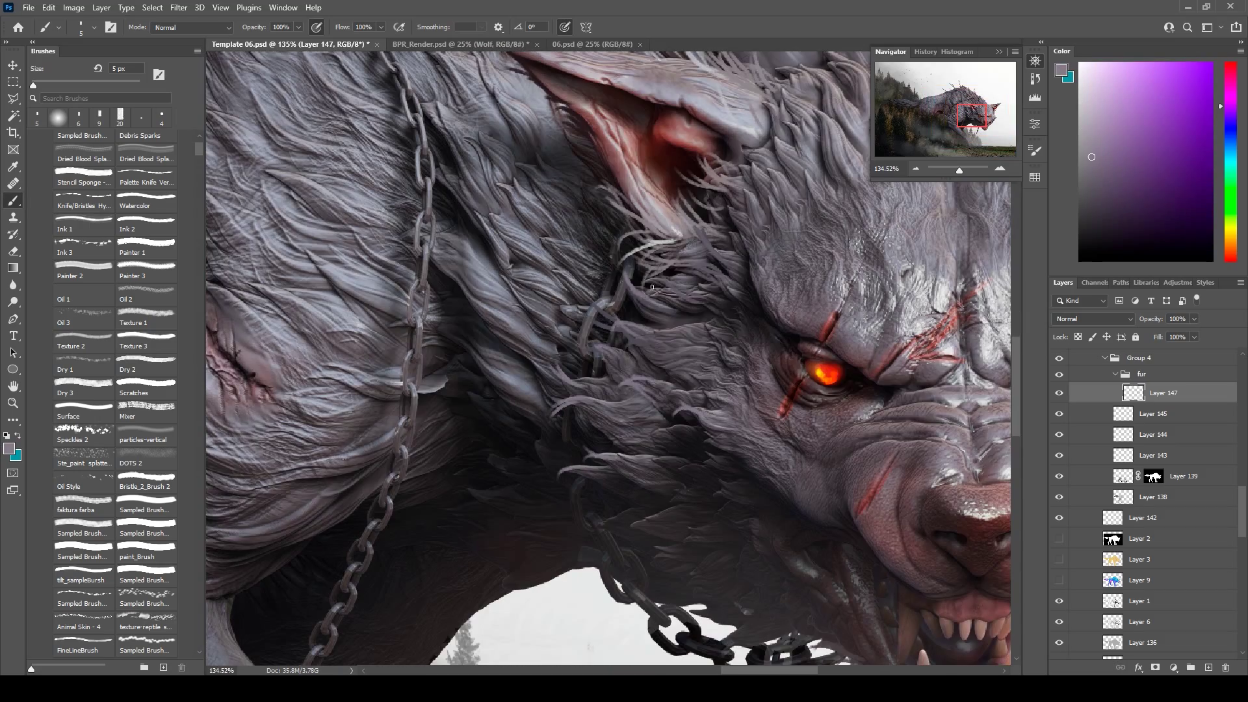
{"action": "left_click", "coordinate": [689, 447], "text": "alt"}
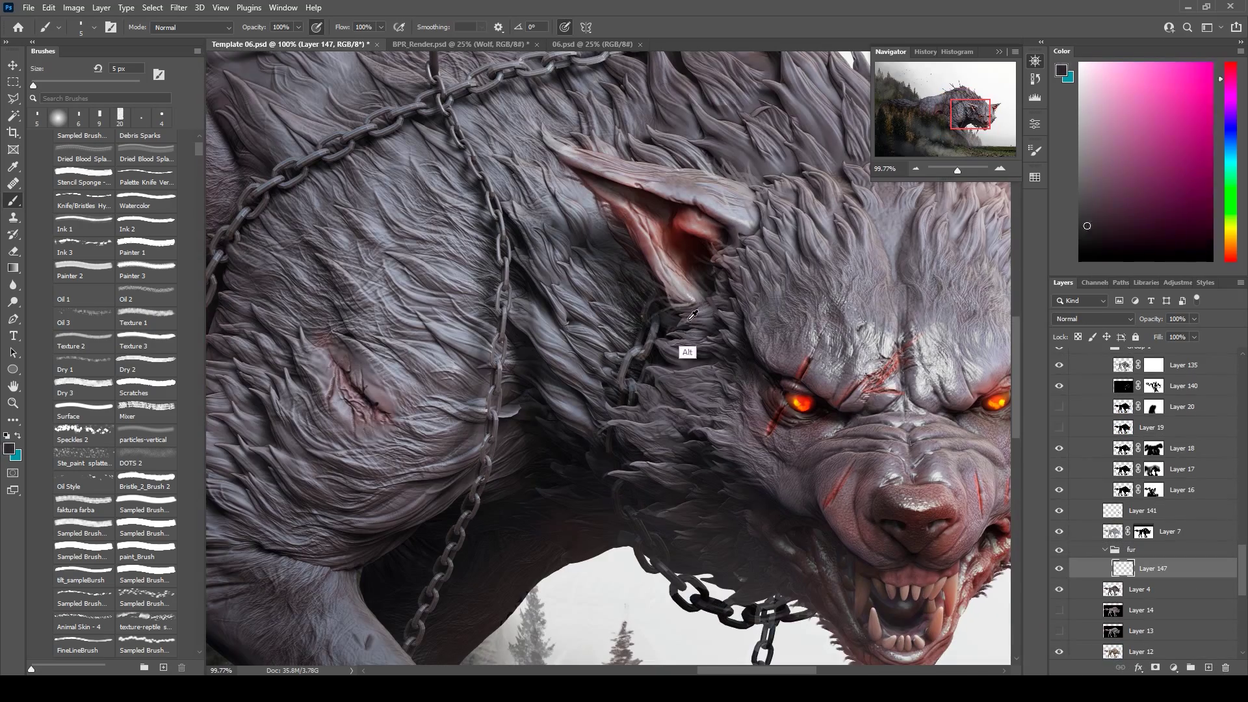
{"action": "left_click", "coordinate": [689, 318], "text": "alt"}
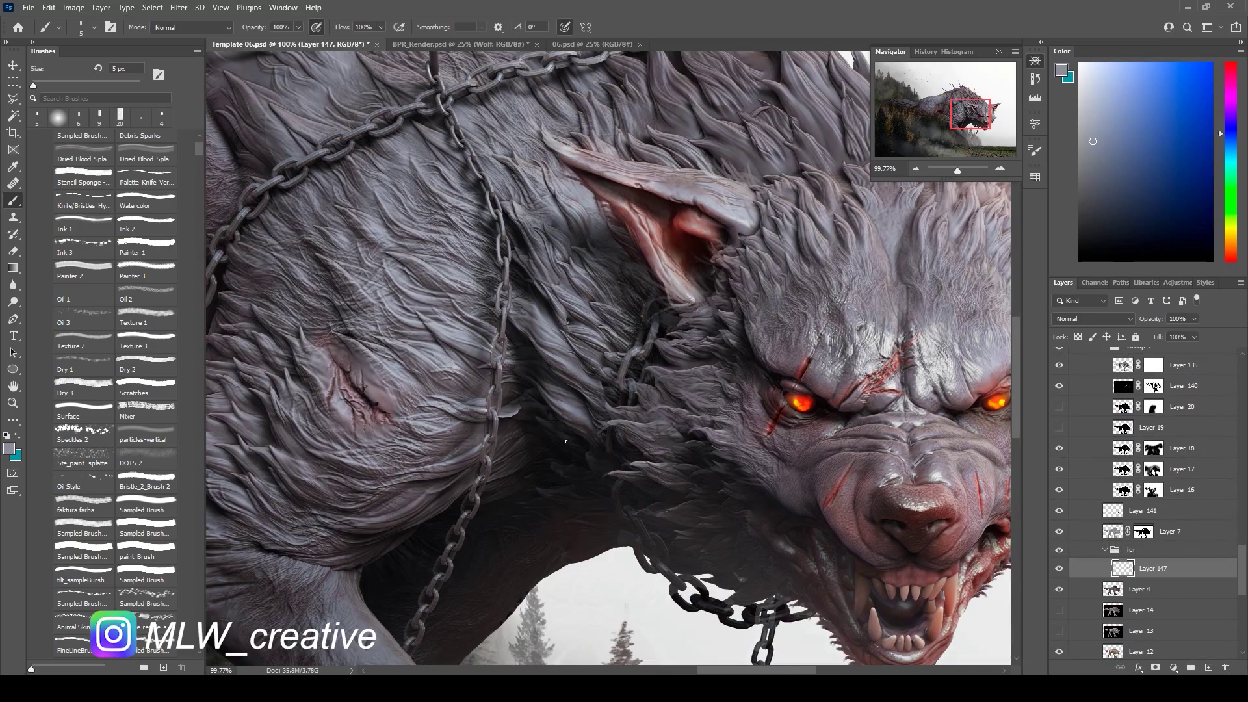
- Continue painting fur on the body and shoulders, sampling pink and dark red tones
{"action": "scroll", "coordinate": [522, 522], "scroll_direction": "down", "scroll_amount": 2, "text": "alt"}
{"action": "left_click", "coordinate": [737, 220], "text": "alt"}
{"action": "scroll", "coordinate": [609, 157], "scroll_direction": "down", "scroll_amount": 2, "text": "alt"}
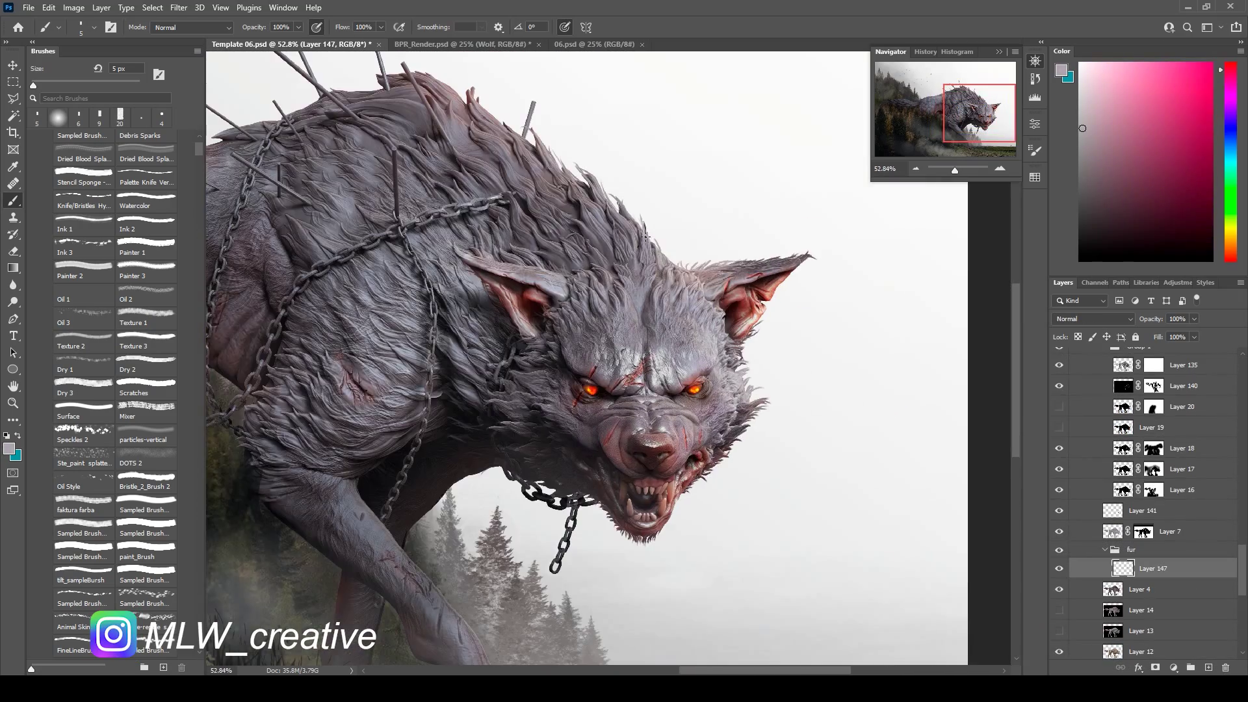
{"action": "scroll", "coordinate": [659, 190], "scroll_direction": "down", "scroll_amount": 4, "text": "alt"}
{"action": "scroll", "coordinate": [845, 455], "scroll_direction": "up", "scroll_amount": 4, "text": "alt"}
{"action": "left_click", "coordinate": [863, 466], "text": "alt"}
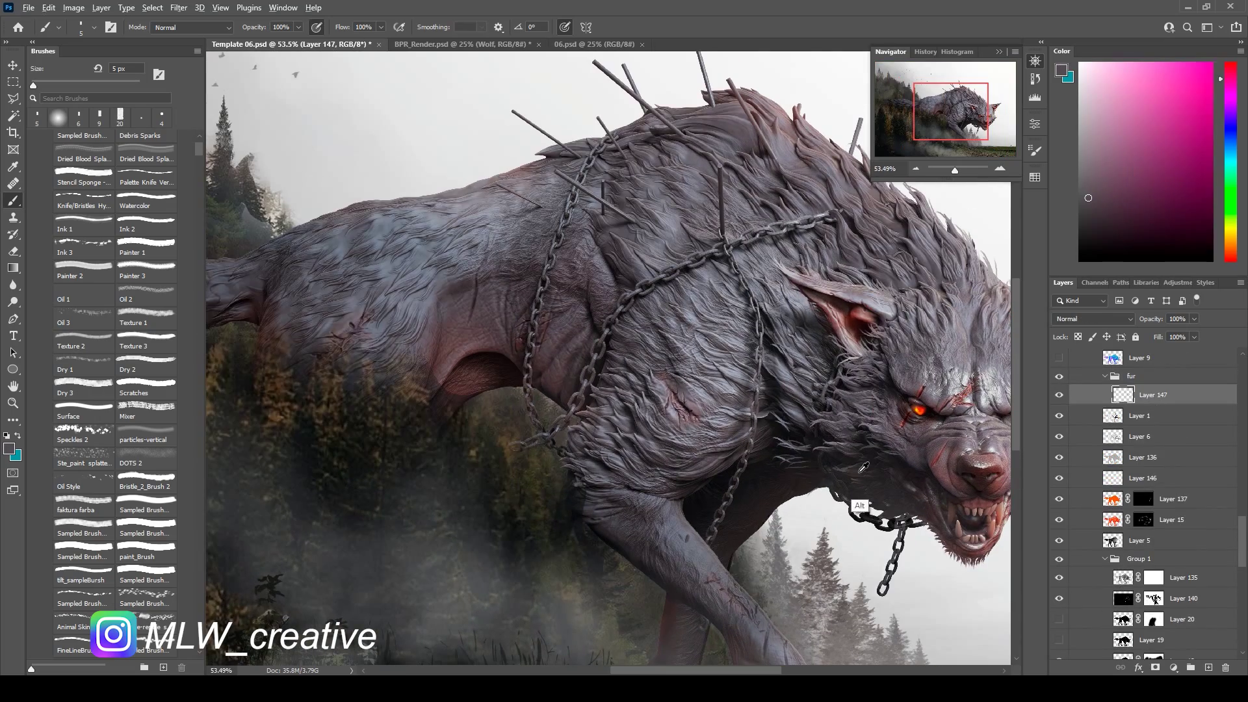
{"action": "scroll", "coordinate": [997, 522], "scroll_direction": "up", "scroll_amount": 2, "text": "alt"}
{"action": "left_click", "coordinate": [695, 481], "text": "alt"}
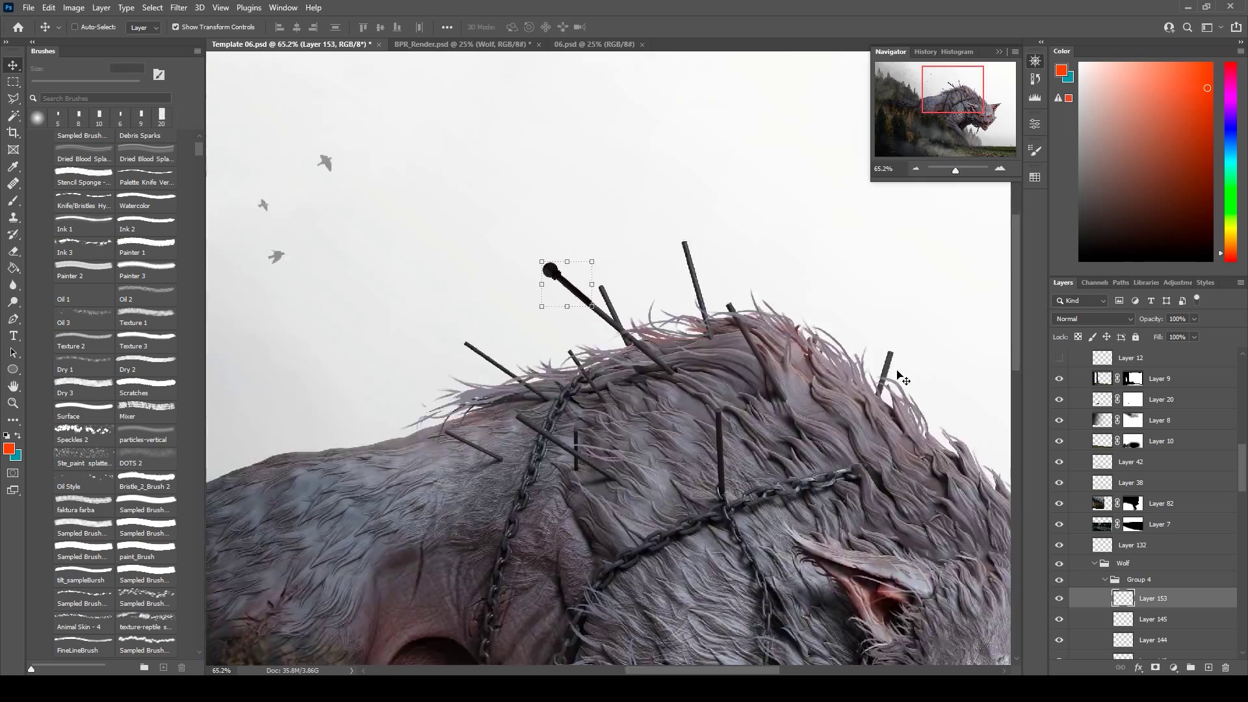
- Paint a near-black tip on the club with a 7 px brush
{"action": "left_click", "coordinate": [534, 244], "text": "alt"}
{"action": "key", "text": "bracketright"}
{"action": "key", "text": "bracketright"}
{"action": "key", "text": "bracketright"}
{"action": "left_click_drag", "start_coordinate": [511, 221], "coordinate": [518, 224]}
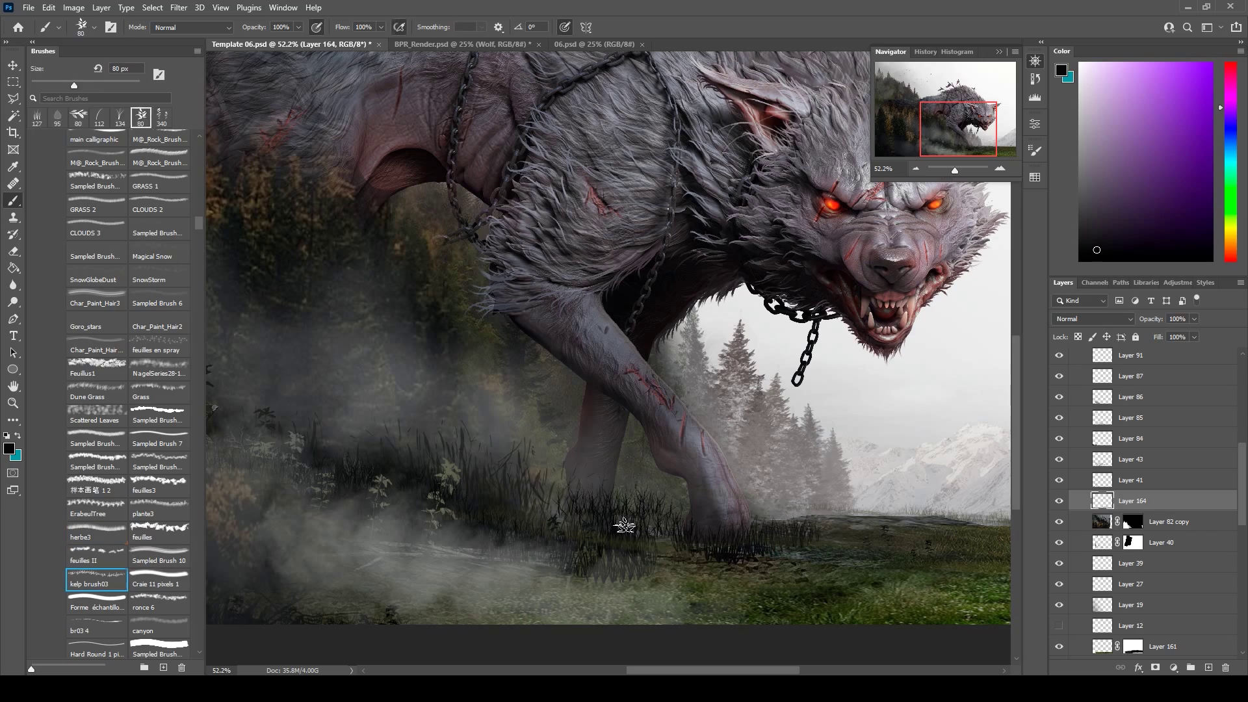
- Pick a dark olive-grey colour and clear the selection around the wolf's legs
{"action": "left_click", "coordinate": [487, 524], "text": "alt"}
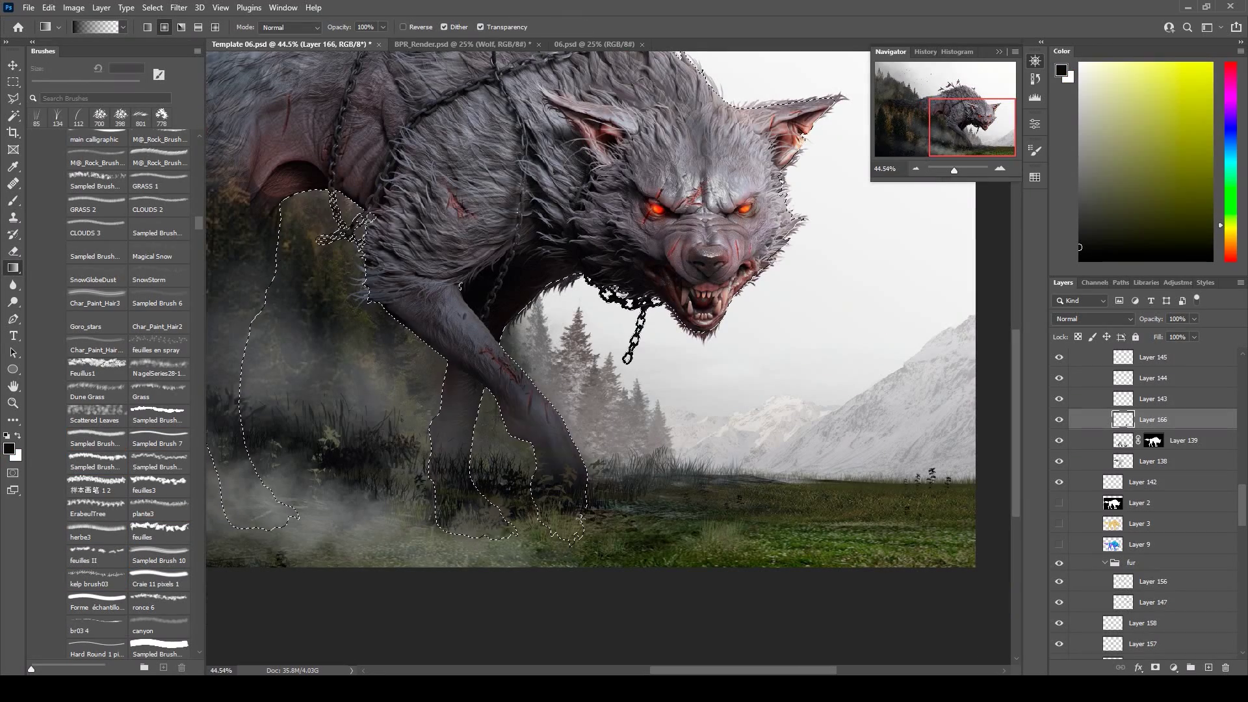
{"action": "scroll", "coordinate": [650, 403], "scroll_direction": "down", "scroll_amount": 2, "text": "alt"}
{"action": "scroll", "coordinate": [570, 486], "scroll_direction": "down", "scroll_amount": 1, "text": "alt"}
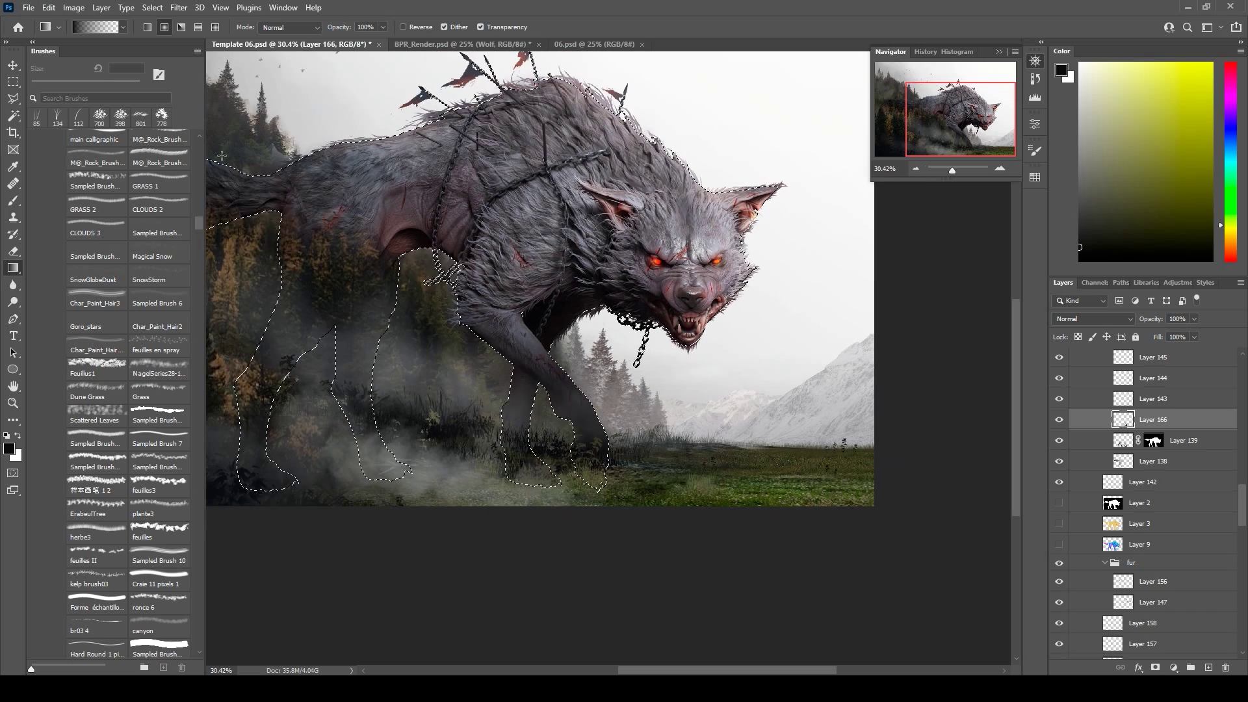
{"action": "key", "text": "m"}
{"action": "scroll", "coordinate": [816, 251], "scroll_direction": "down", "scroll_amount": 3, "text": "alt"}
{"action": "key", "text": "ctrl+d"}
{"action": "scroll", "coordinate": [723, 399], "scroll_direction": "up", "scroll_amount": 4, "text": "alt"}
- Set the layer to Multiply blending at 76% opacity
{"action": "left_click", "coordinate": [1092, 319]}
{"action": "left_click", "coordinate": [1079, 374]}
{"action": "left_click_drag", "start_coordinate": [1195, 318], "coordinate": [1181, 332]}
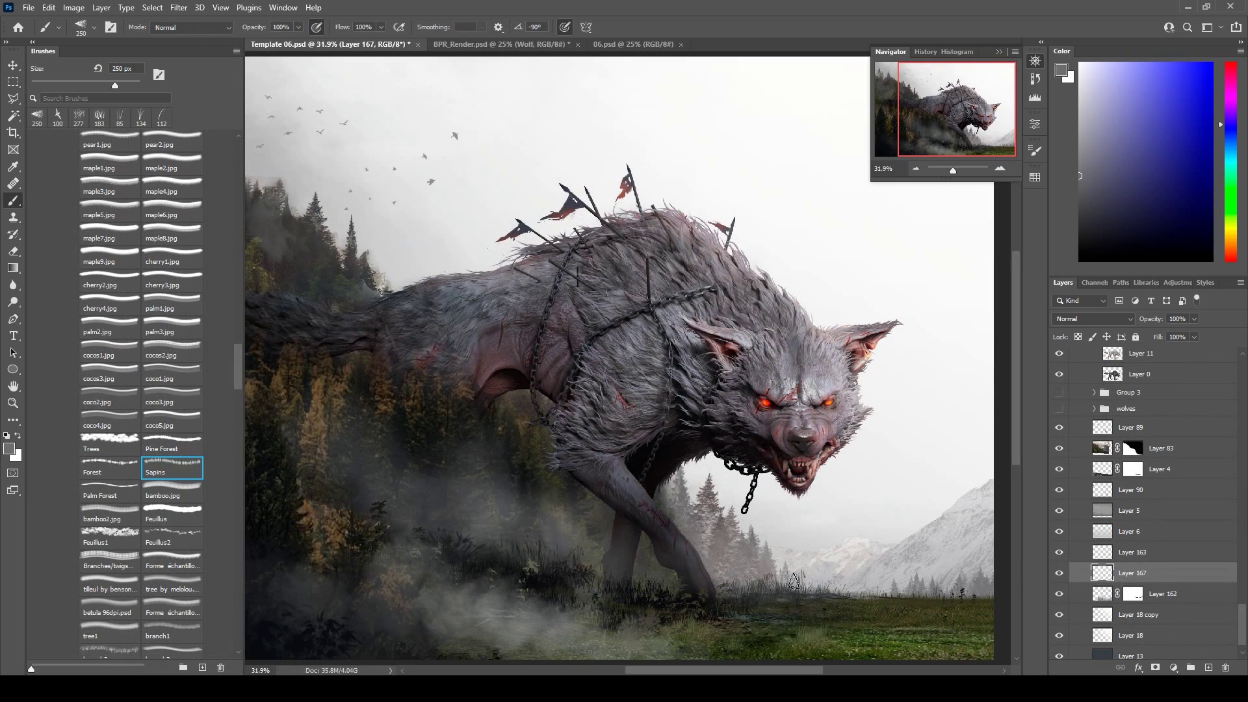
{"action": "scroll", "coordinate": [705, 447], "scroll_direction": "down", "scroll_amount": 2, "text": "alt"}
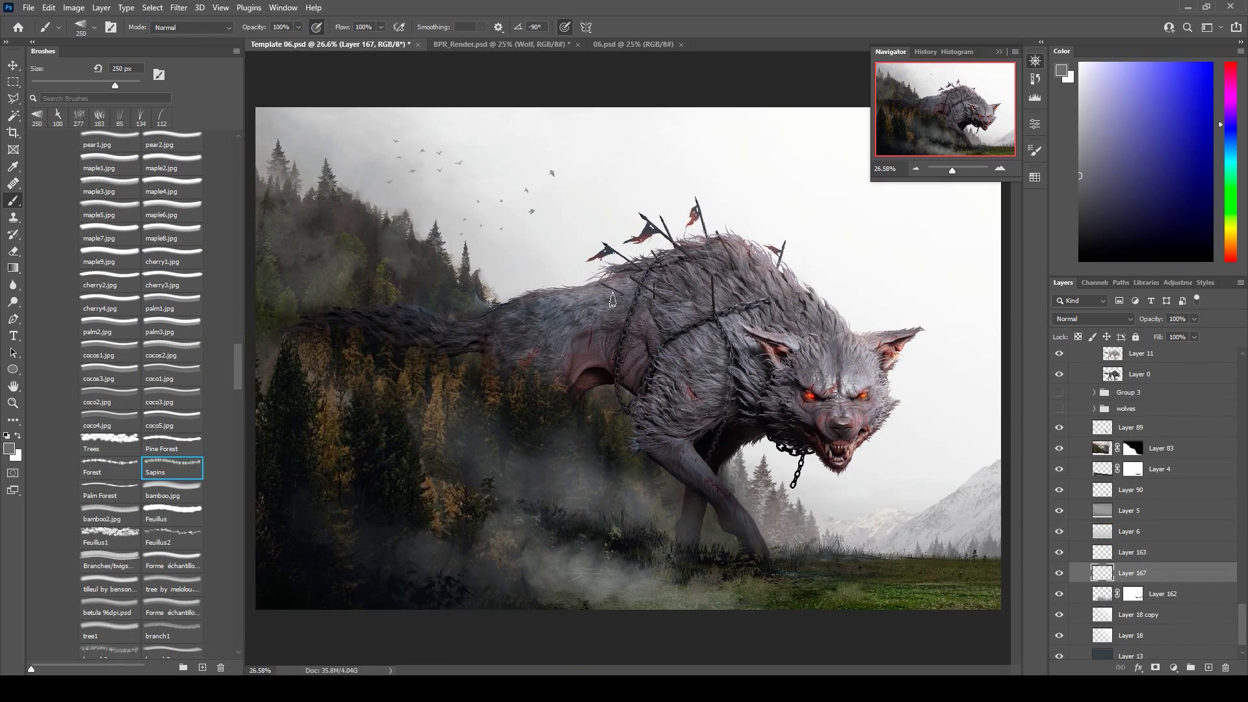
{"action": "scroll", "coordinate": [936, 520], "scroll_direction": "up", "scroll_amount": 1, "text": "alt"}
{"action": "scroll", "coordinate": [942, 523], "scroll_direction": "up", "scroll_amount": 1, "text": "alt"}
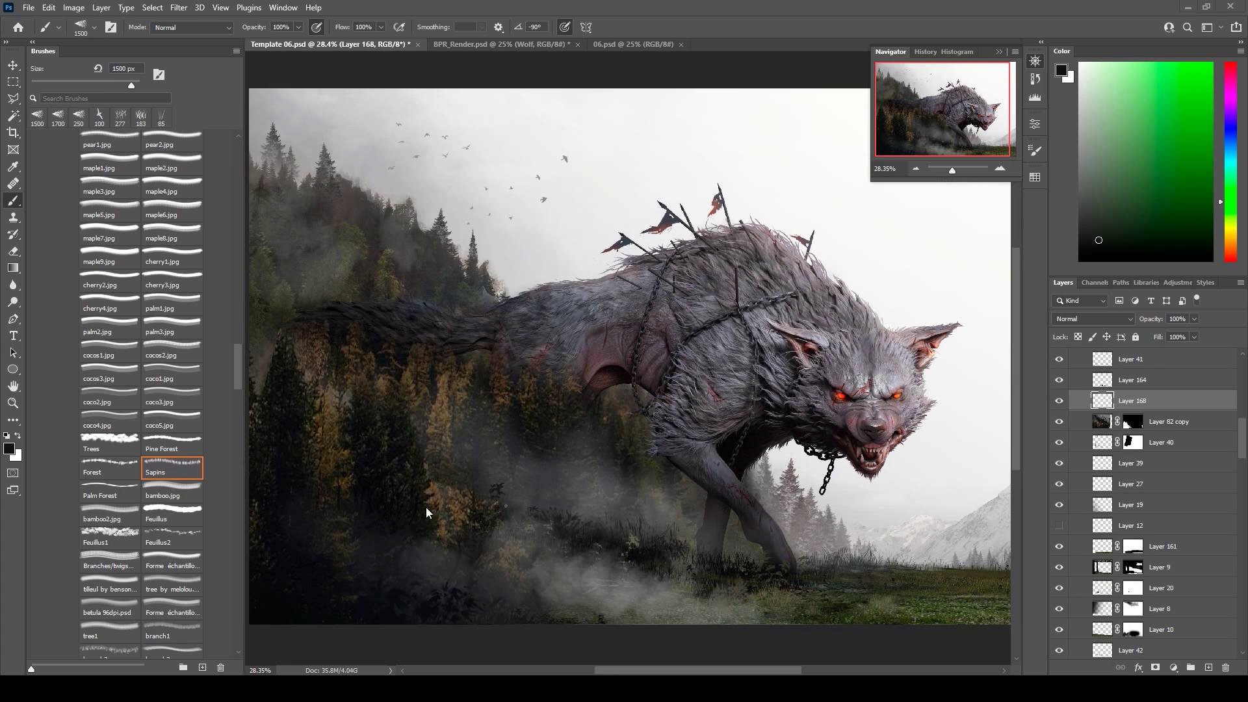
{"action": "scroll", "coordinate": [578, 474], "scroll_direction": "down", "scroll_amount": 2, "text": "alt"}
{"action": "scroll", "coordinate": [519, 471], "scroll_direction": "up", "scroll_amount": 1, "text": "alt"}
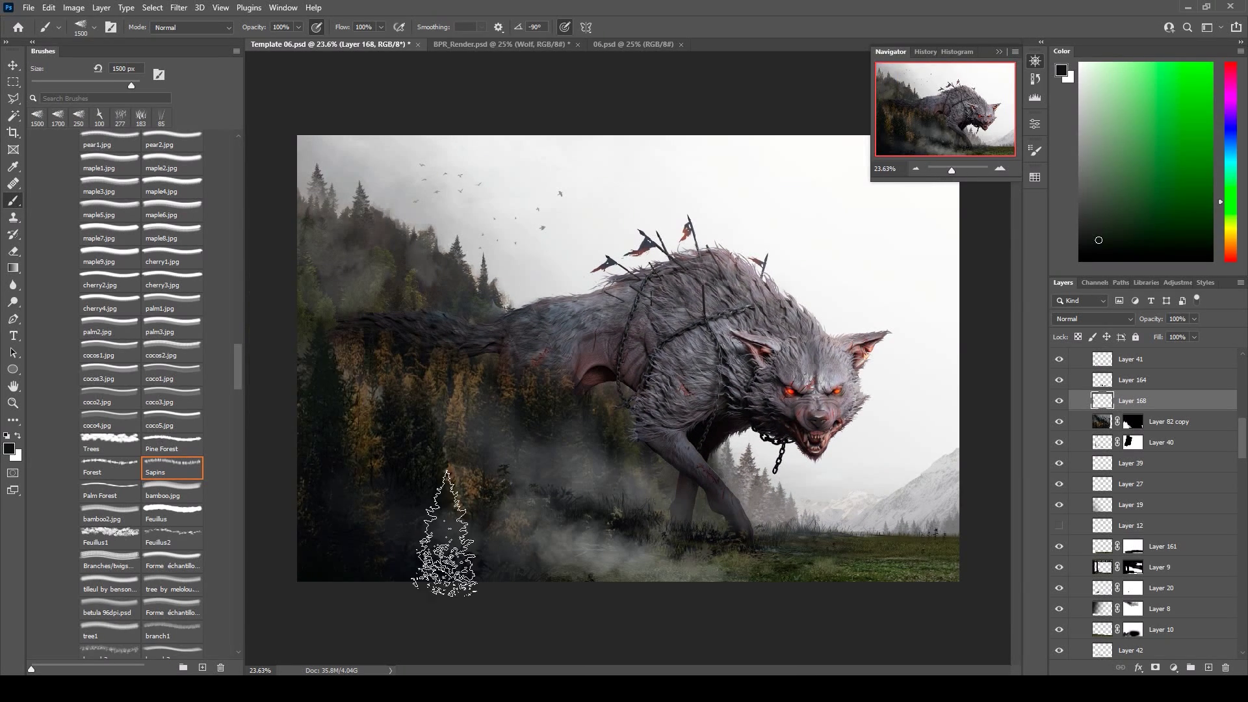
- Sample blue-grey, warm grey and red-orange colours and shrink the brush to 500 px
{"action": "left_click", "coordinate": [364, 455], "text": "alt"}
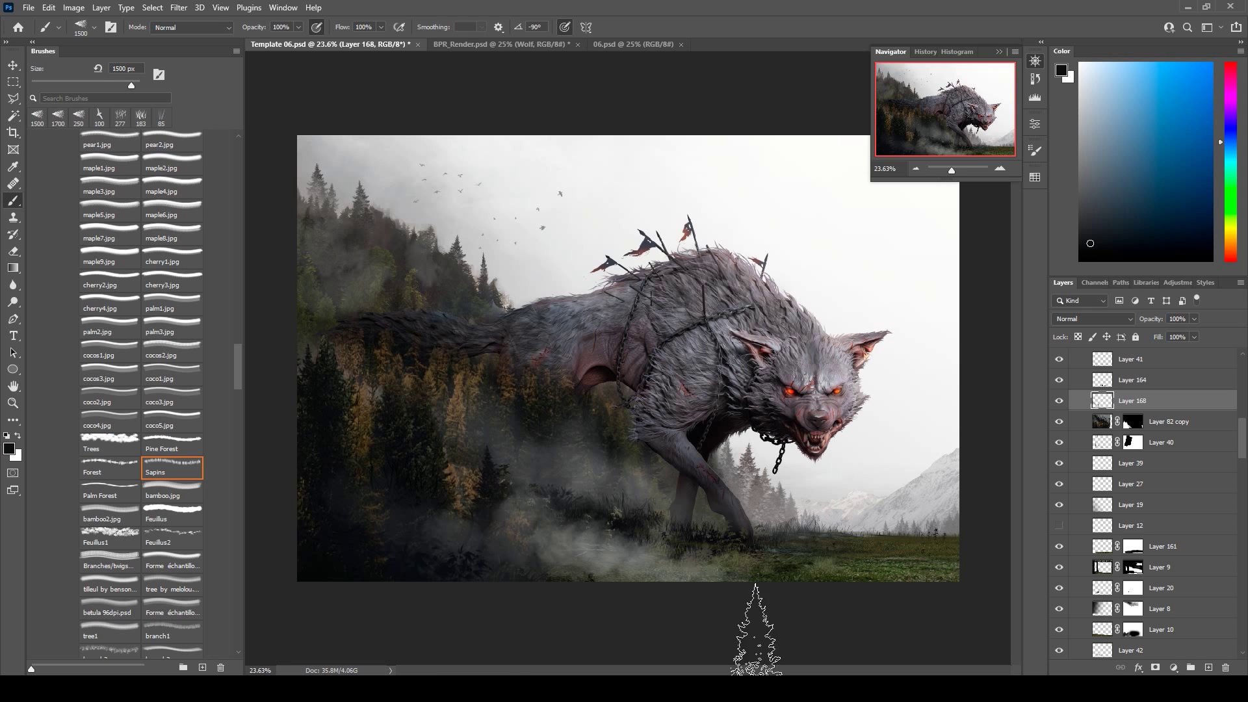
{"action": "left_click", "coordinate": [936, 520], "text": "alt"}
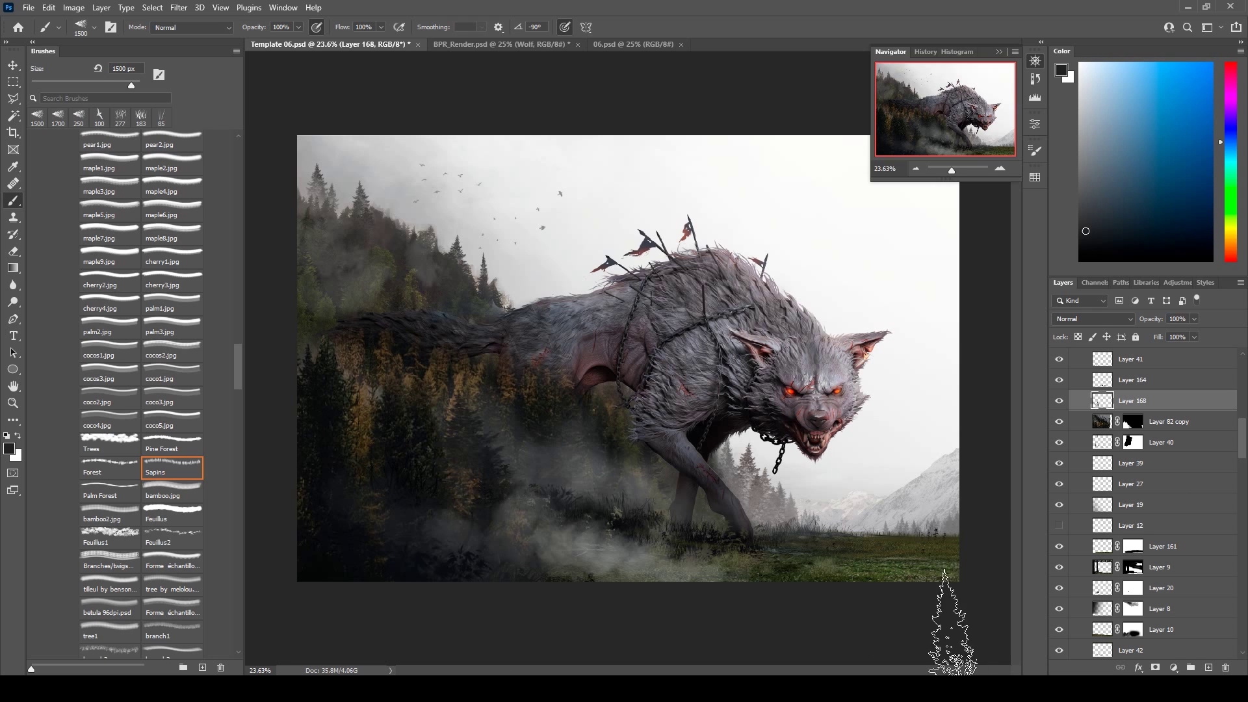
{"action": "left_click", "coordinate": [546, 276], "text": "alt"}
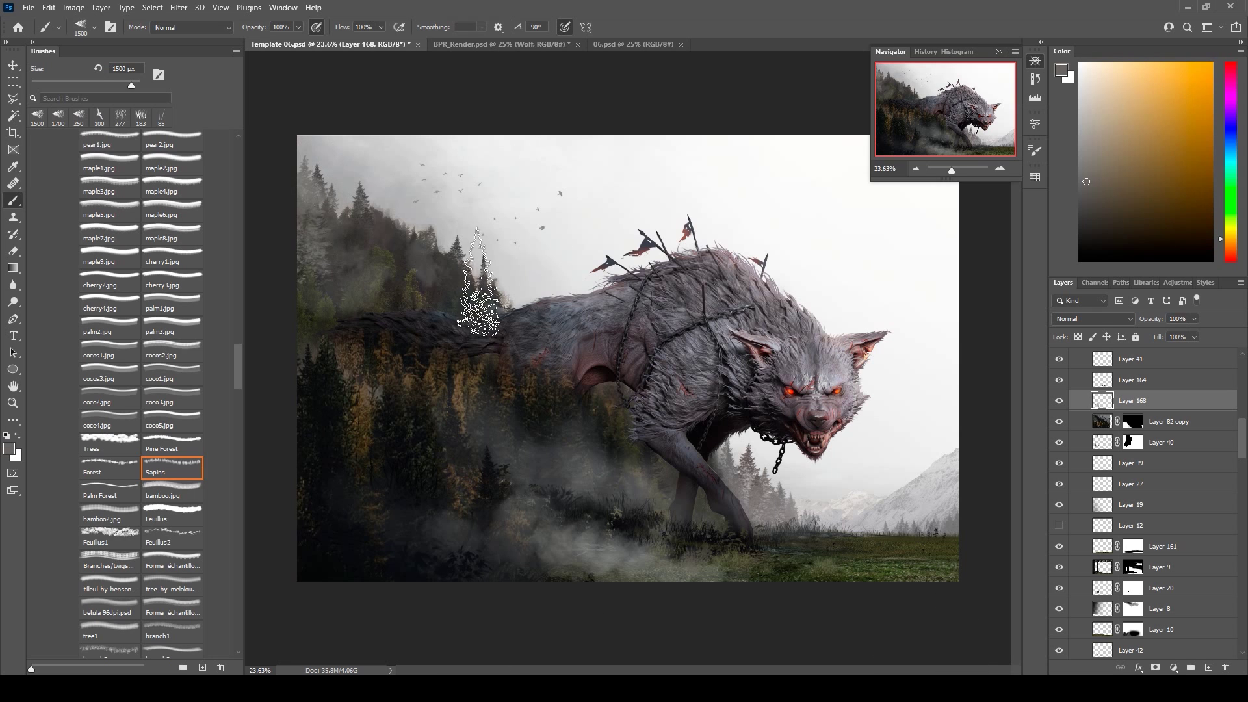
{"action": "left_click", "coordinate": [380, 234], "text": "alt"}
{"action": "key", "text": "bracketleft"}
{"action": "key", "text": "bracketleft"}
{"action": "key", "text": "bracketleft"}
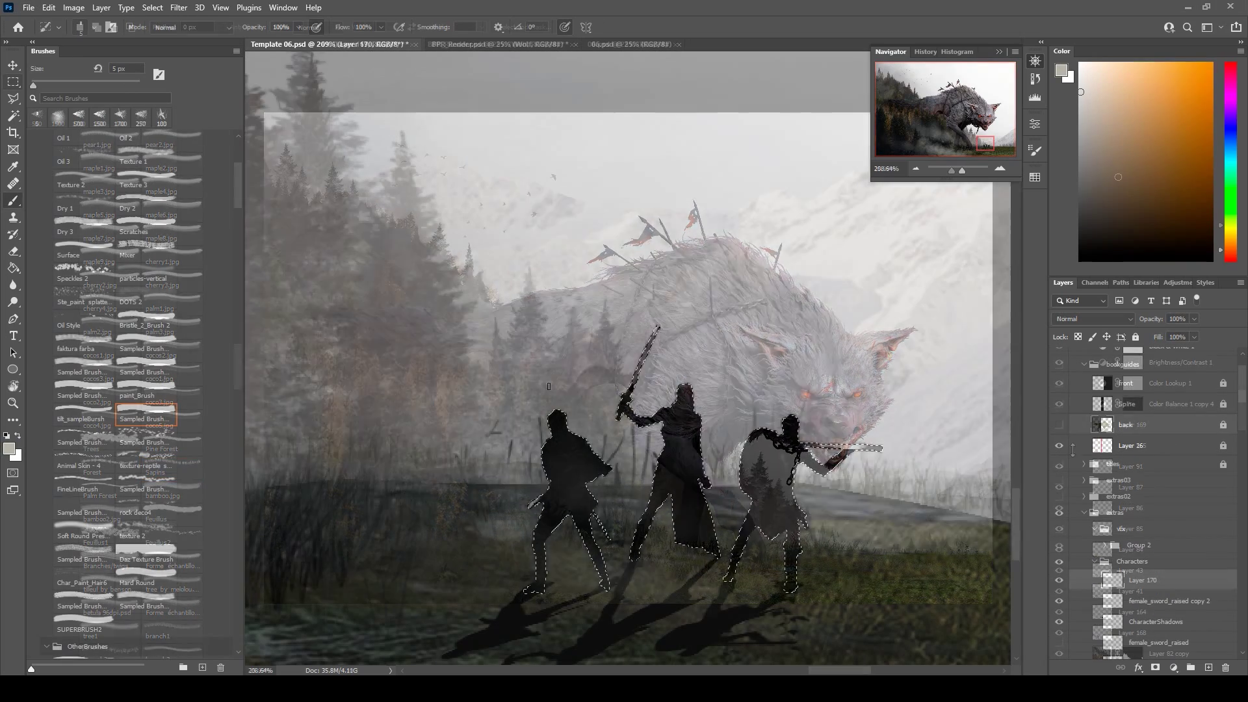
- Paint light hair on the middle warrior and reddish hair on the right one, sampling dark browns
{"action": "left_click_drag", "start_coordinate": [682, 389], "coordinate": [684, 442]}
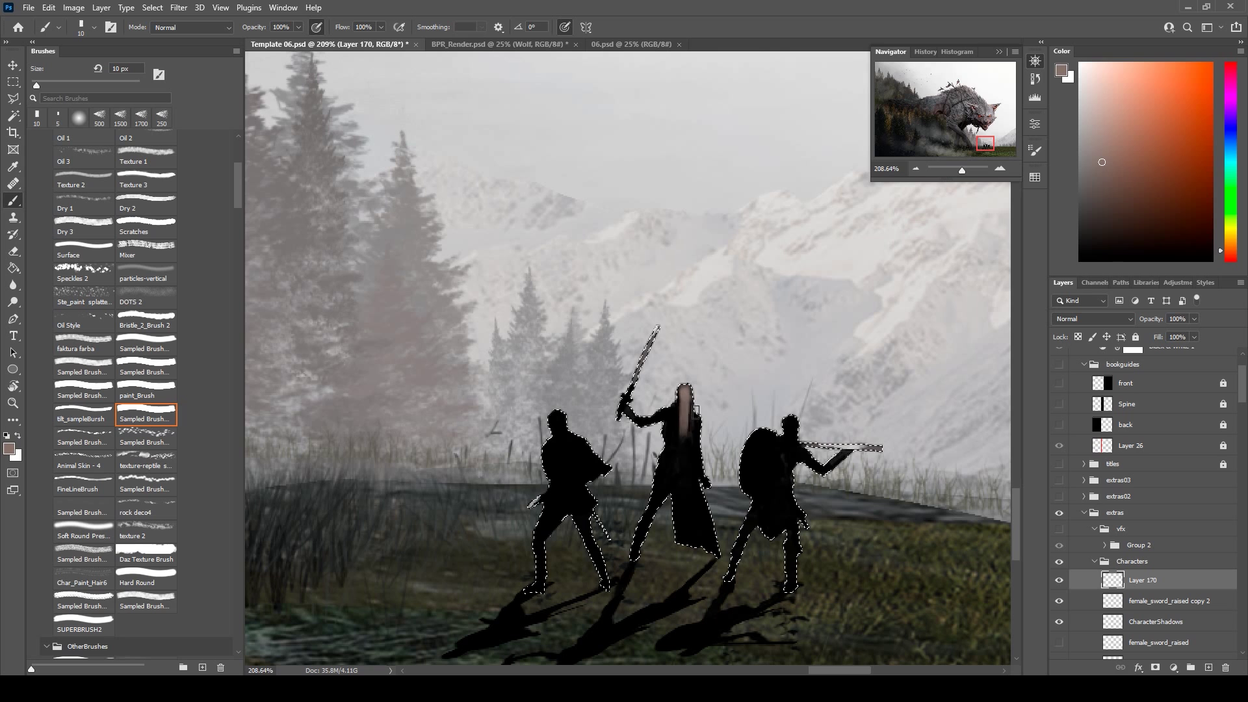
{"action": "left_click_drag", "start_coordinate": [682, 390], "coordinate": [680, 436]}
{"action": "left_click_drag", "start_coordinate": [793, 431], "coordinate": [790, 448]}
{"action": "key", "text": "d"}
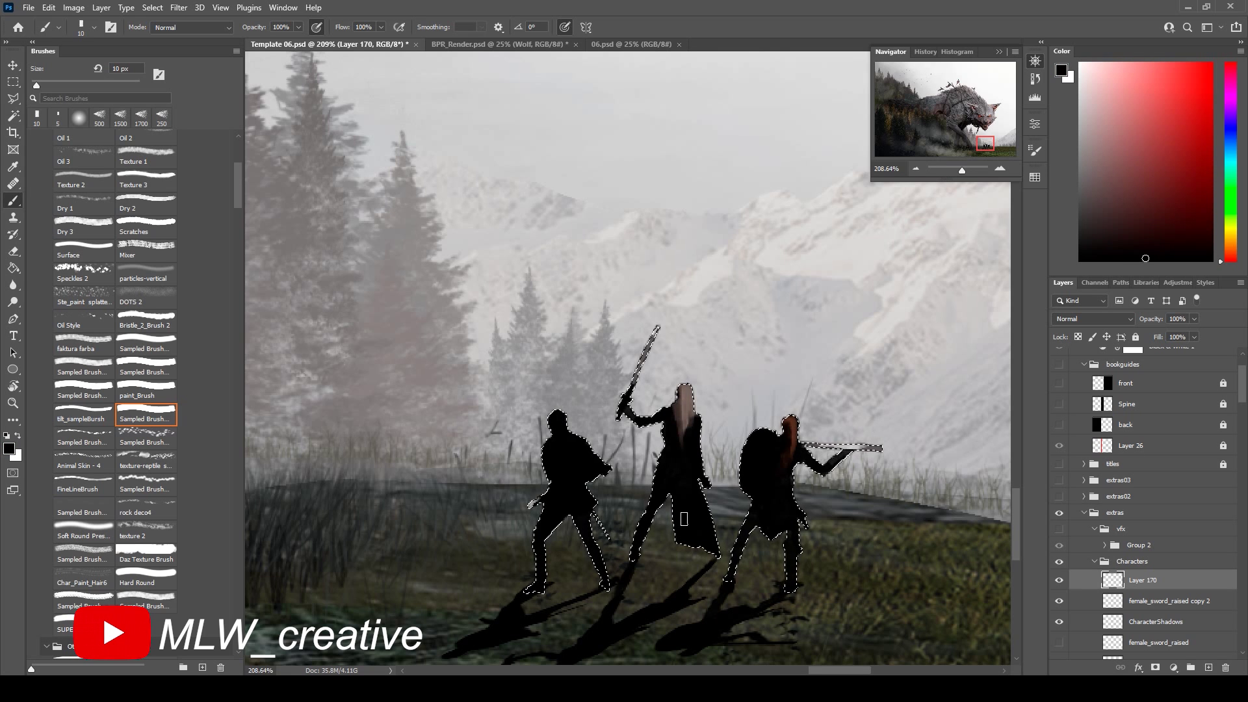
{"action": "scroll", "coordinate": [679, 663], "scroll_direction": "up", "scroll_amount": 3, "text": "alt"}
{"action": "left_click", "coordinate": [835, 345], "text": "alt"}
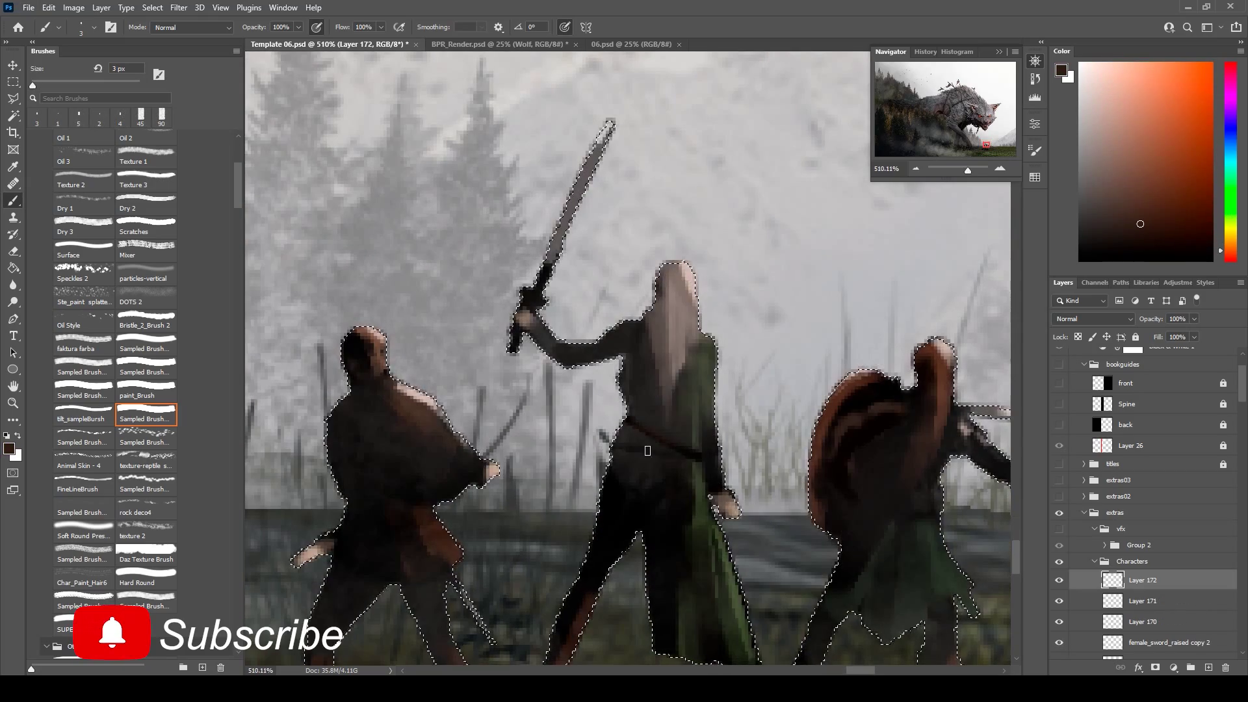
{"action": "left_click", "coordinate": [582, 501], "text": "alt"}
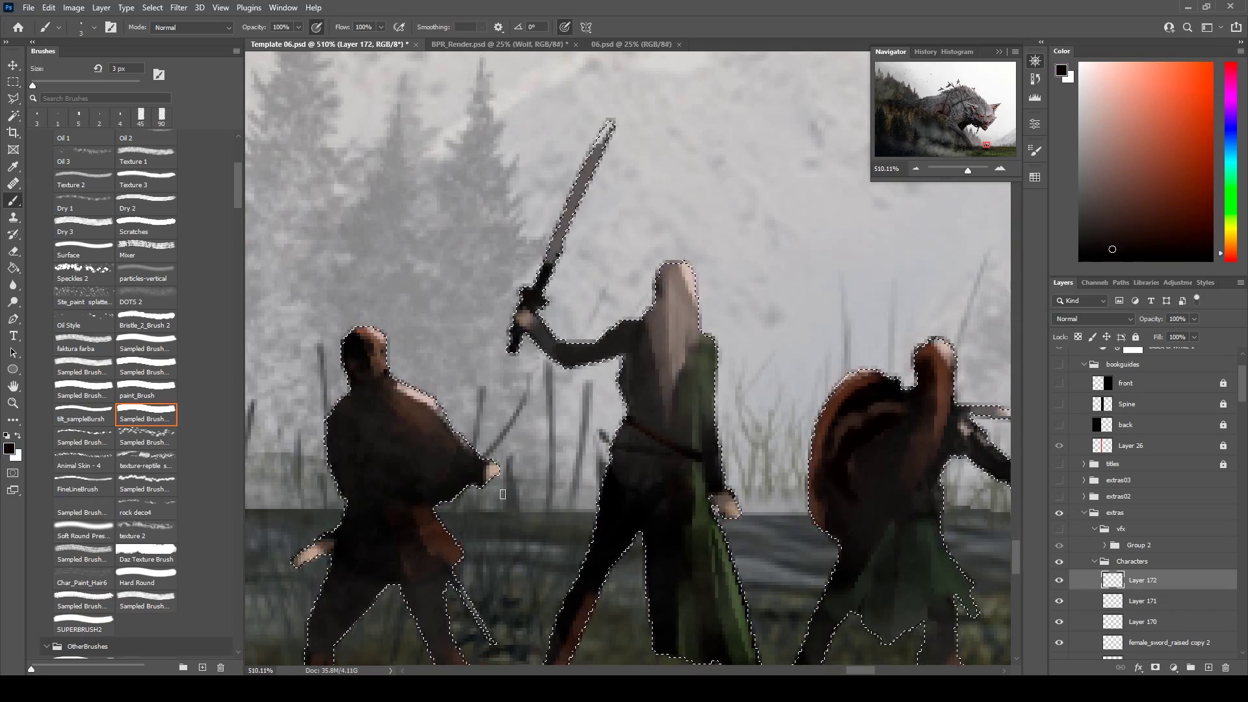
{"action": "left_click", "coordinate": [917, 526], "text": "alt"}
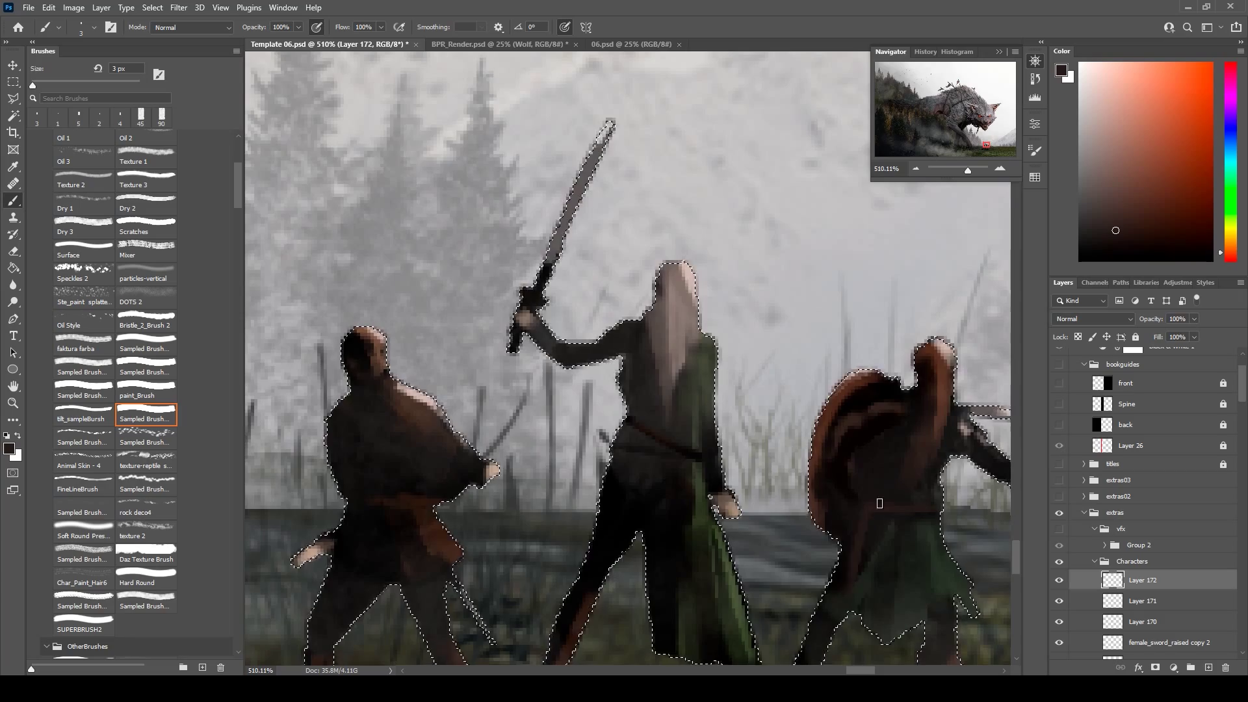
{"action": "scroll", "coordinate": [880, 503], "scroll_direction": "down", "scroll_amount": 10, "text": "alt"}
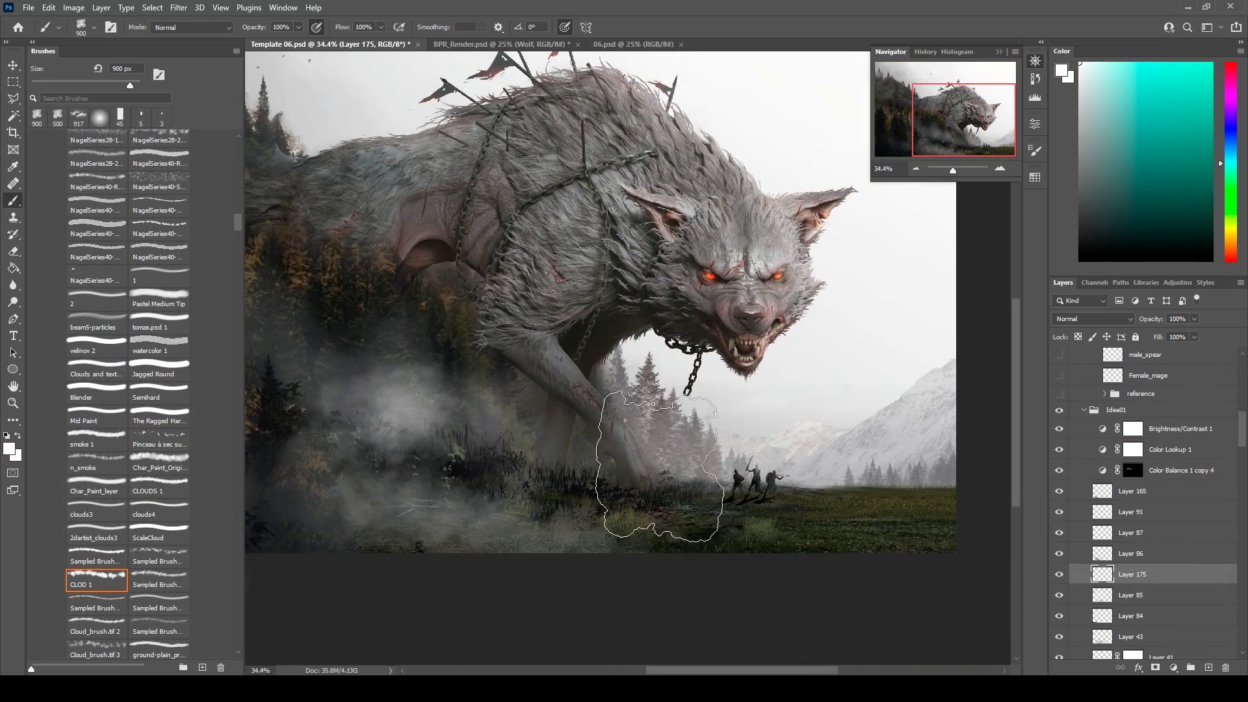
- Add a layer above Layer 165 and paint soft cloud mist on it at 79% opacity
{"action": "scroll", "coordinate": [738, 613], "scroll_direction": "down", "scroll_amount": 2, "text": "ctrl"}
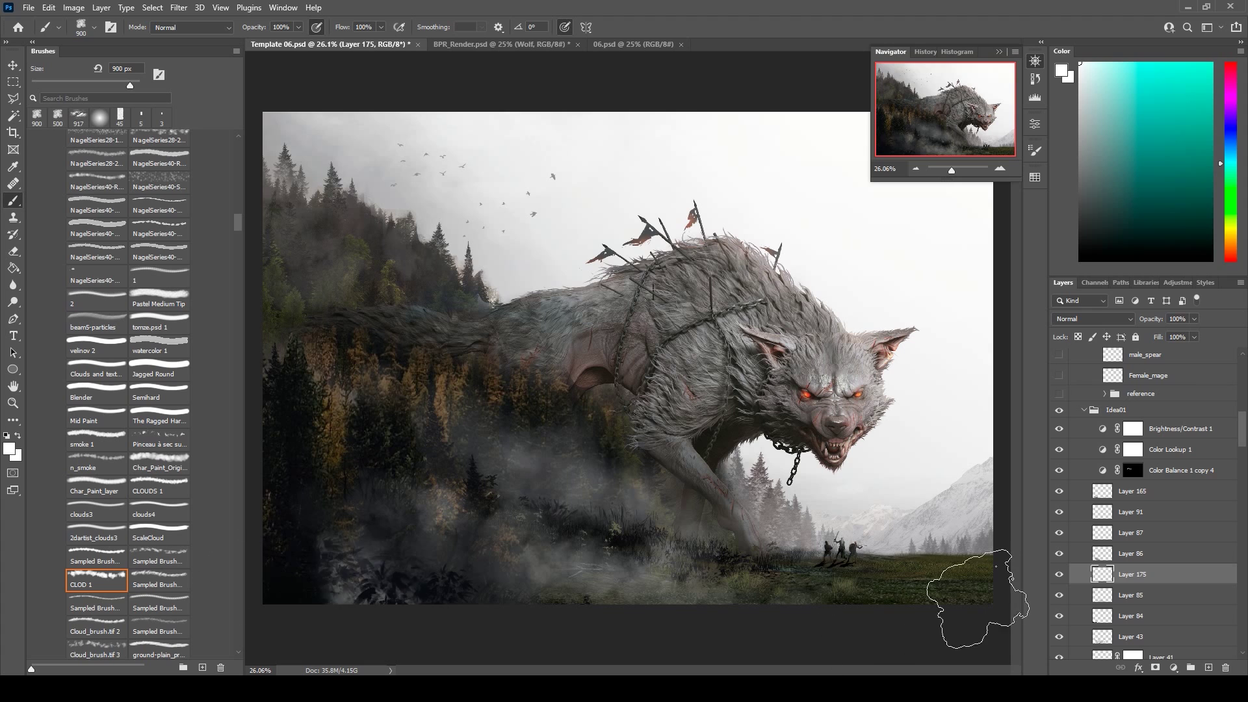
{"action": "left_click", "coordinate": [1132, 490]}
{"action": "left_click", "coordinate": [1208, 667]}
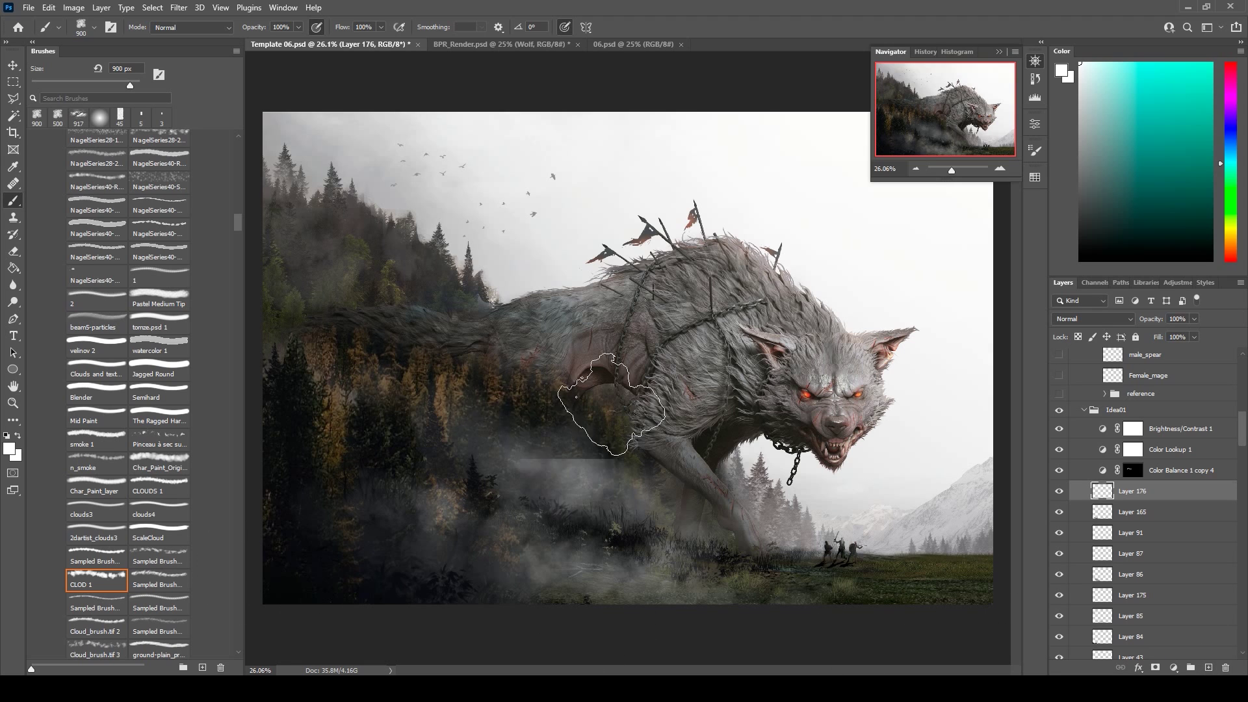
{"action": "key", "text": "ctrl+d"}
{"action": "left_click_drag", "start_coordinate": [1151, 319], "coordinate": [1059, 556]}
{"action": "left_click", "coordinate": [1059, 615]}
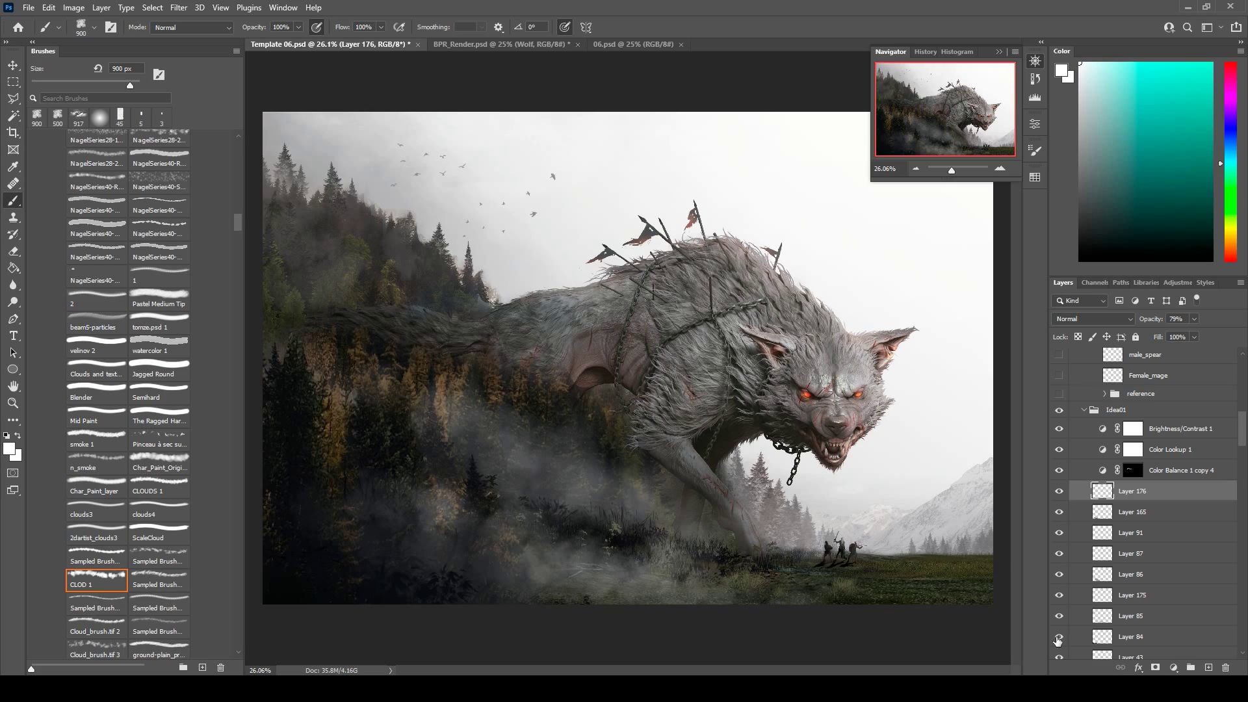
- Create a new layer inside the wolf group above the mask copy, with black and white colours
{"action": "left_click", "coordinate": [1059, 637]}
{"action": "left_click", "coordinate": [1058, 637]}
{"action": "scroll", "coordinate": [1144, 507], "scroll_direction": "down", "scroll_amount": 5}
{"action": "left_click_drag", "start_coordinate": [1154, 553], "coordinate": [1196, 669]}
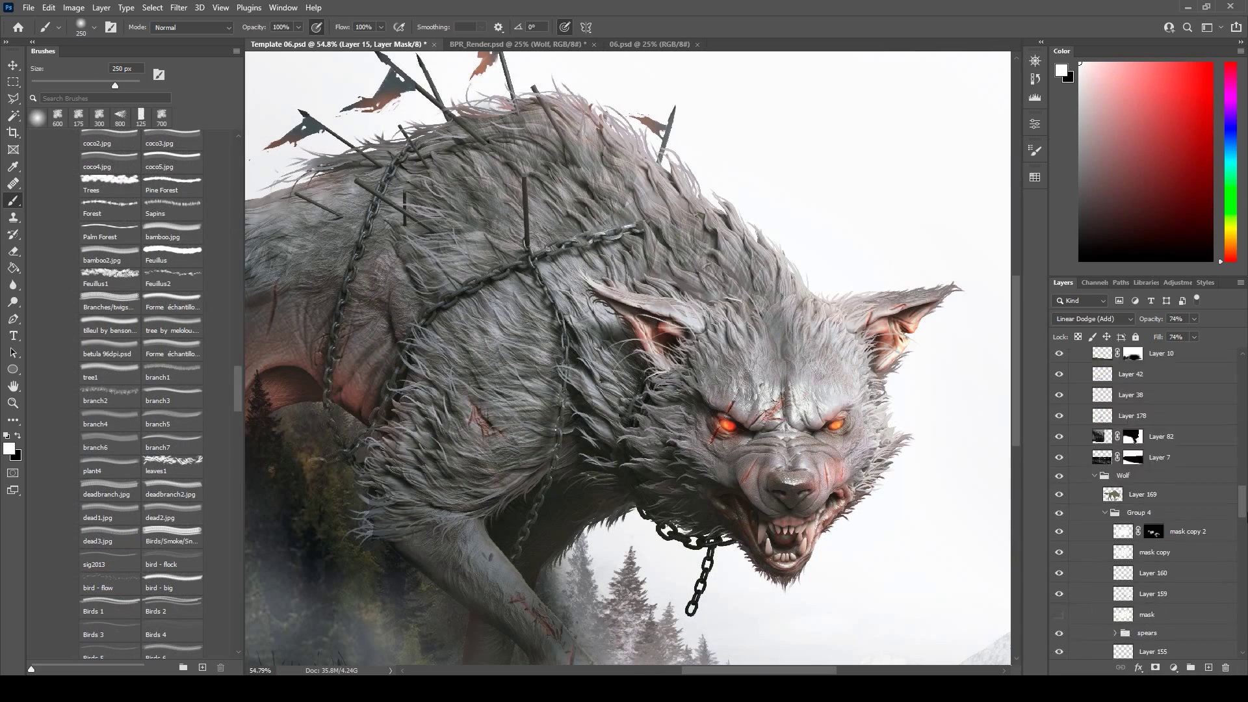
{"action": "key", "text": "ctrl+shift+alt+n"}
{"action": "key", "text": "x"}
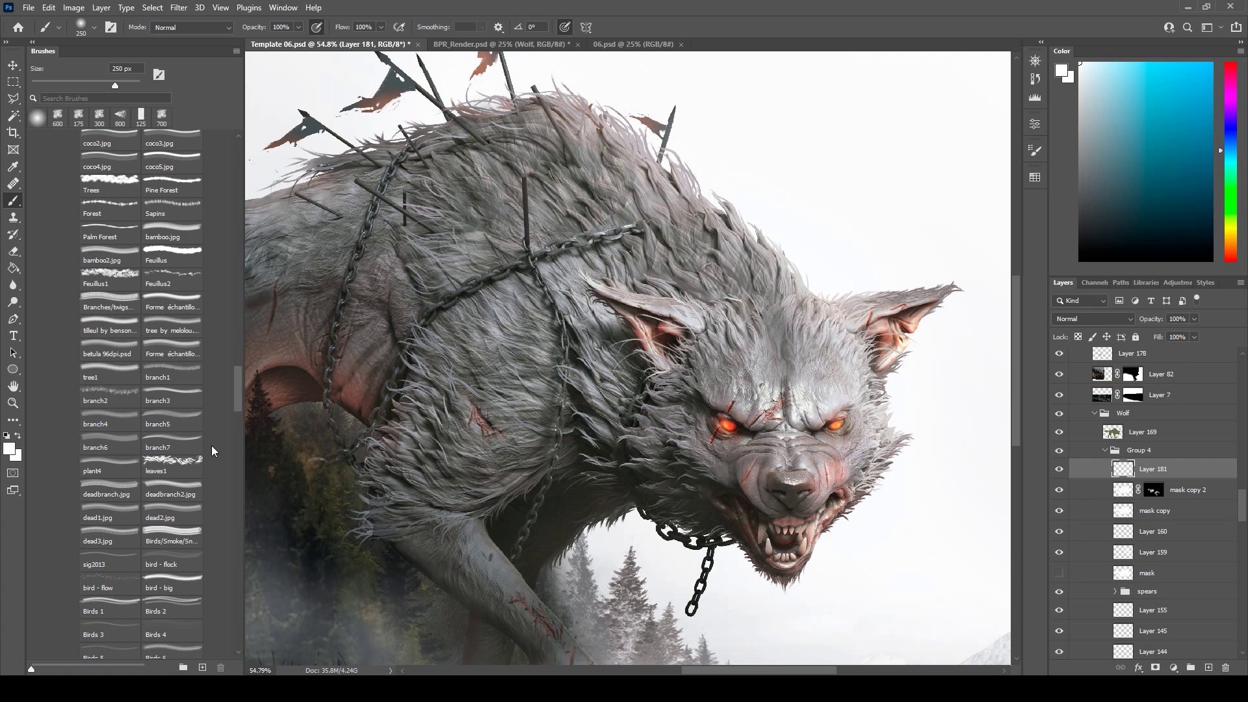
- Paint longer fangs with a 20 px texture brush, then trim them with a 90 px eraser
{"action": "scroll", "coordinate": [213, 451], "scroll_direction": "up", "scroll_amount": 10}
{"action": "scroll", "coordinate": [212, 451], "scroll_direction": "up", "scroll_amount": 5}
{"action": "left_click", "coordinate": [147, 368]}
{"action": "scroll", "coordinate": [747, 395], "scroll_direction": "up", "scroll_amount": 2, "text": "alt"}
{"action": "left_click_drag", "start_coordinate": [748, 395], "coordinate": [752, 315]}
{"action": "key", "text": "bracketleft"}
{"action": "key", "text": "bracketleft"}
{"action": "key", "text": "bracketleft"}
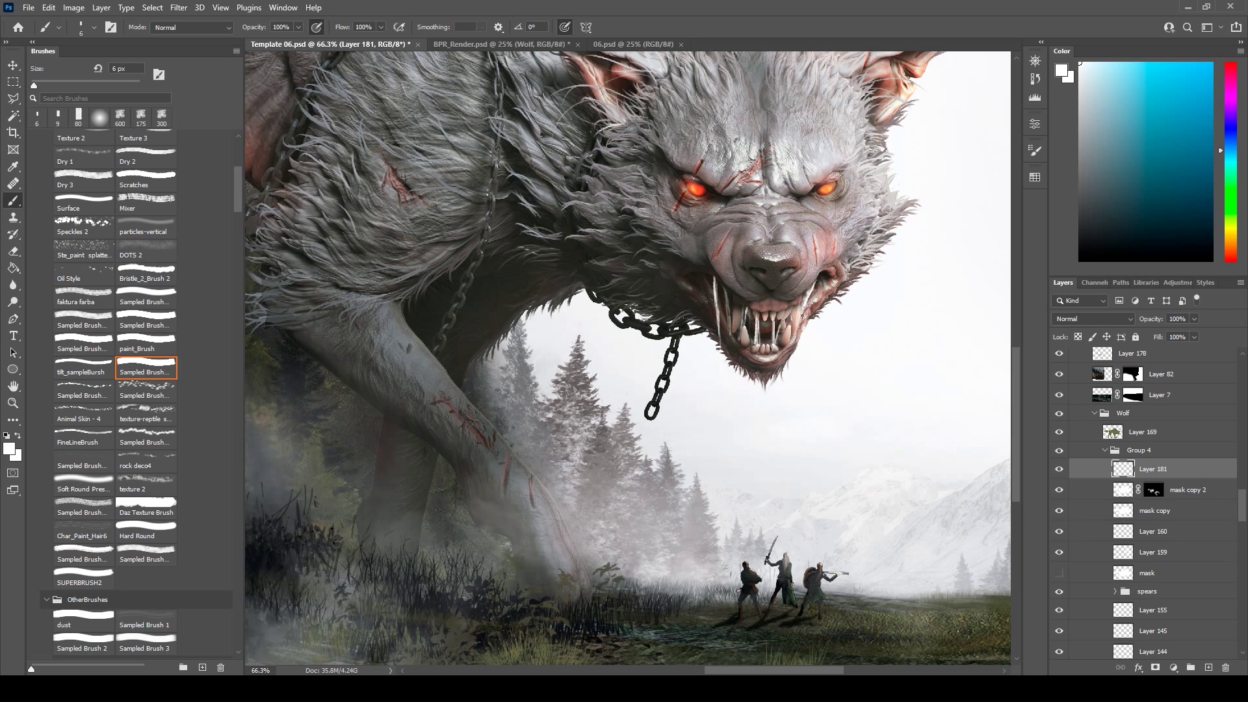
{"action": "key", "text": "e"}
{"action": "key", "text": "bracketleft"}
{"action": "key", "text": "bracketleft"}
{"action": "key", "text": "bracketleft"}
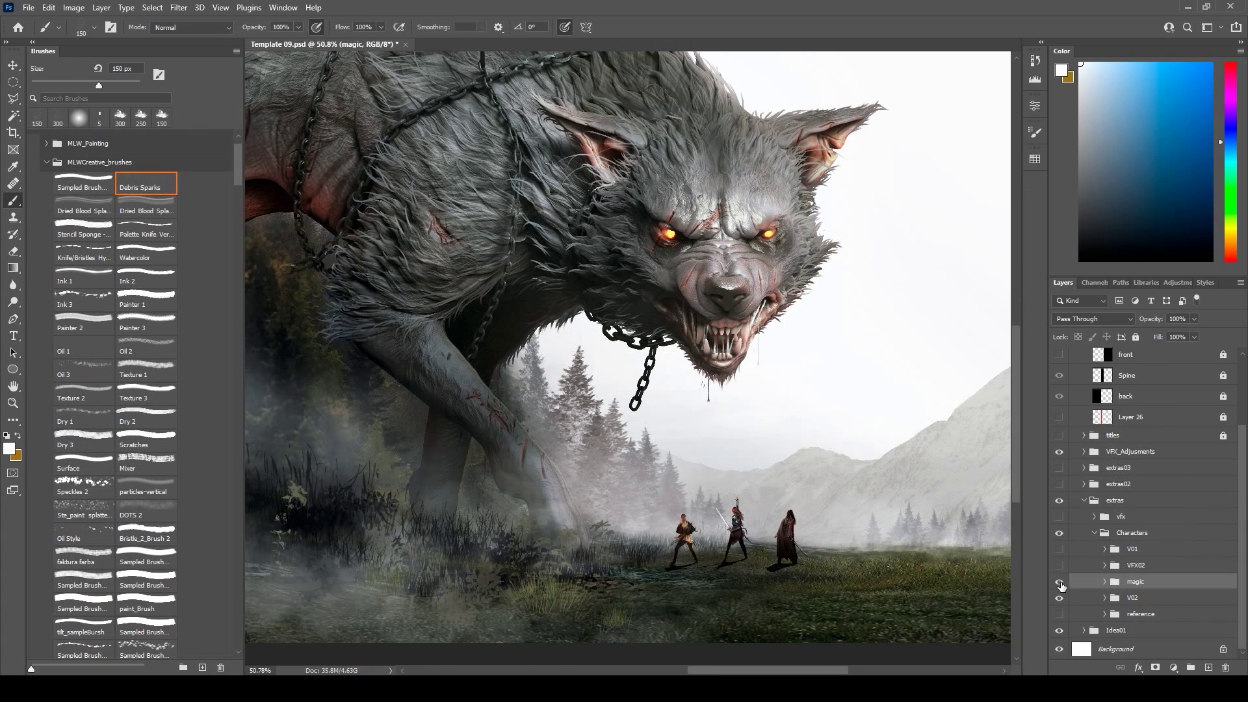
- Turn on glow Layers 198–206 and the Ellipse layers, then fit the whole image on screen
{"action": "left_click", "coordinate": [1104, 581]}
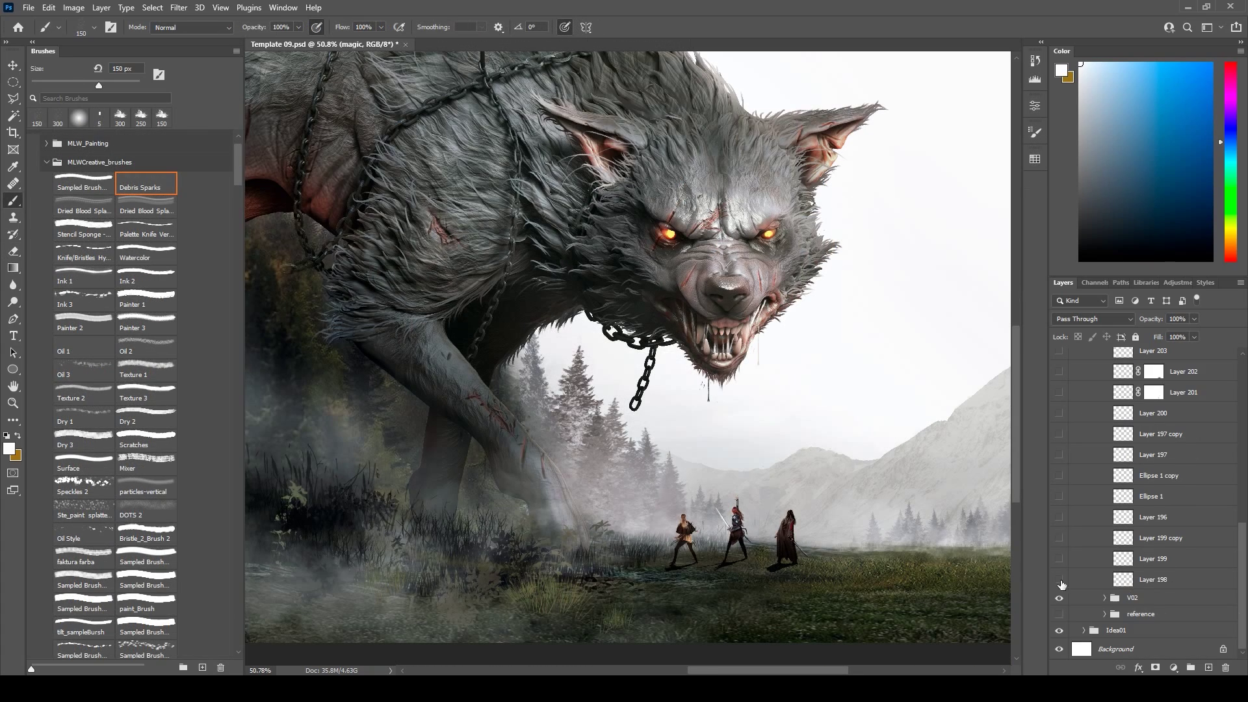
{"action": "left_click_drag", "start_coordinate": [1060, 580], "coordinate": [1061, 541]}
{"action": "left_click_drag", "start_coordinate": [1060, 496], "coordinate": [1061, 483]}
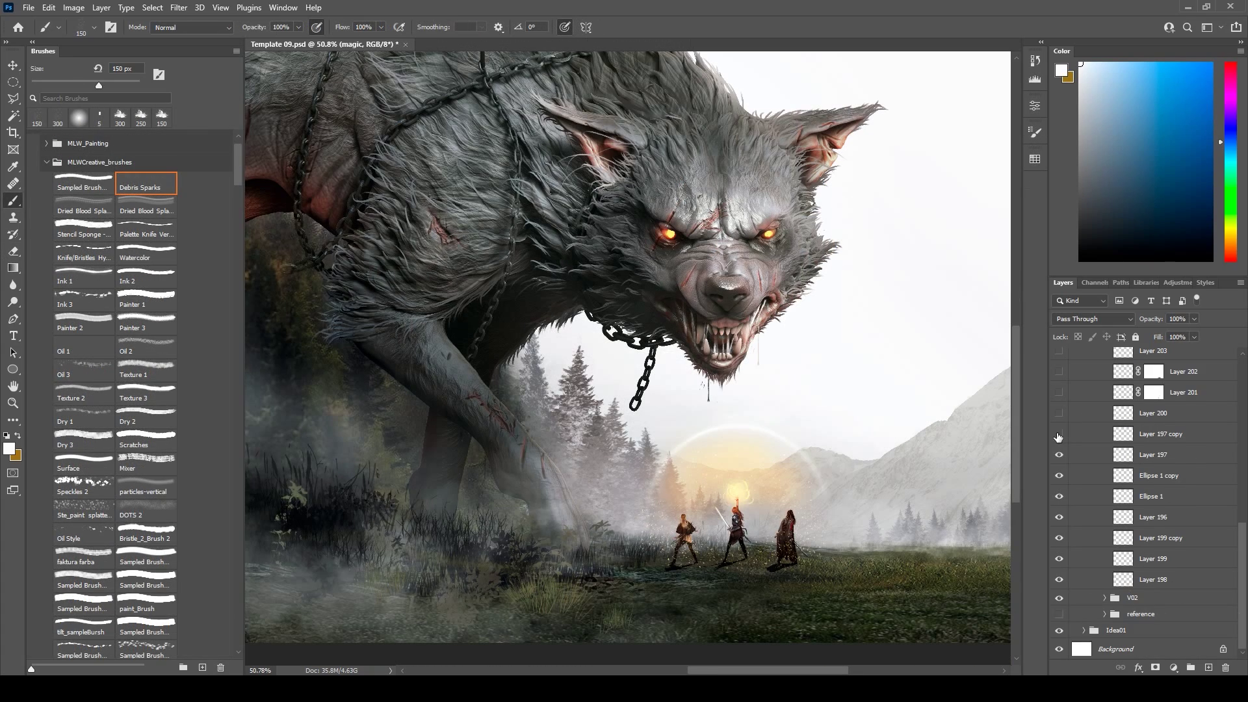
{"action": "scroll", "coordinate": [1059, 455], "scroll_direction": "up", "scroll_amount": 3}
{"action": "left_click", "coordinate": [1058, 479]}
{"action": "left_click_drag", "start_coordinate": [1062, 437], "coordinate": [1059, 355]}
{"action": "scroll", "coordinate": [1079, 450], "scroll_direction": "up", "scroll_amount": 4}
{"action": "scroll", "coordinate": [1066, 442], "scroll_direction": "up", "scroll_amount": 2}
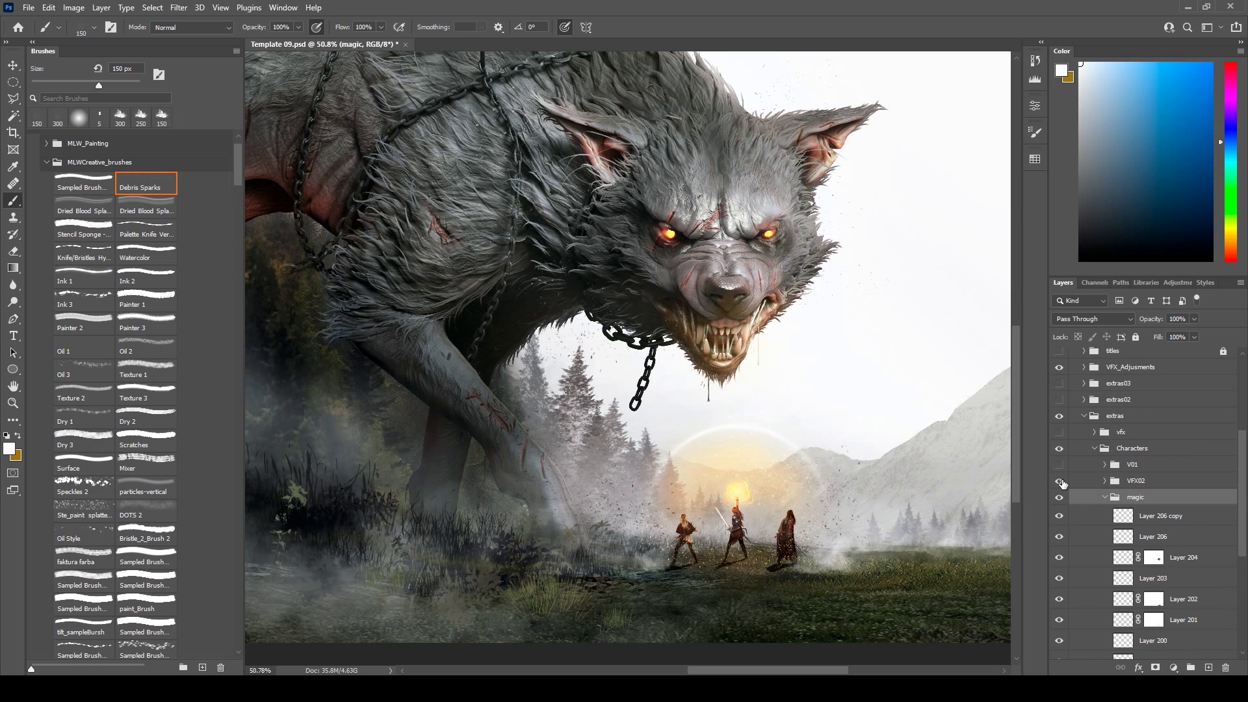
{"action": "key", "text": "ctrl+0"}
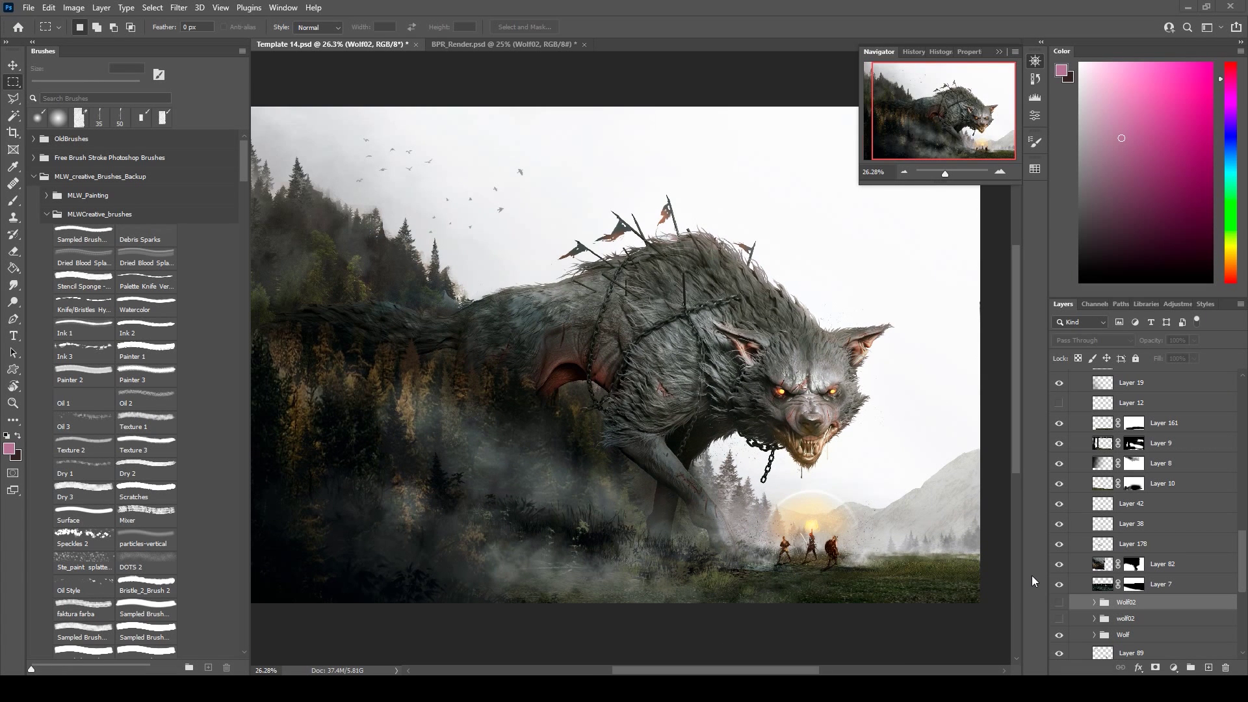
- Show and expand the Wolf02 group, and lighten its Layer 0 by +10
{"action": "left_click", "coordinate": [1060, 618]}
{"action": "left_click", "coordinate": [1094, 618]}
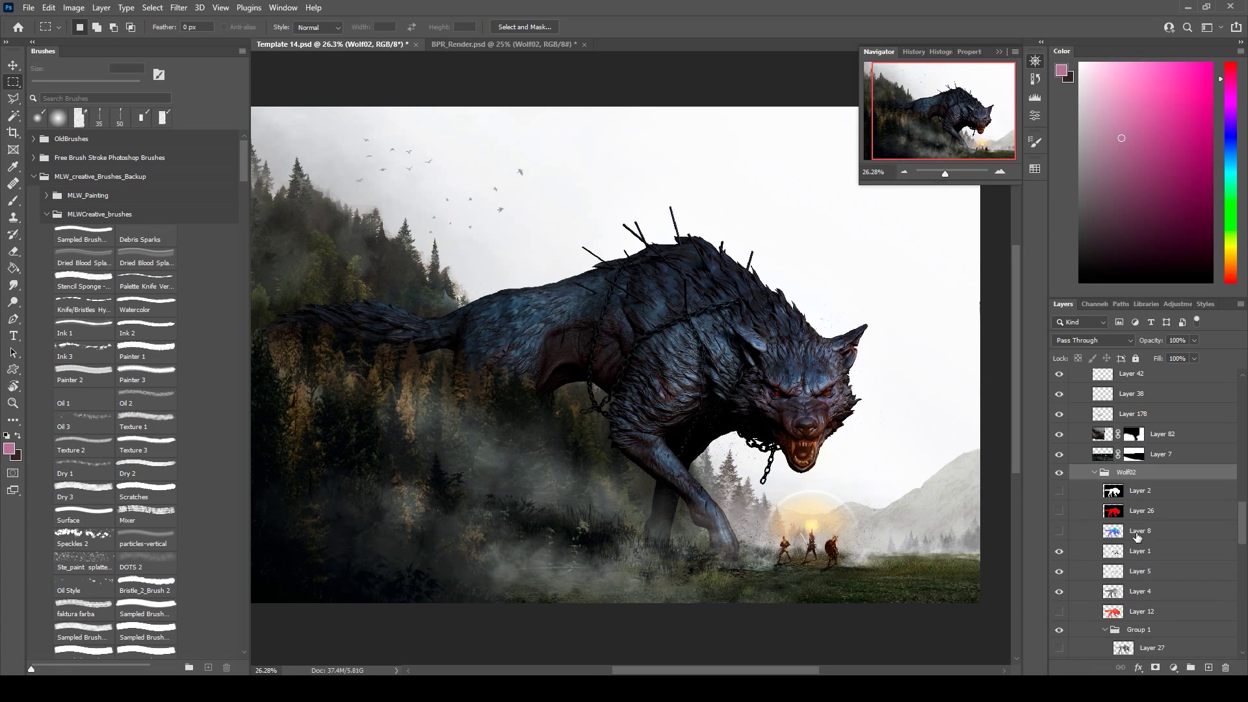
{"action": "scroll", "coordinate": [1128, 511], "scroll_direction": "down", "scroll_amount": 2}
{"action": "left_click", "coordinate": [1140, 628]}
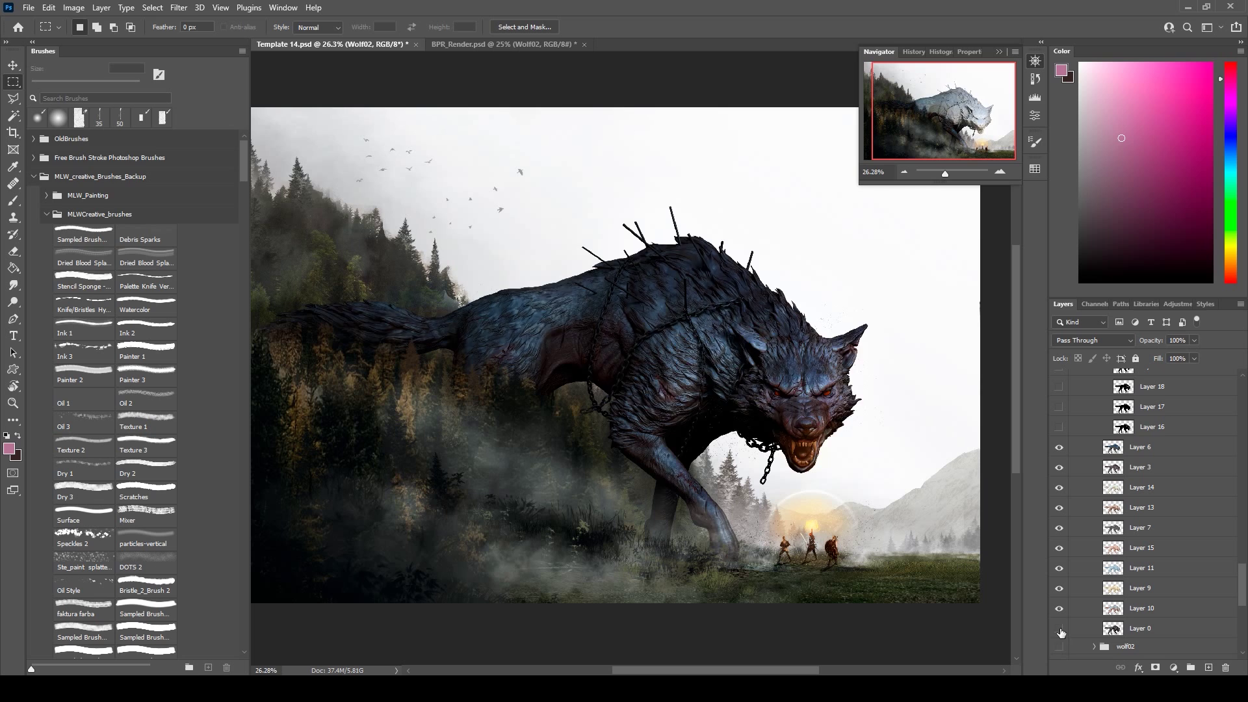
{"action": "left_click", "coordinate": [73, 7]}
{"action": "left_click", "coordinate": [273, 113]}
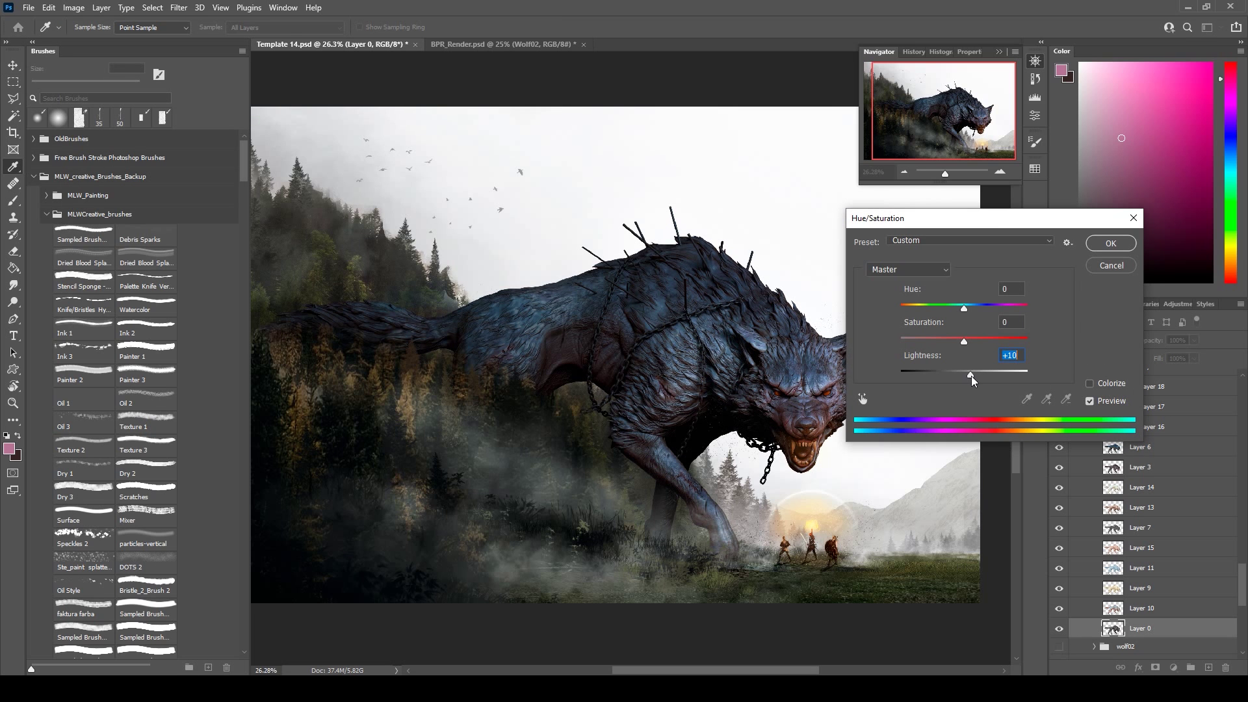
{"action": "key", "text": "Return"}
- Desaturate Layer 6 to -41, and give Layer 3 88% opacity and +10 lightness
{"action": "left_click", "coordinate": [1141, 447]}
{"action": "left_click", "coordinate": [74, 7]}
{"action": "left_click", "coordinate": [275, 109]}
{"action": "left_click_drag", "start_coordinate": [964, 341], "coordinate": [939, 343]}
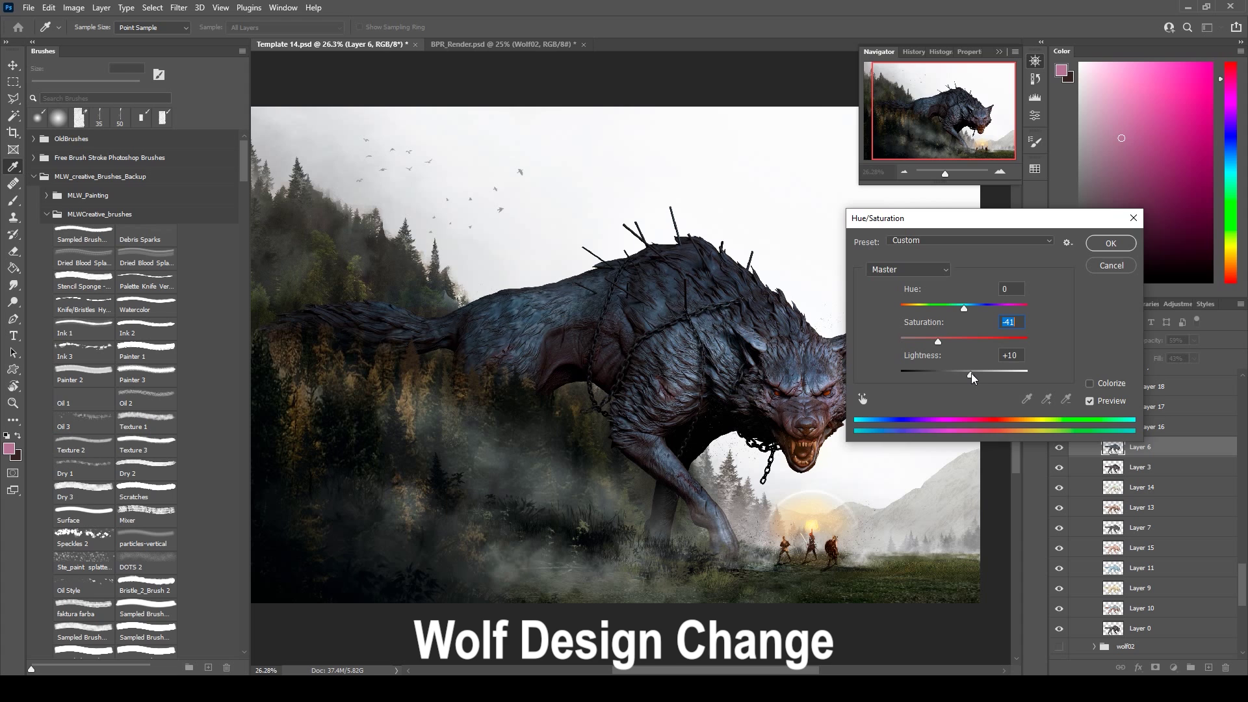
{"action": "key", "text": "Return"}
{"action": "key", "text": "alt+bracketleft"}
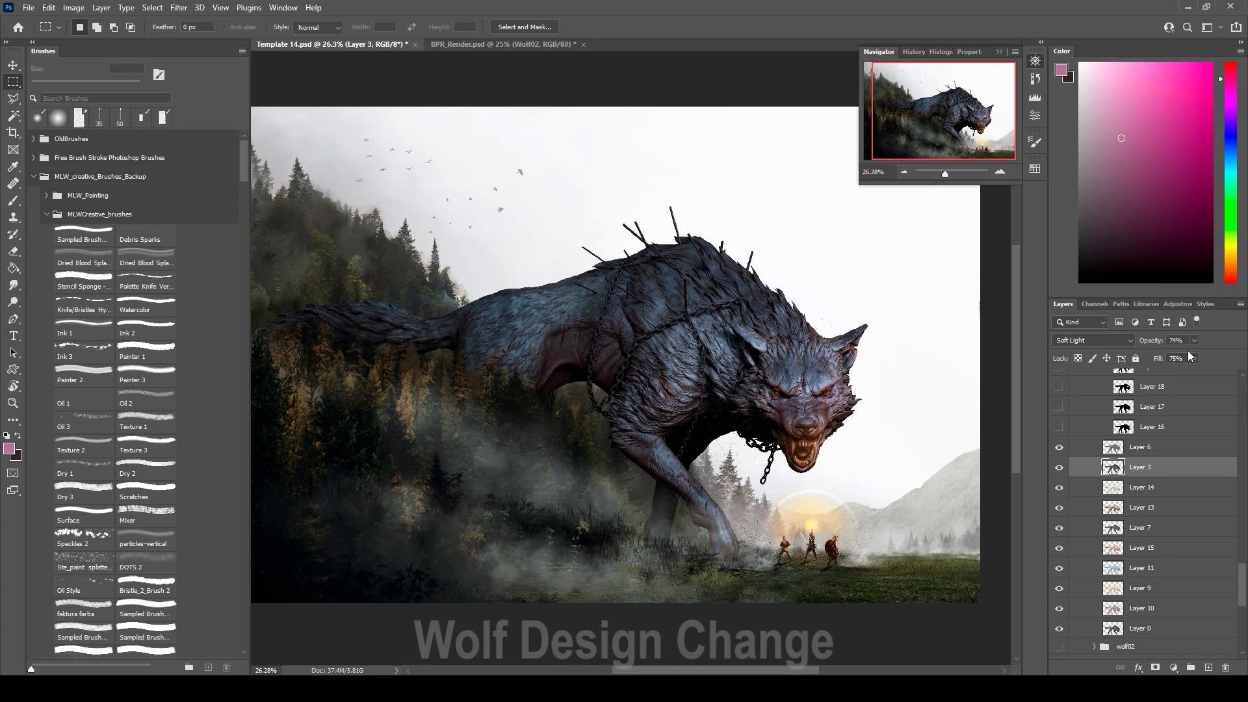
{"action": "left_click_drag", "start_coordinate": [1194, 340], "coordinate": [1210, 347]}
{"action": "key", "text": "ctrl+u"}
{"action": "left_click_drag", "start_coordinate": [964, 374], "coordinate": [971, 377]}
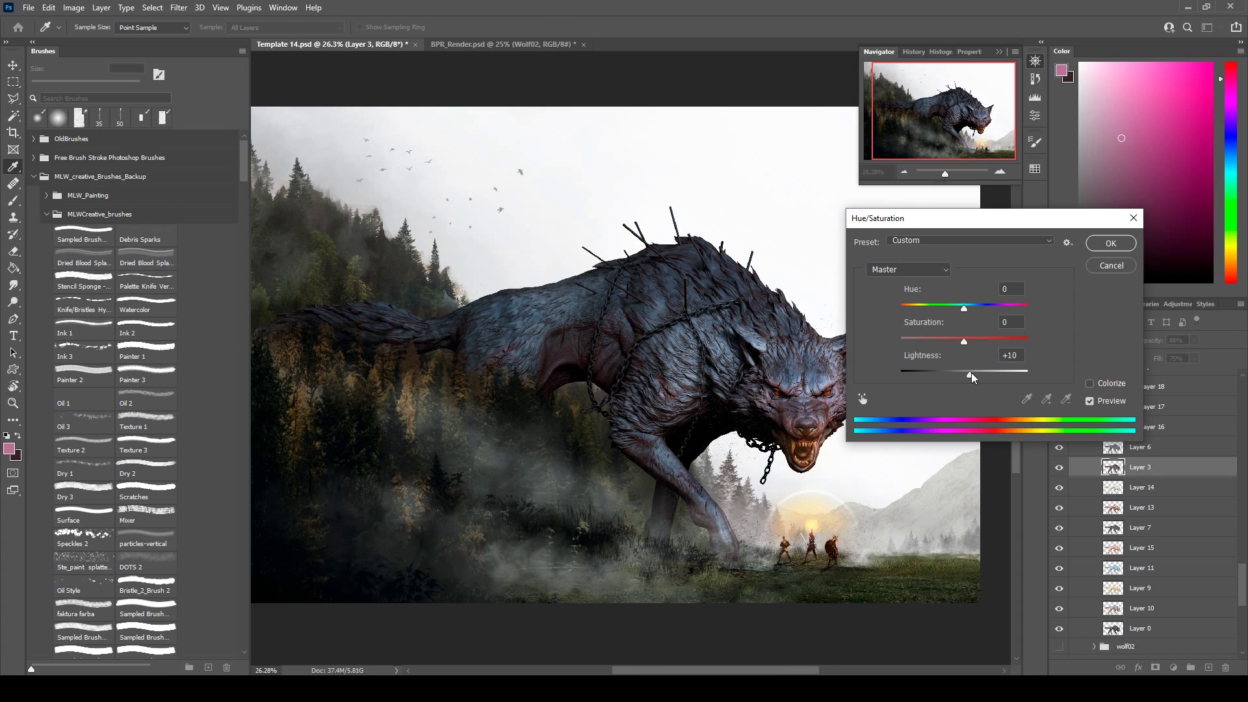
{"action": "key", "text": "Return"}
- Adjust Layer 15's fill and apply a Hue/Saturation change to Layer 10
{"action": "key", "text": "alt+bracketleft"}
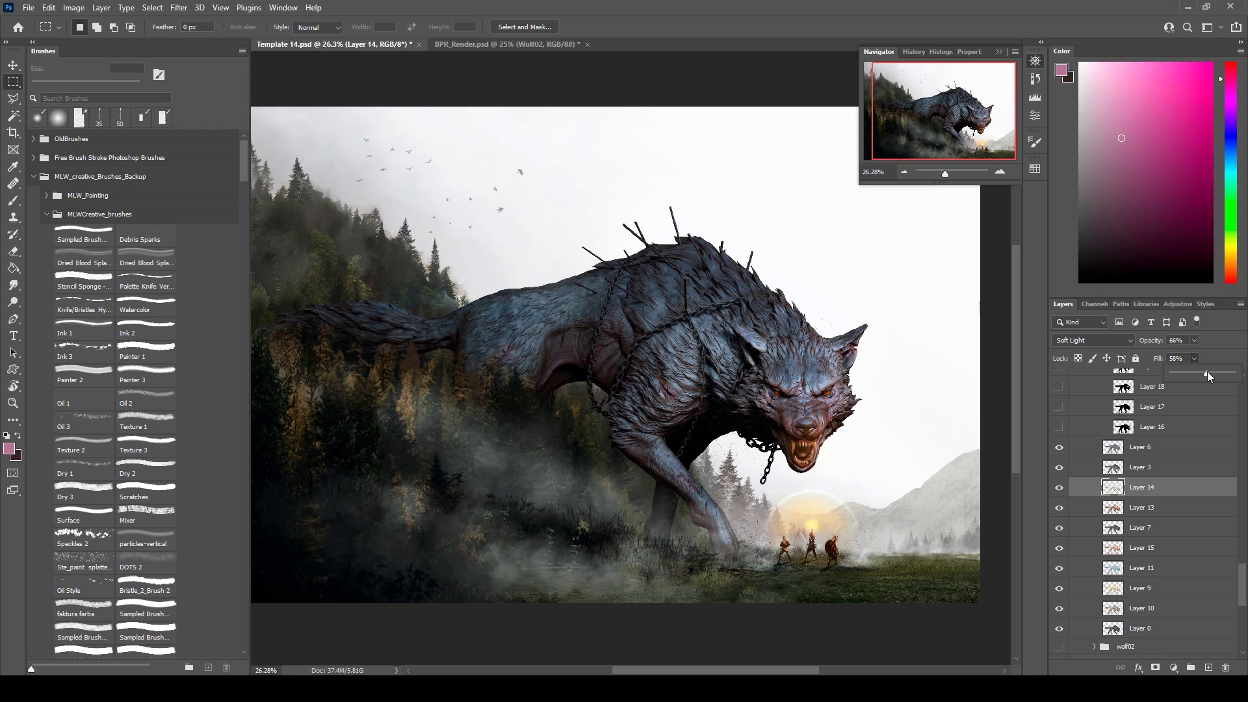
{"action": "key", "text": "alt+bracketleft"}
{"action": "key", "text": "alt+bracketleft"}
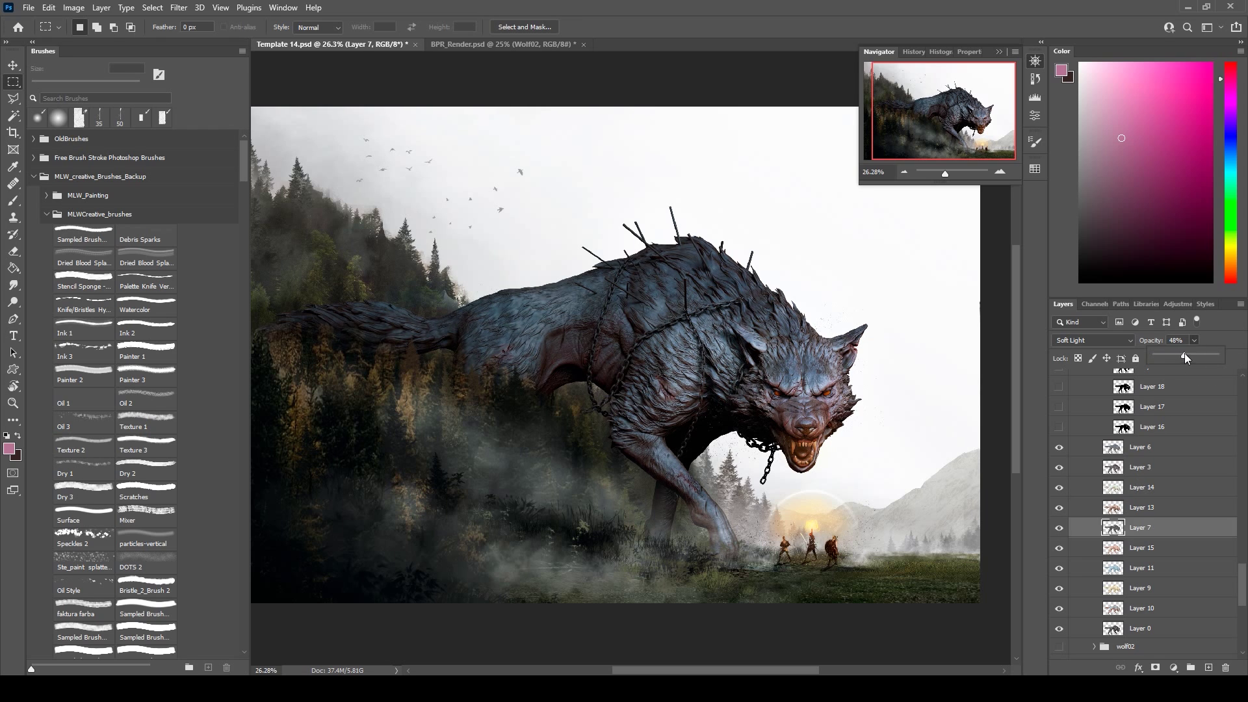
{"action": "key", "text": "alt+bracketleft"}
{"action": "left_click", "coordinate": [1194, 358]}
{"action": "key", "text": "alt+bracketleft"}
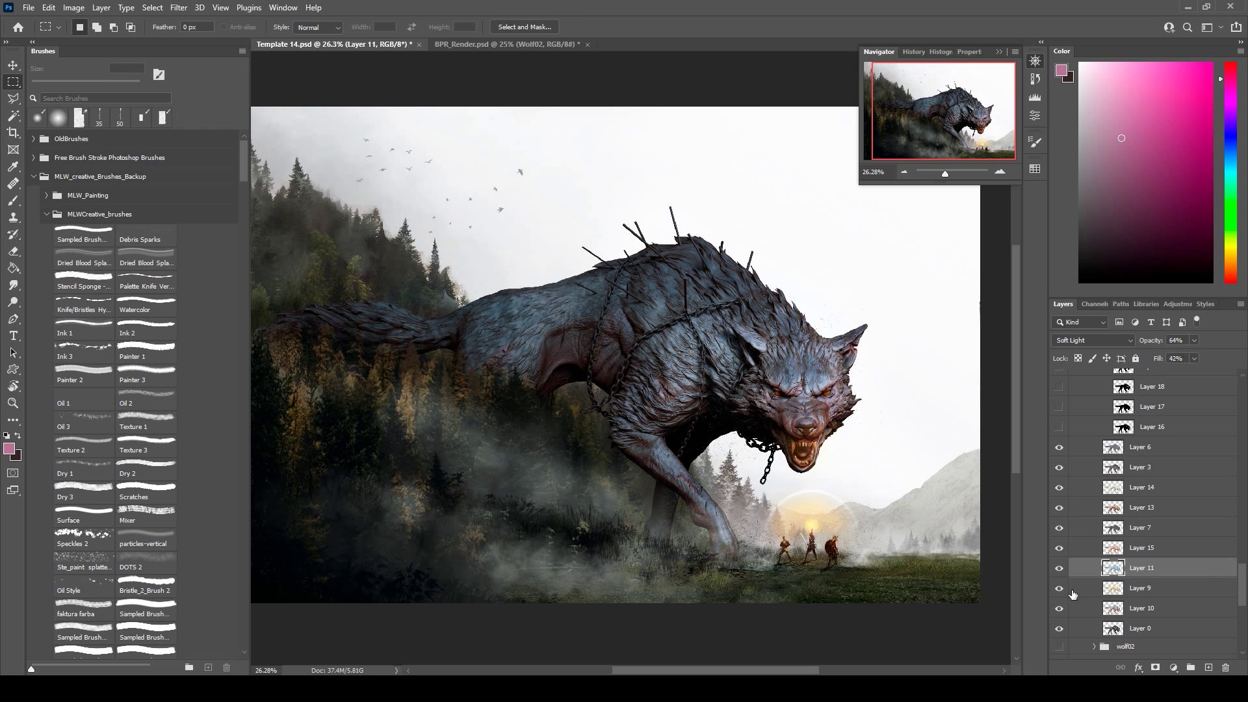
{"action": "key", "text": "alt+bracketleft"}
{"action": "key", "text": "alt+bracketleft"}
{"action": "key", "text": "ctrl+u"}
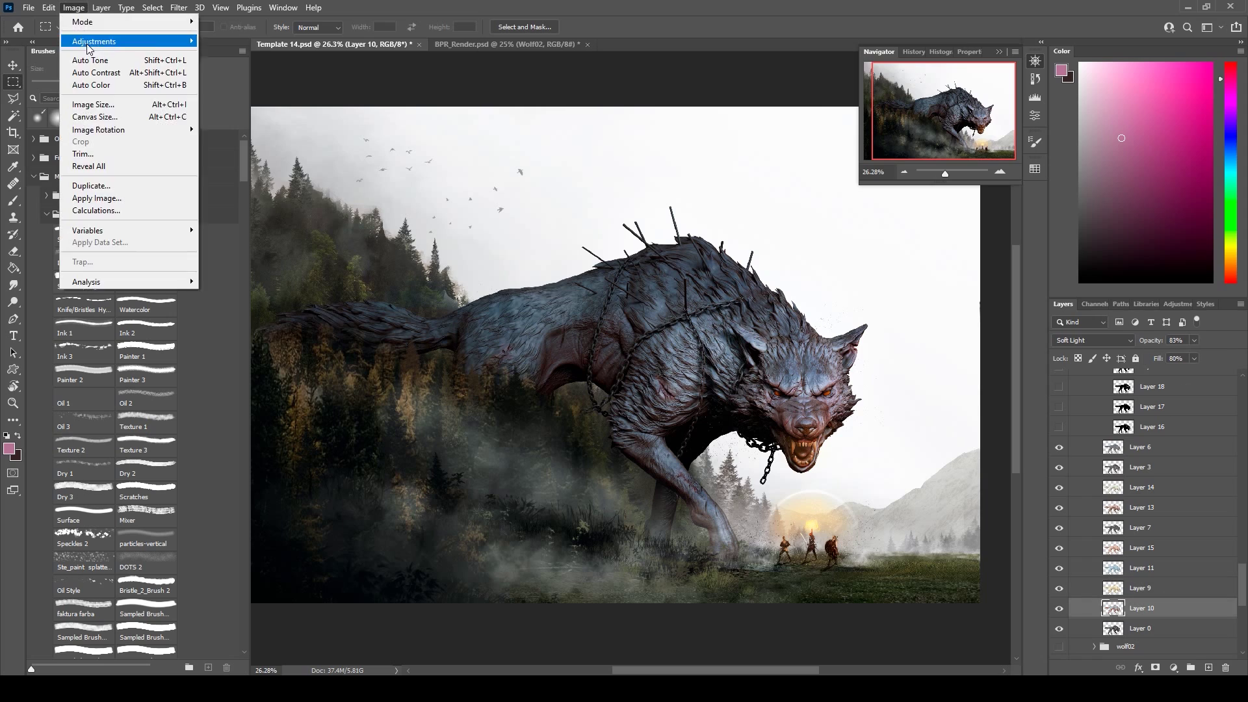
{"action": "key", "text": "Return"}
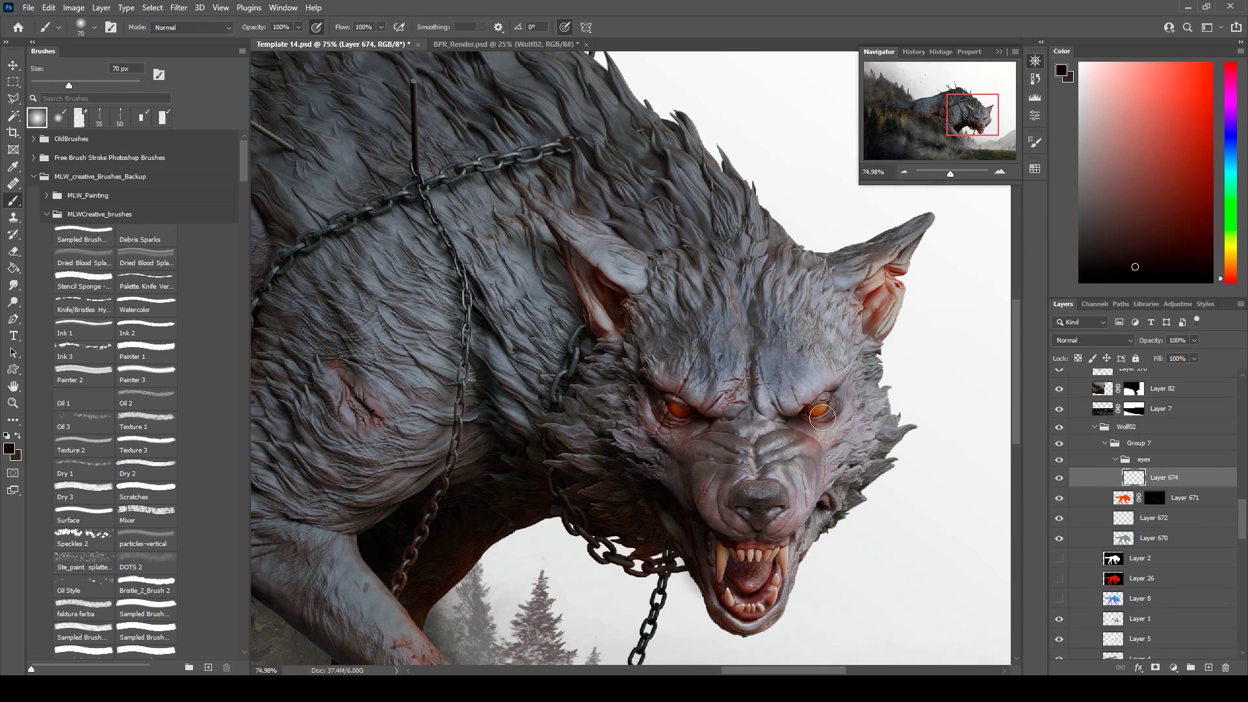
- Add a new eye-glow layer and sample orange and yellow-orange from the glowing eye
{"action": "key", "text": "bracketright"}
{"action": "key", "text": "bracketright"}
{"action": "key", "text": "bracketright"}
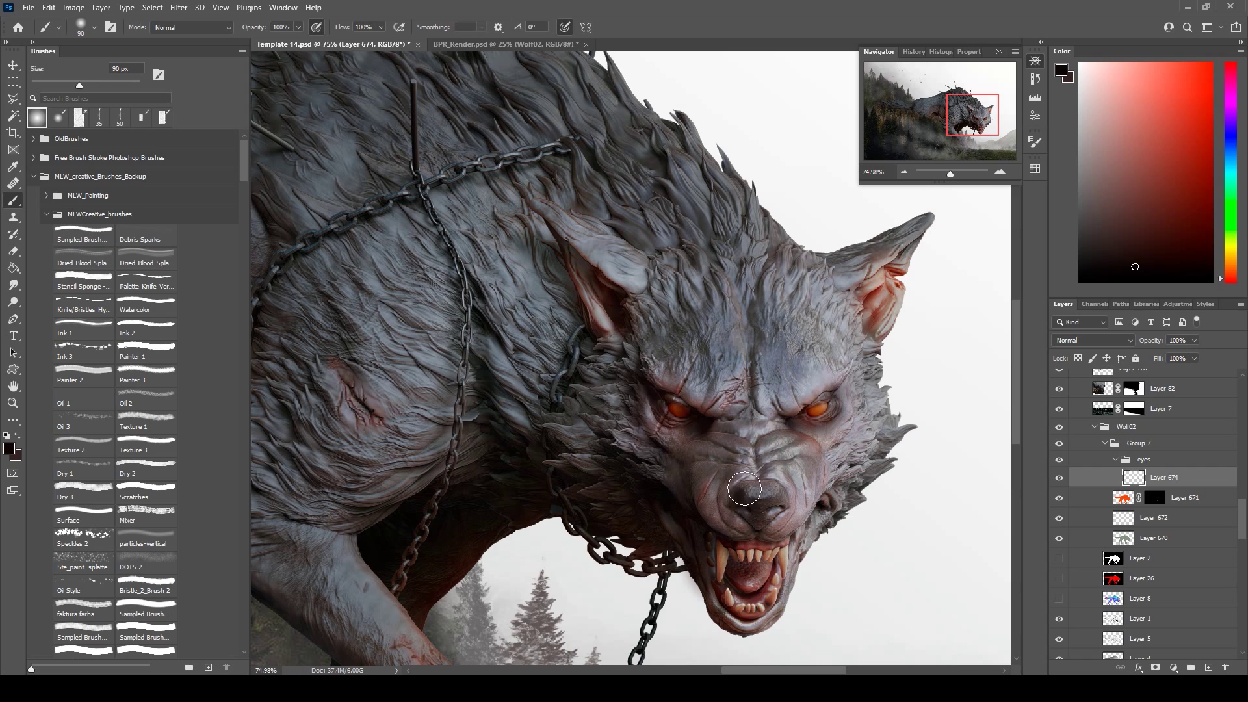
{"action": "left_click", "coordinate": [1209, 668]}
{"action": "left_click", "coordinate": [680, 409], "text": "alt"}
{"action": "scroll", "coordinate": [760, 416], "scroll_direction": "up", "scroll_amount": 4, "text": "alt"}
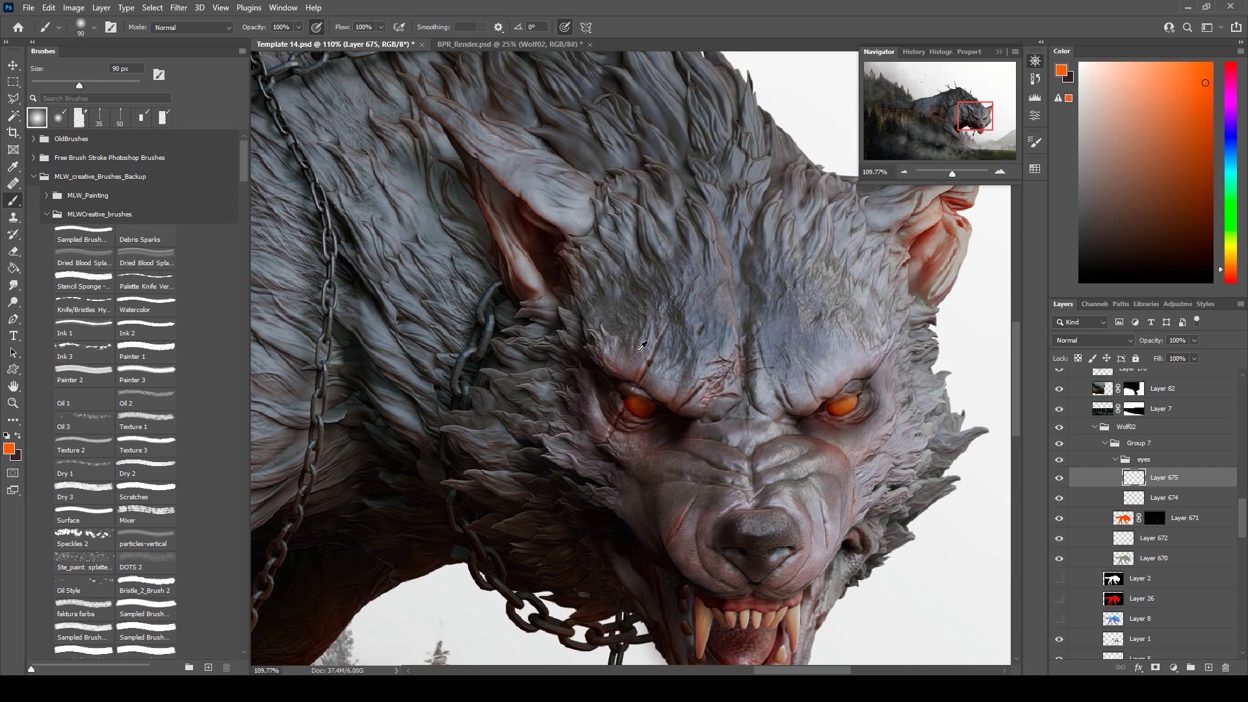
{"action": "scroll", "coordinate": [838, 409], "scroll_direction": "down", "scroll_amount": 5, "text": "alt"}
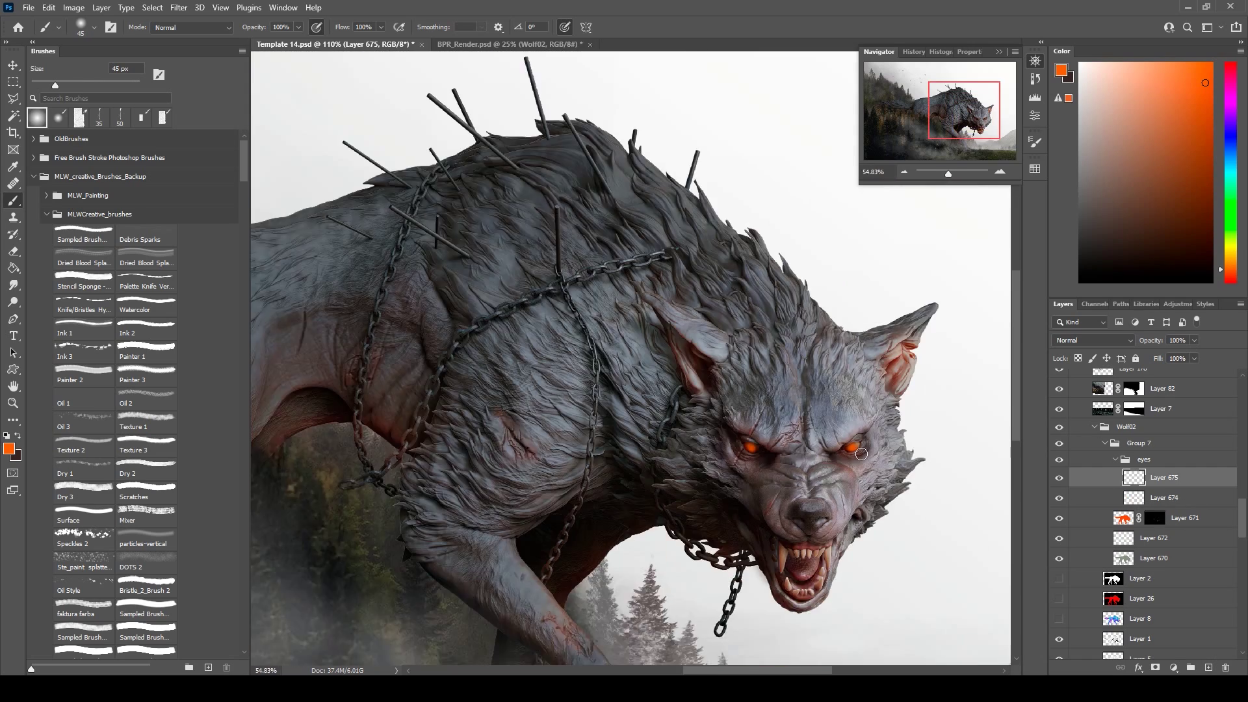
{"action": "scroll", "coordinate": [645, 413], "scroll_direction": "up", "scroll_amount": 5, "text": "alt"}
{"action": "left_click", "coordinate": [645, 412], "text": "alt"}
- On another glow layer, dab bright highlights onto the eyes with a flat sampled brush
{"action": "left_click", "coordinate": [1208, 667]}
{"action": "left_click", "coordinate": [164, 117]}
{"action": "scroll", "coordinate": [182, 592], "scroll_direction": "down", "scroll_amount": 1}
{"action": "left_click", "coordinate": [83, 636]}
{"action": "left_click", "coordinate": [643, 413]}
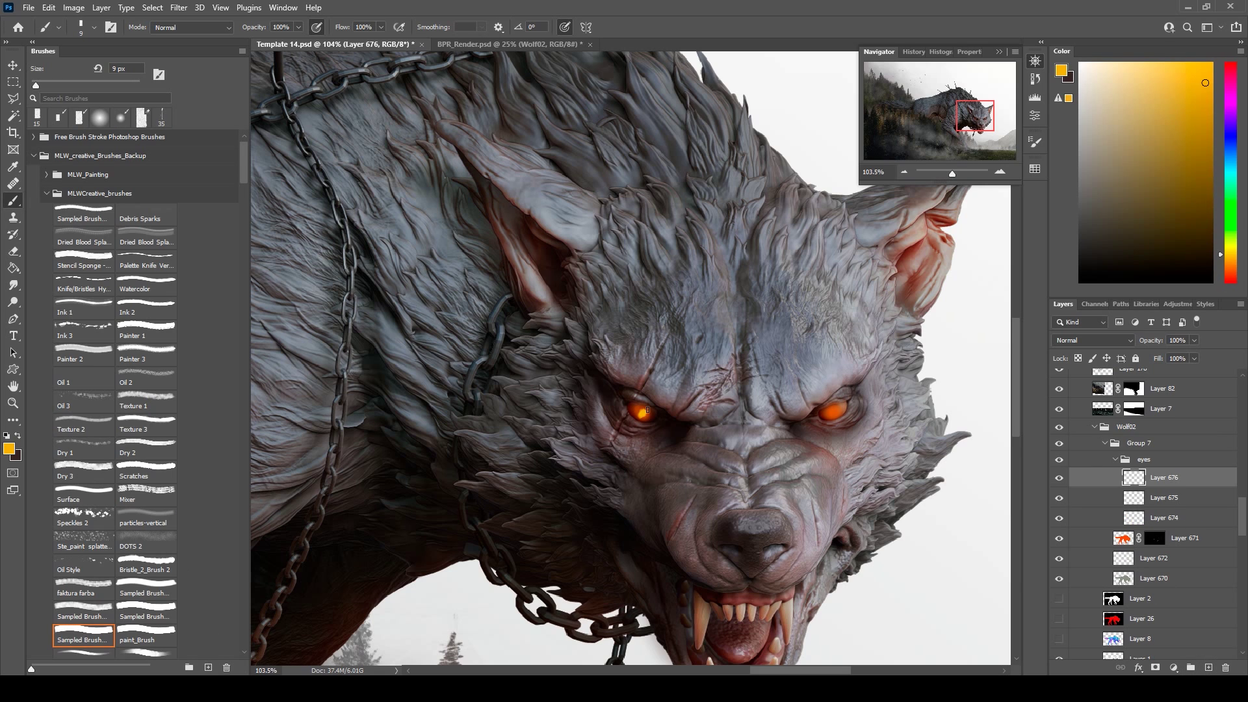
{"action": "left_click", "coordinate": [646, 412]}
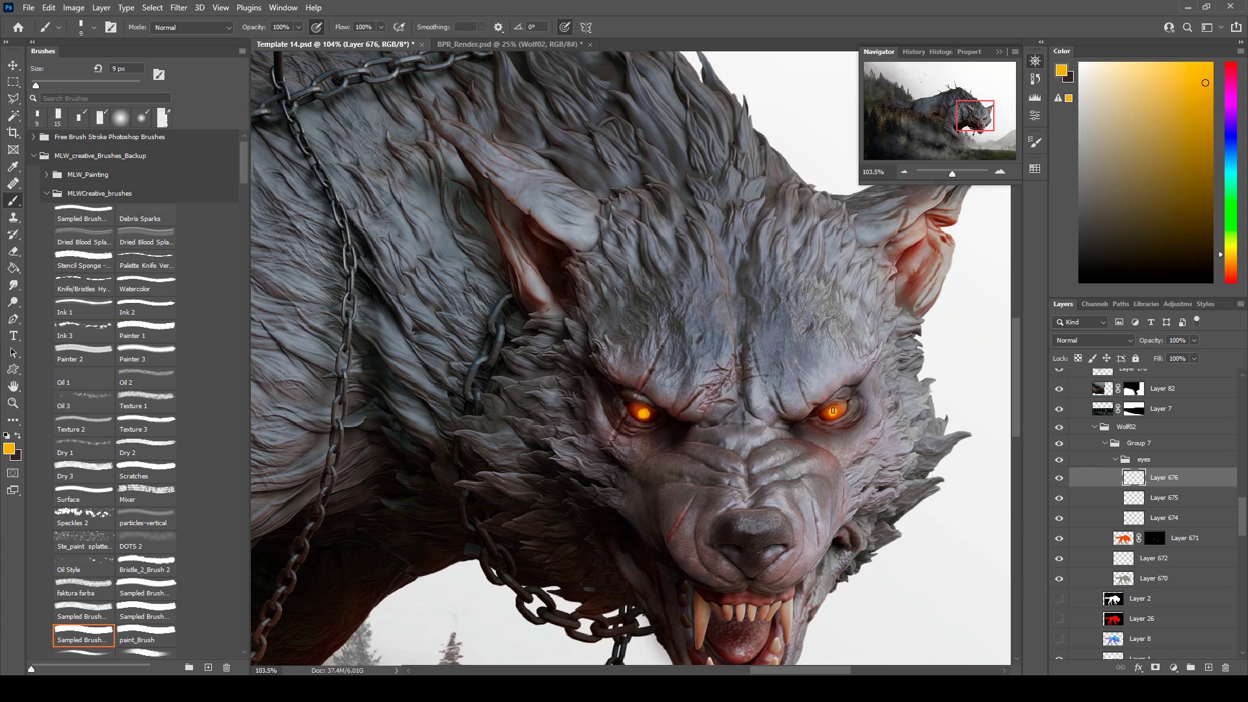
- Set glow Layer 676 to Linear Dodge (Add) at 85% opacity
{"action": "scroll", "coordinate": [838, 409], "scroll_direction": "down", "scroll_amount": 2, "text": "alt"}
{"action": "scroll", "coordinate": [837, 409], "scroll_direction": "down", "scroll_amount": 2, "text": "alt"}
{"action": "scroll", "coordinate": [910, 568], "scroll_direction": "up", "scroll_amount": 4, "text": "alt"}
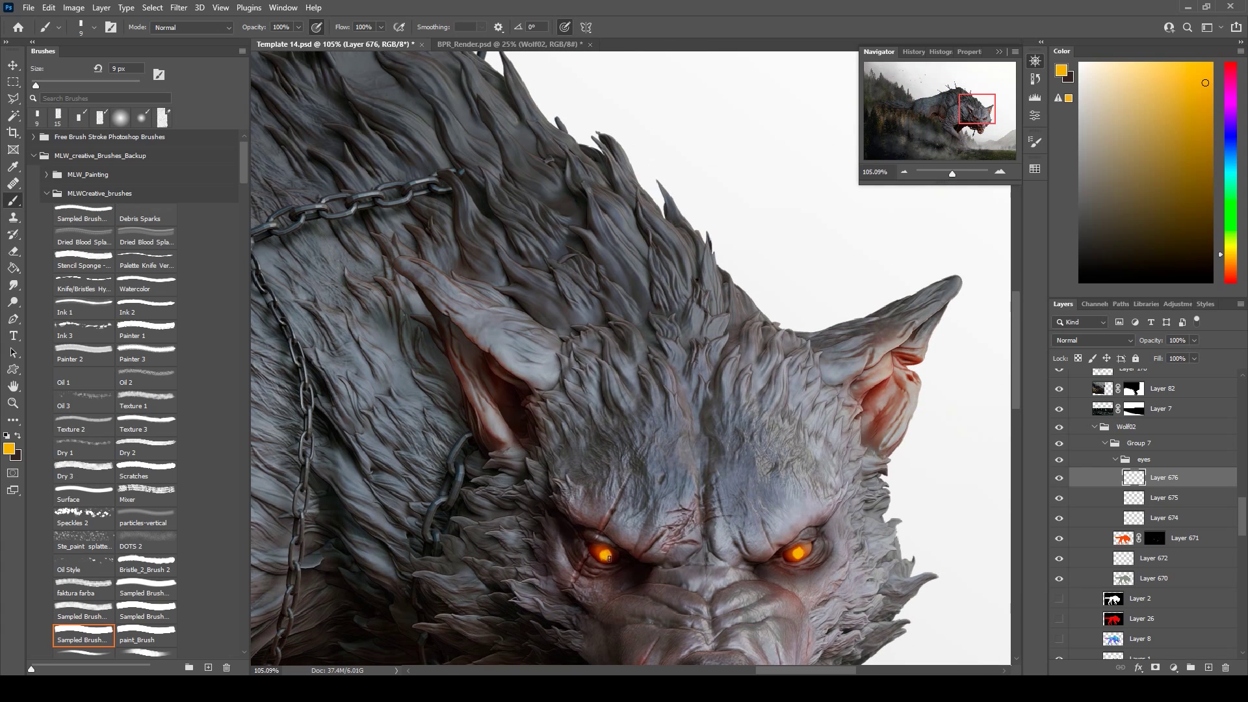
{"action": "scroll", "coordinate": [910, 568], "scroll_direction": "down", "scroll_amount": 1}
{"action": "left_click", "coordinate": [1092, 340]}
{"action": "left_click", "coordinate": [1092, 472]}
{"action": "left_click", "coordinate": [1194, 340]}
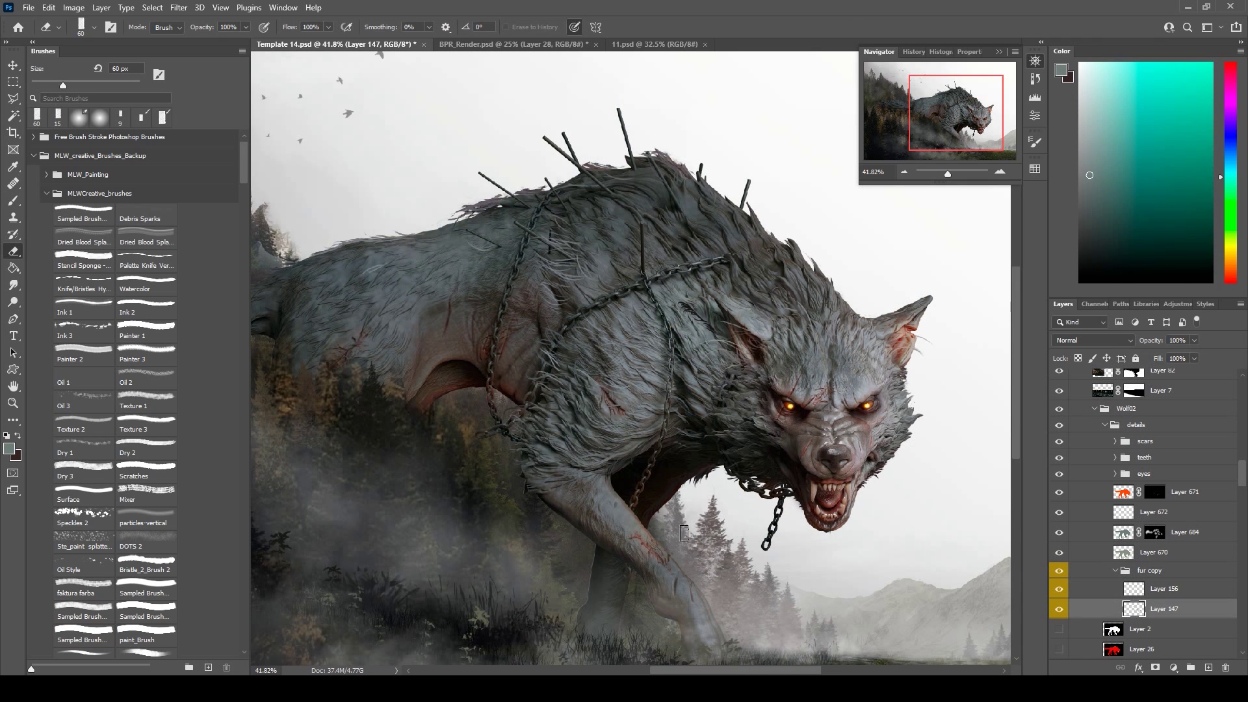
- On a new layer above Layer 156, paint thin fur strands in sampled colours at the head and chin
{"action": "key", "text": "alt+bracketright"}
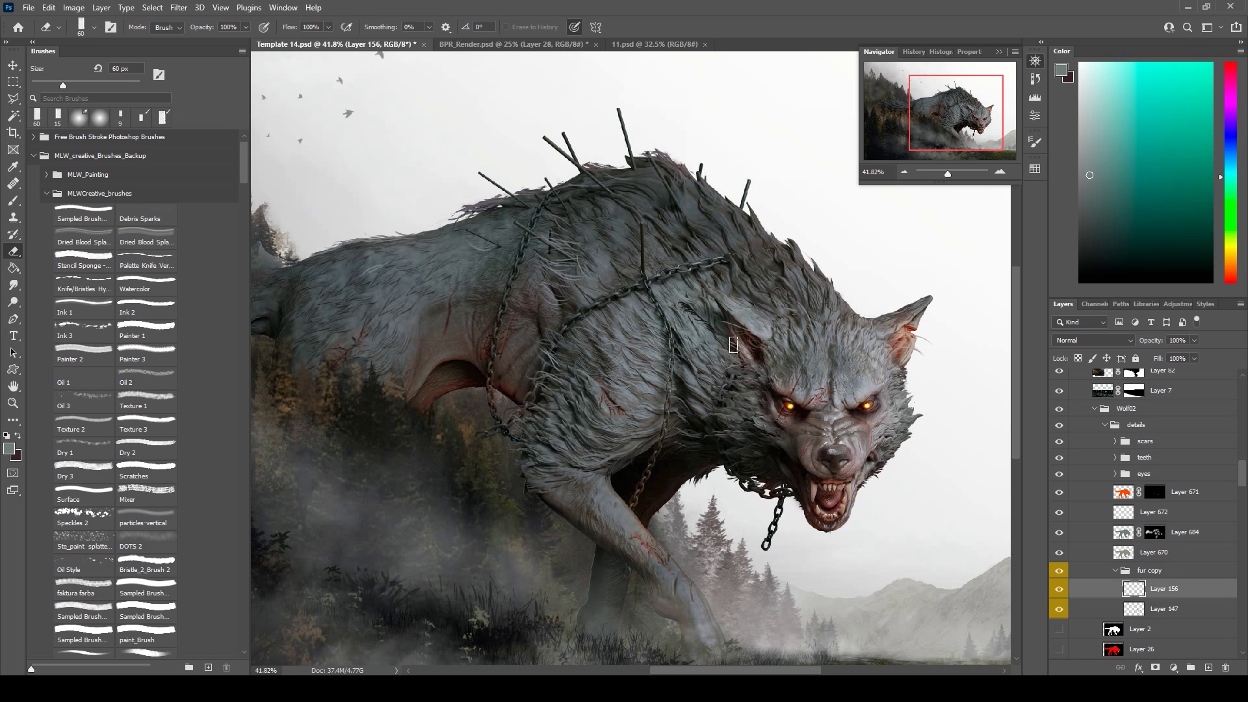
{"action": "key", "text": "b"}
{"action": "key", "text": "ctrl+shift+alt+n"}
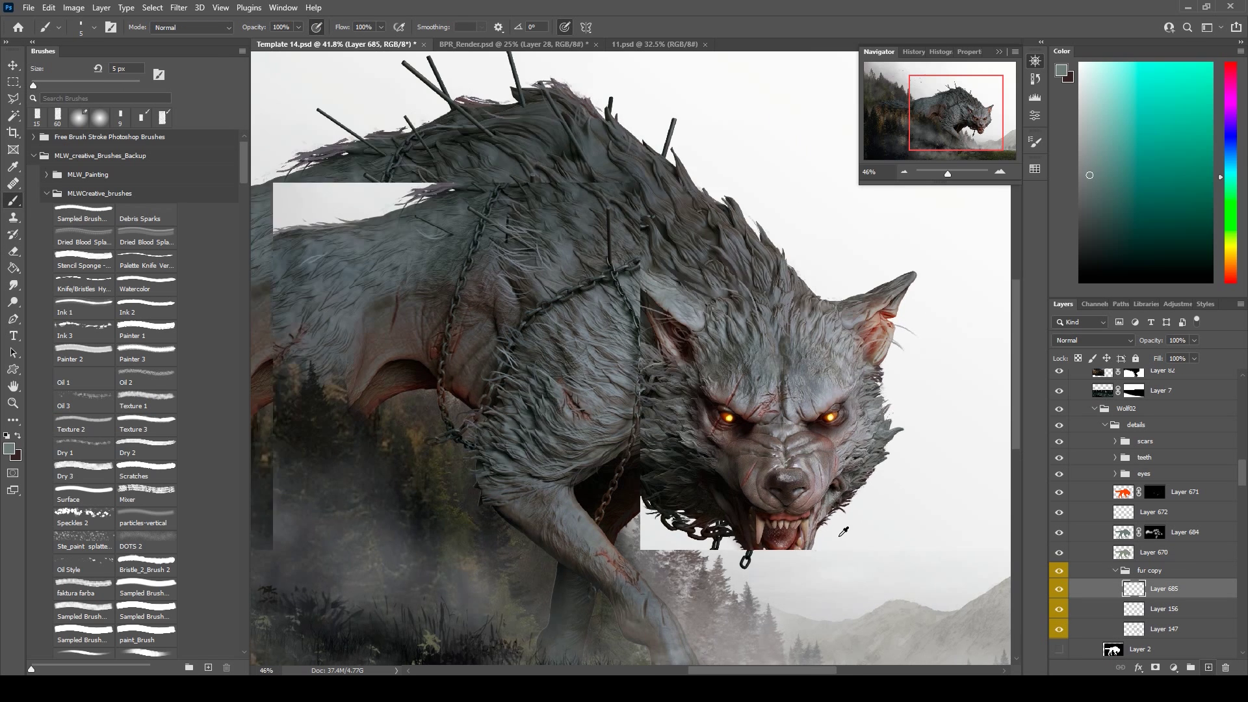
{"action": "scroll", "coordinate": [964, 575], "scroll_direction": "up", "scroll_amount": 5, "text": "alt"}
{"action": "left_click", "coordinate": [831, 385], "text": "alt"}
{"action": "mouse_move", "coordinate": [820, 401]}
{"action": "left_mouse_down"}
{"action": "mouse_move", "coordinate": [830, 364]}
{"action": "mouse_move", "coordinate": [818, 391]}
{"action": "left_mouse_up"}
{"action": "left_click_drag", "start_coordinate": [699, 529], "coordinate": [698, 534]}
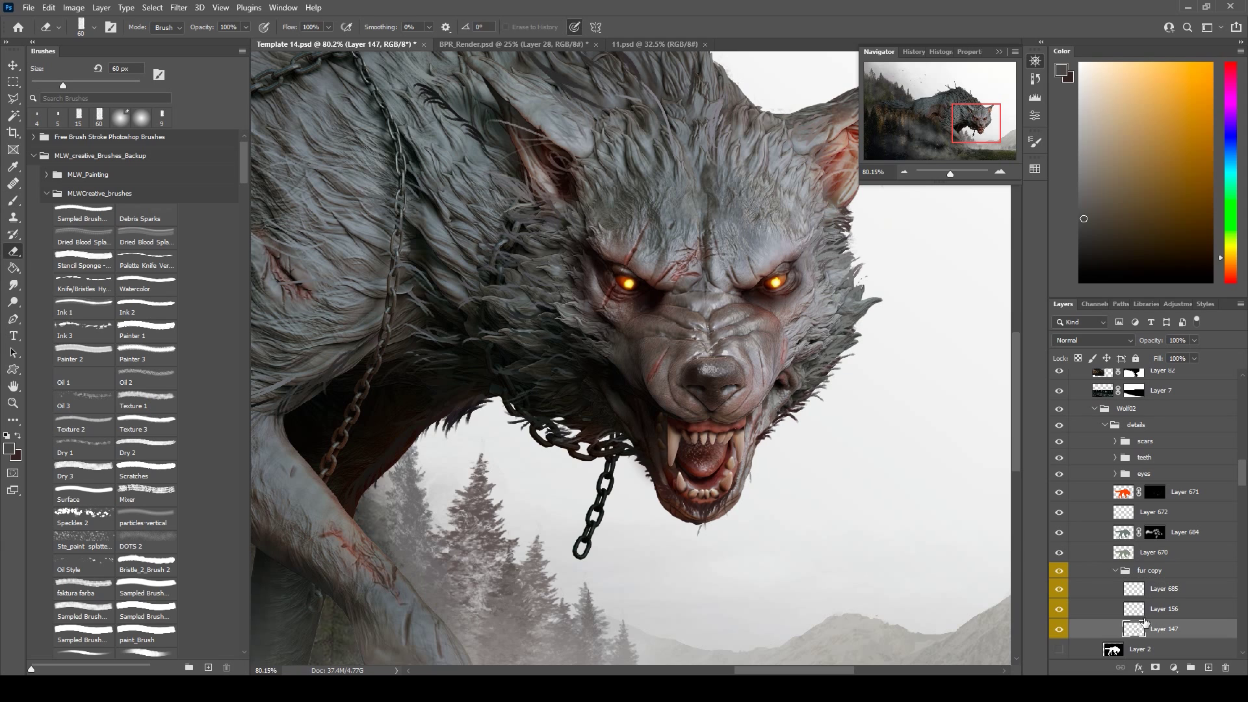
{"action": "left_click_drag", "start_coordinate": [728, 494], "coordinate": [744, 485]}
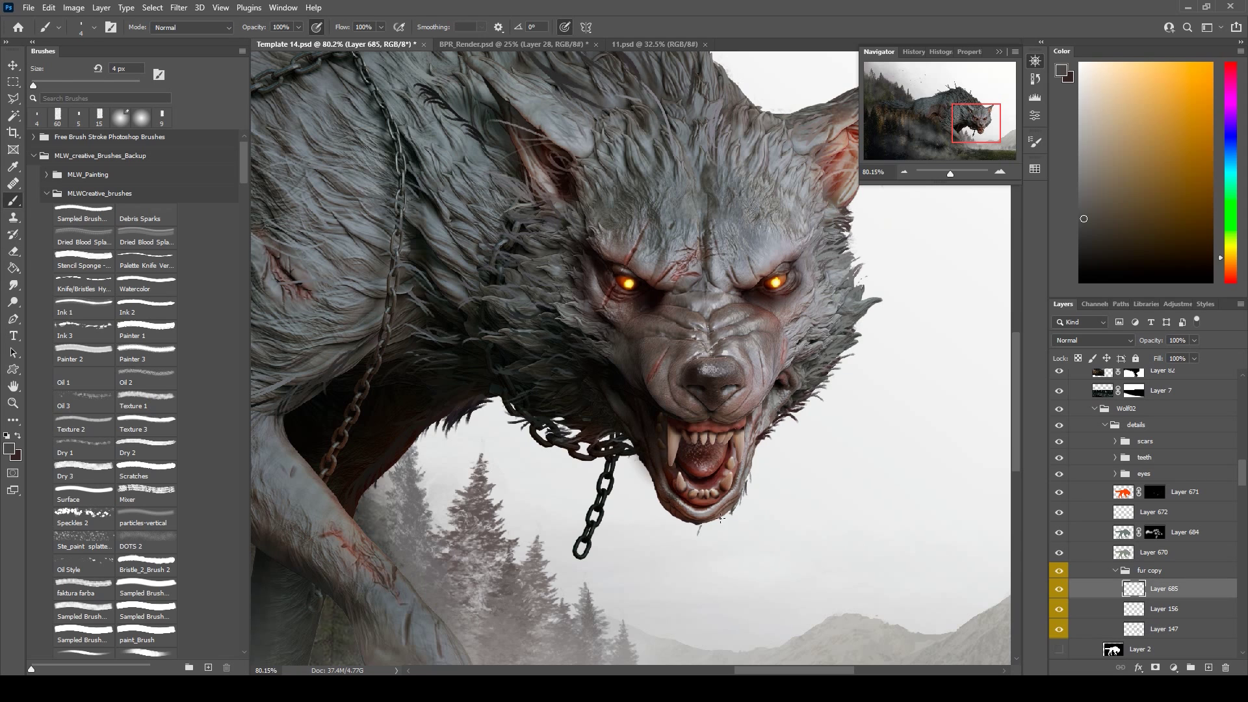
{"action": "left_click", "coordinate": [680, 529], "text": "alt"}
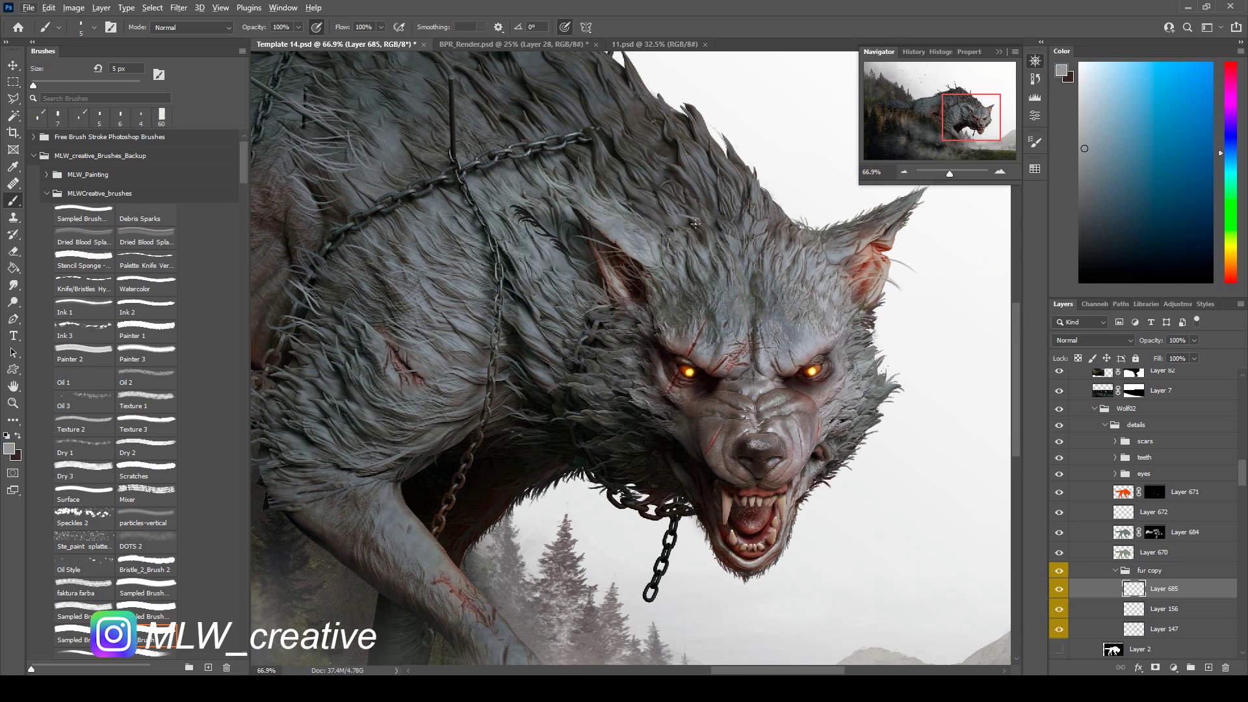
{"action": "left_click", "coordinate": [677, 367], "text": "alt"}
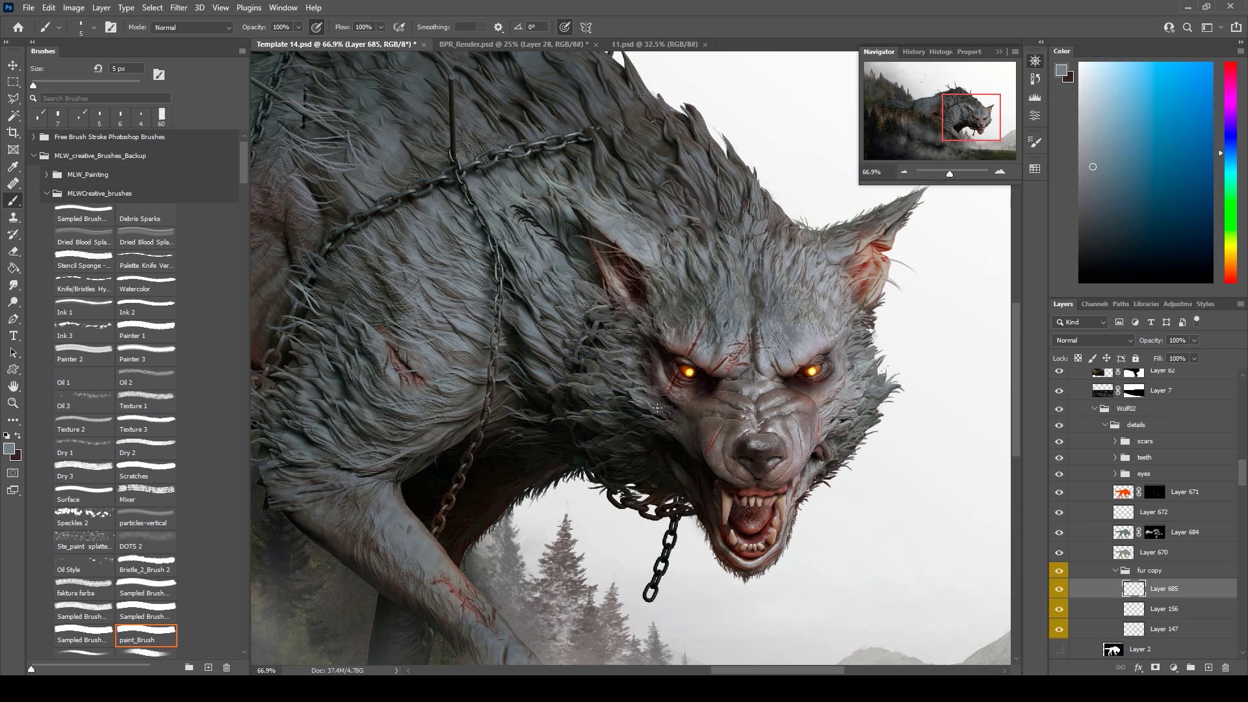
{"action": "left_click", "coordinate": [634, 445], "text": "alt"}
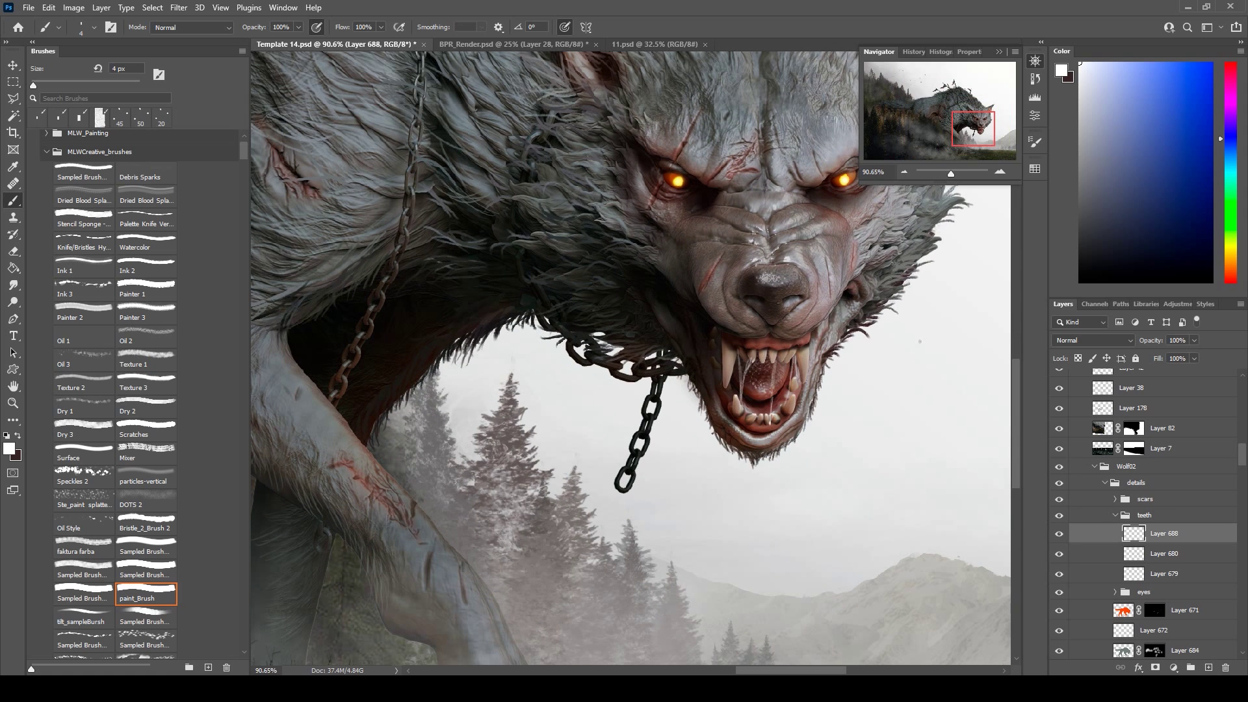
- On Layer 688, paint and erase small details on the upper and lower teeth
{"action": "left_click_drag", "start_coordinate": [771, 424], "coordinate": [773, 395]}
{"action": "key", "text": "e"}
{"action": "key", "text": "b"}
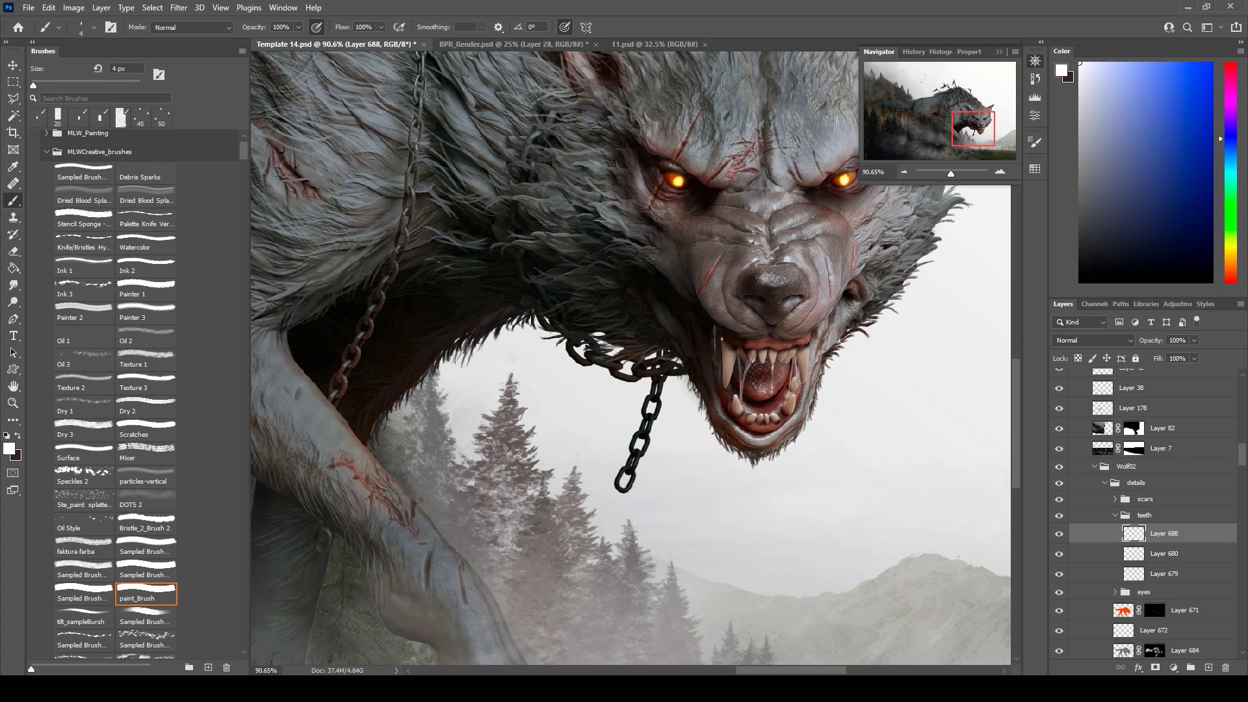
{"action": "left_click_drag", "start_coordinate": [753, 345], "coordinate": [749, 411]}
{"action": "scroll", "coordinate": [884, 520], "scroll_direction": "up", "scroll_amount": 3, "text": "alt"}
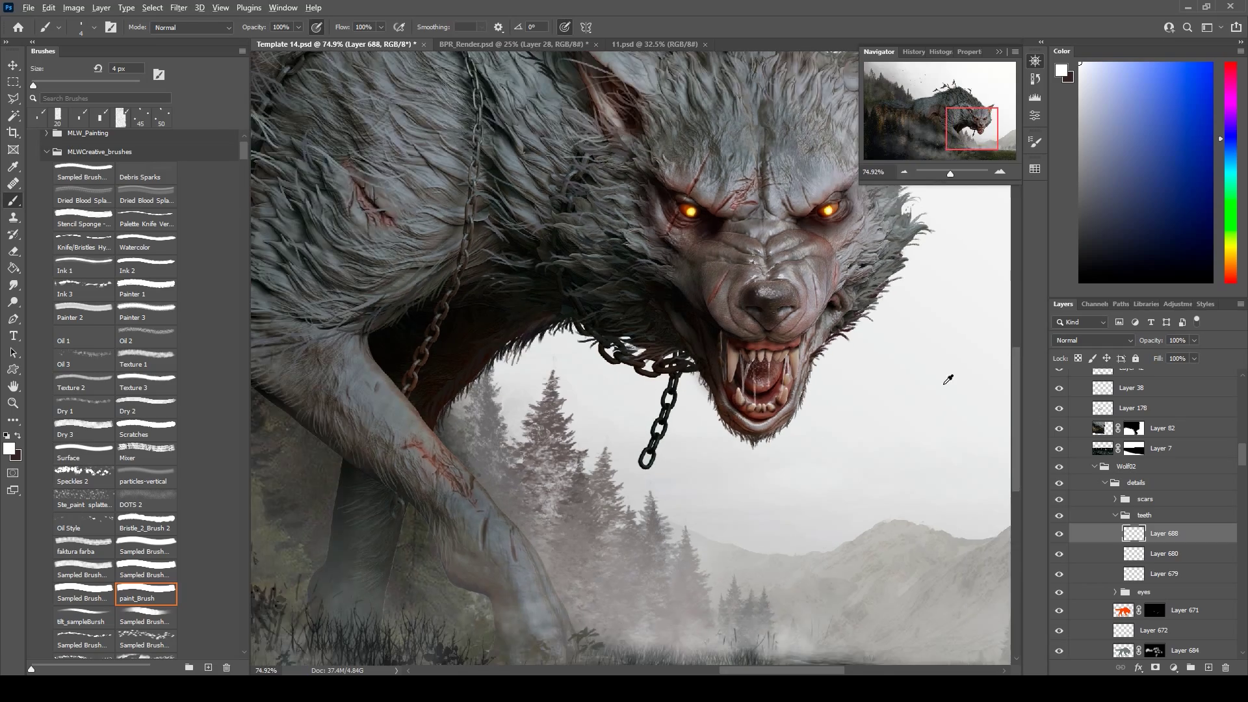
{"action": "key", "text": "e"}
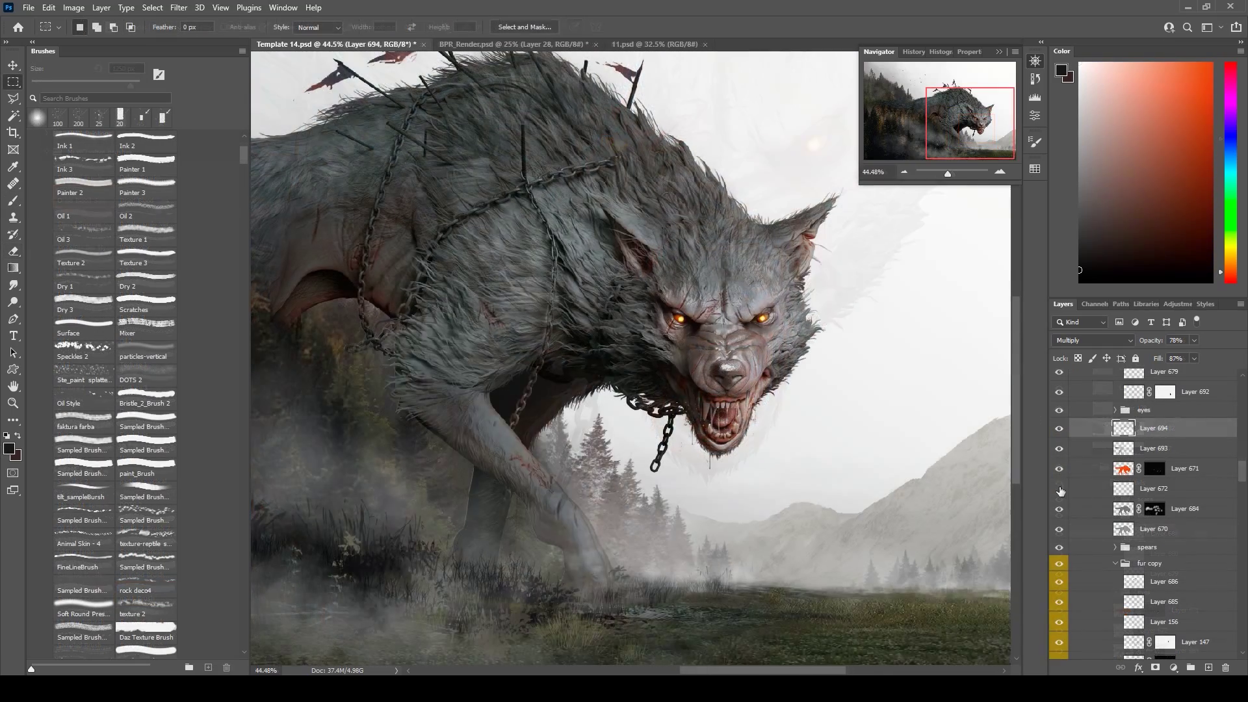
{"action": "key", "text": "b"}
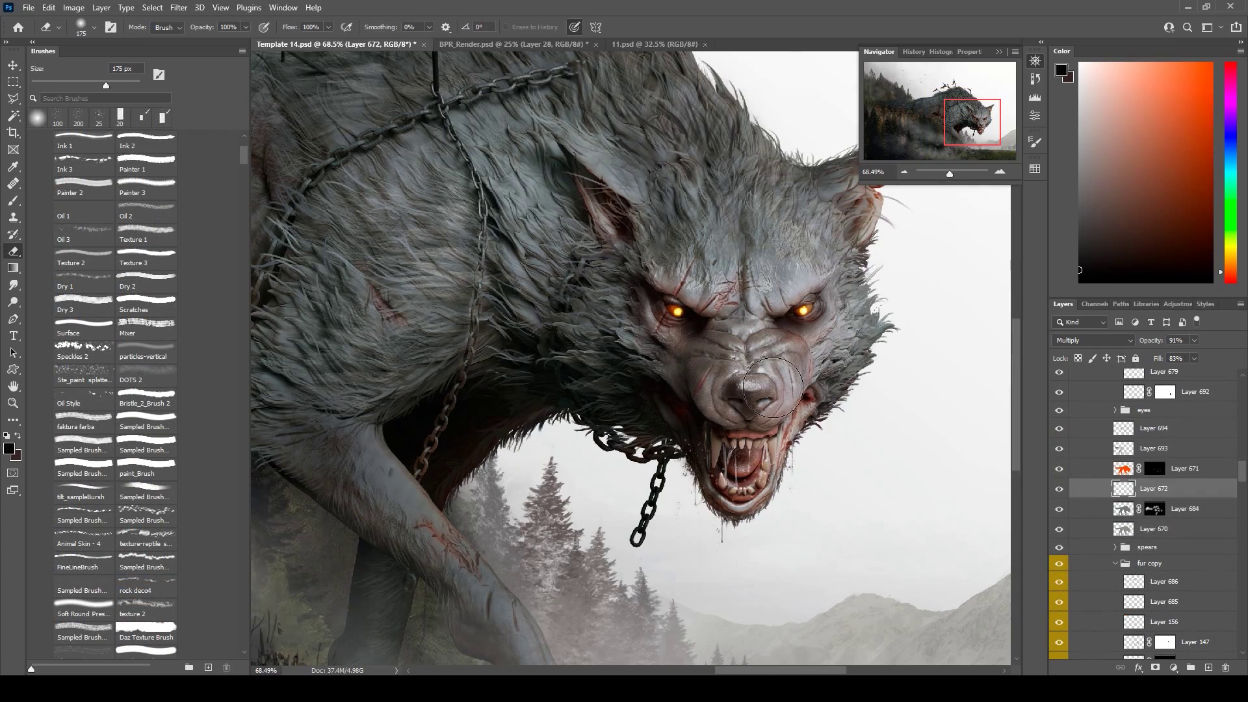
{"action": "key", "text": "bracketleft"}
{"action": "key", "text": "bracketleft"}
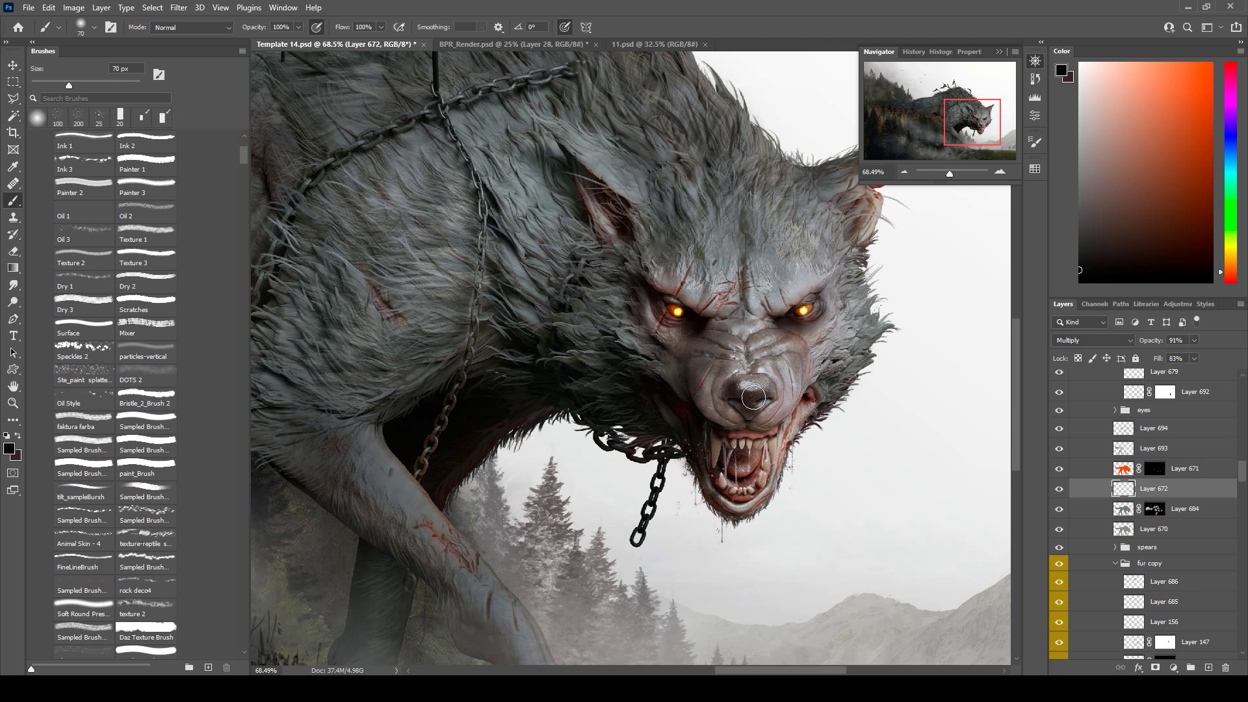
{"action": "scroll", "coordinate": [752, 375], "scroll_direction": "down", "scroll_amount": 3, "text": "alt"}
{"action": "scroll", "coordinate": [922, 461], "scroll_direction": "down", "scroll_amount": 2, "text": "alt"}
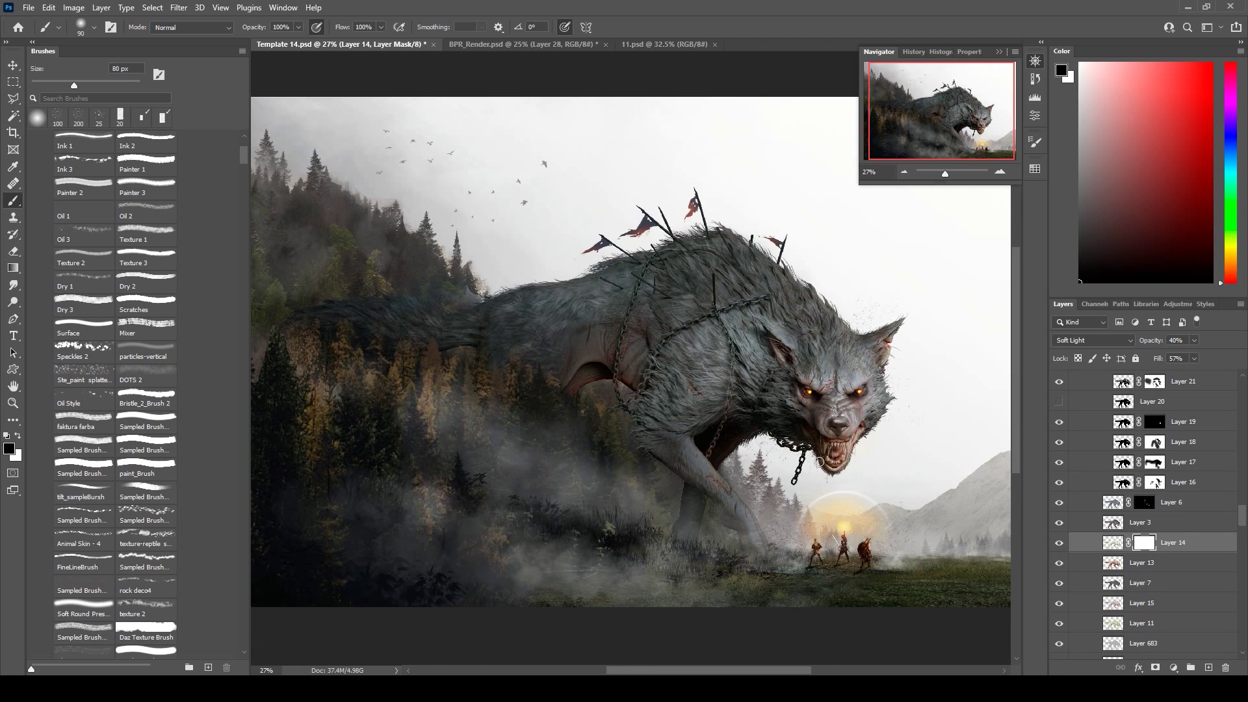
{"action": "key", "text": "bracketright"}
{"action": "key", "text": "bracketright"}
{"action": "key", "text": "bracketright"}
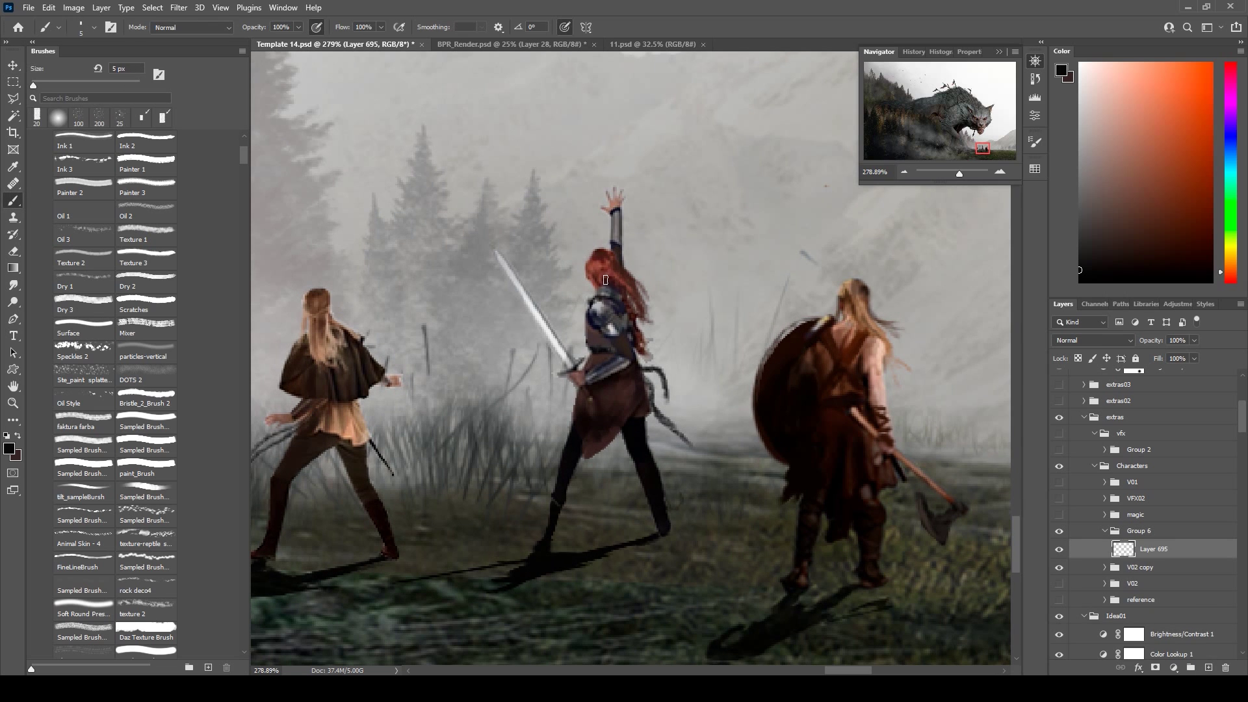
- Lasso the warrior's shoulder armour and raised arm, fill them brown, and set the layer to Soft Light
{"action": "key", "text": "l"}
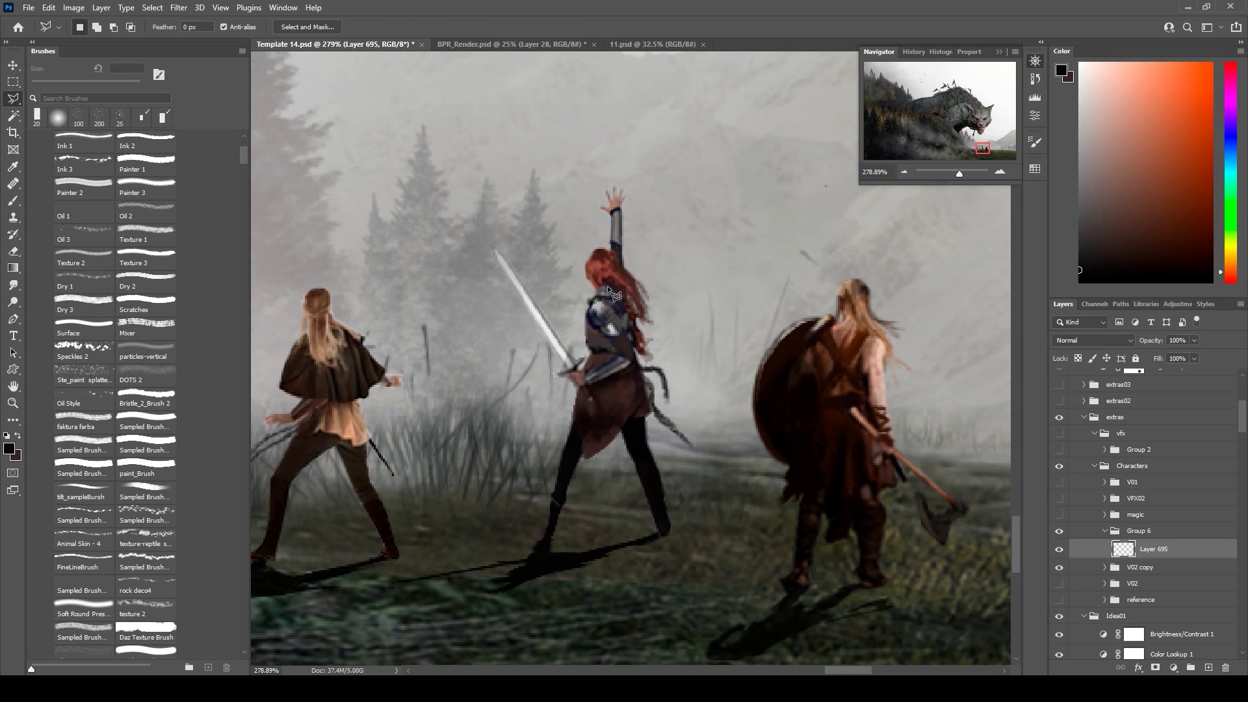
{"action": "left_click_drag", "start_coordinate": [607, 286], "coordinate": [599, 282]}
{"action": "mouse_move", "coordinate": [628, 357]}
{"action": "left_mouse_down"}
{"action": "mouse_move", "coordinate": [585, 373]}
{"action": "mouse_move", "coordinate": [627, 357]}
{"action": "left_mouse_up"}
{"action": "left_click_drag", "start_coordinate": [619, 225], "coordinate": [615, 209]}
{"action": "key", "text": "g"}
{"action": "left_click", "coordinate": [1131, 205]}
{"action": "left_click", "coordinate": [1092, 340]}
{"action": "left_click", "coordinate": [1066, 507]}
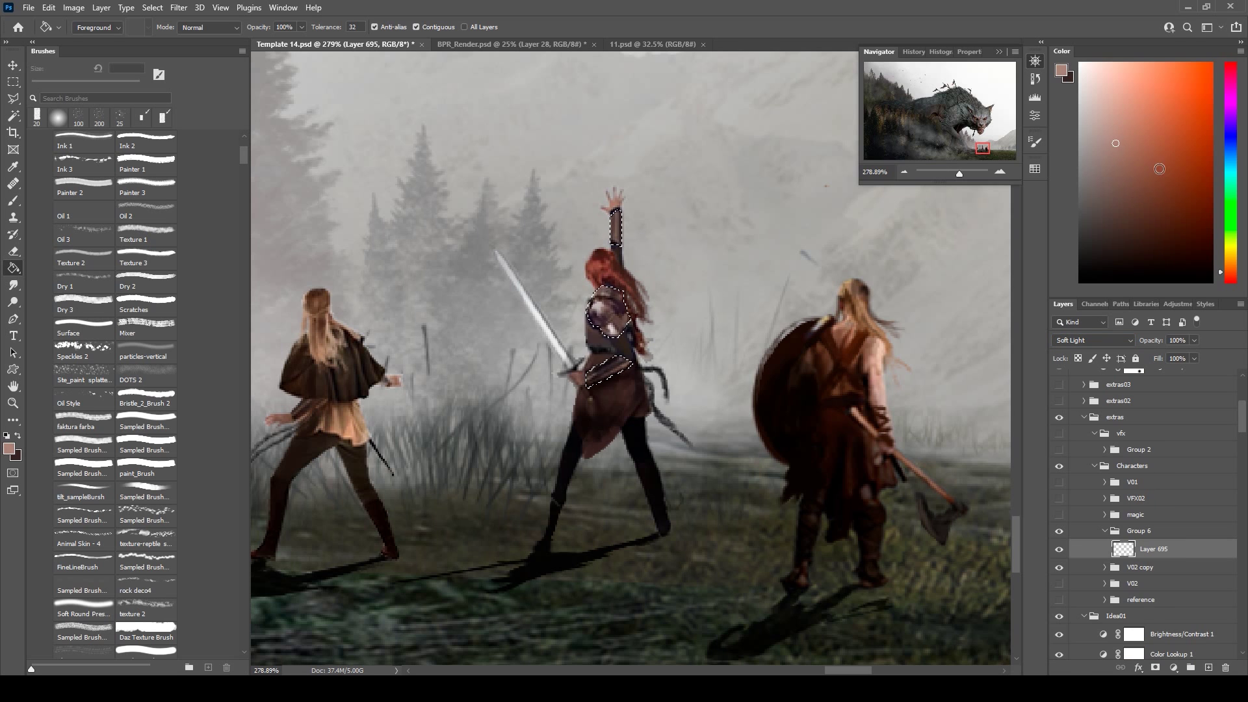
- Add a new detail layer and sample several dark reds and shades from the warrior for painting
{"action": "key", "text": "m"}
{"action": "scroll", "coordinate": [497, 256], "scroll_direction": "down", "scroll_amount": 3, "text": "alt"}
{"action": "scroll", "coordinate": [531, 278], "scroll_direction": "up", "scroll_amount": 3, "text": "alt"}
{"action": "key", "text": "ctrl+shift+alt+n"}
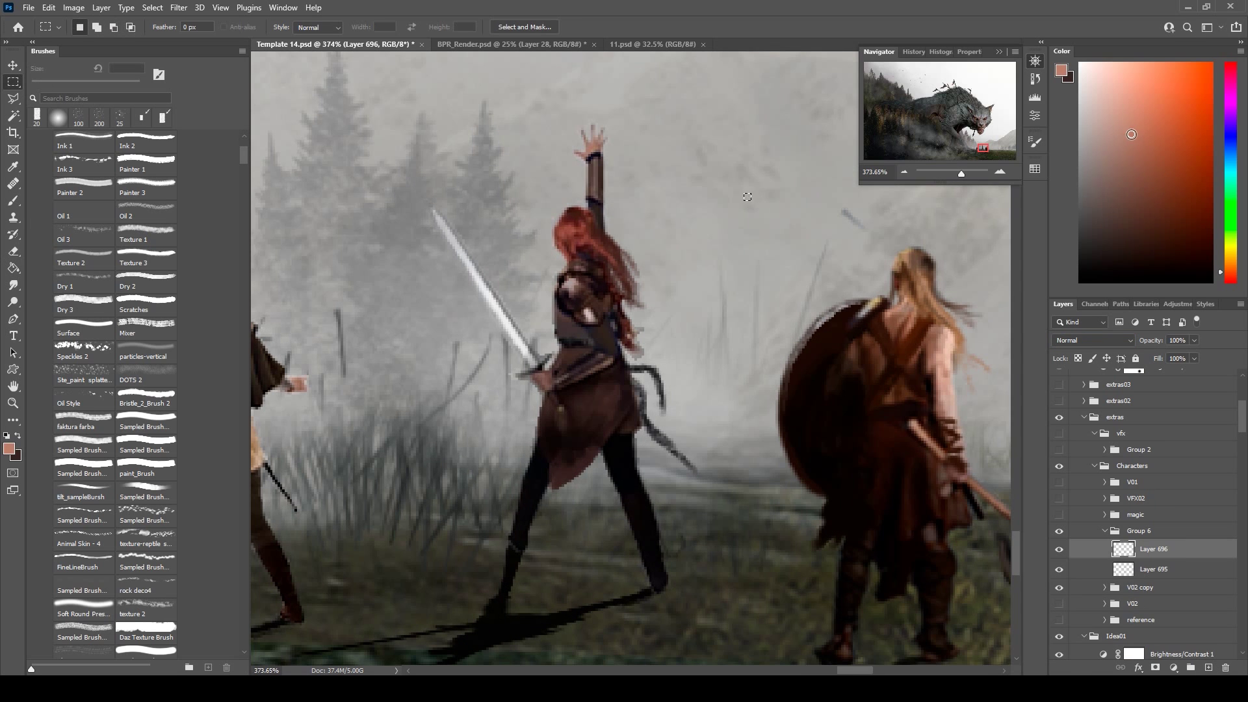
{"action": "key", "text": "b"}
{"action": "left_click", "coordinate": [597, 351], "text": "alt"}
{"action": "left_click", "coordinate": [595, 388], "text": "alt"}
{"action": "left_click", "coordinate": [595, 309], "text": "alt"}
{"action": "left_click", "coordinate": [569, 290], "text": "alt"}
{"action": "left_click", "coordinate": [592, 196], "text": "alt"}
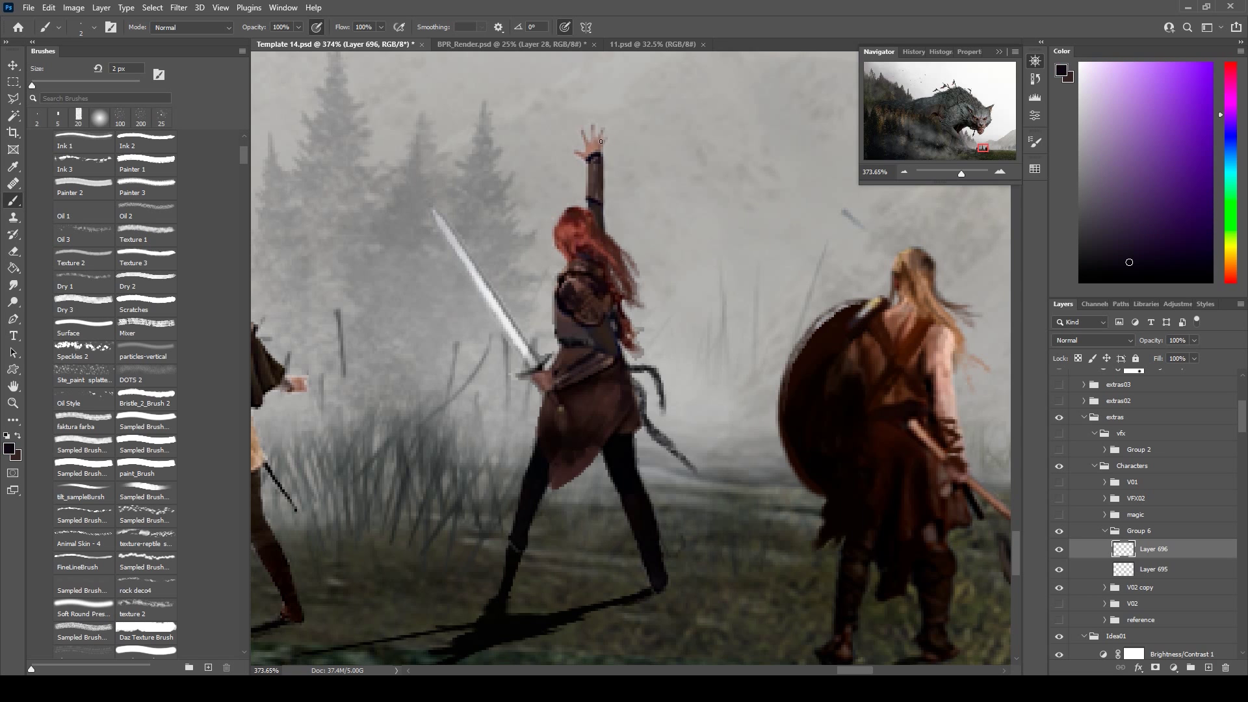
{"action": "scroll", "coordinate": [597, 161], "scroll_direction": "down", "scroll_amount": 5, "text": "alt"}
{"action": "scroll", "coordinate": [780, 559], "scroll_direction": "up", "scroll_amount": 2, "text": "alt"}
{"action": "scroll", "coordinate": [780, 559], "scroll_direction": "up", "scroll_amount": 2, "text": "alt"}
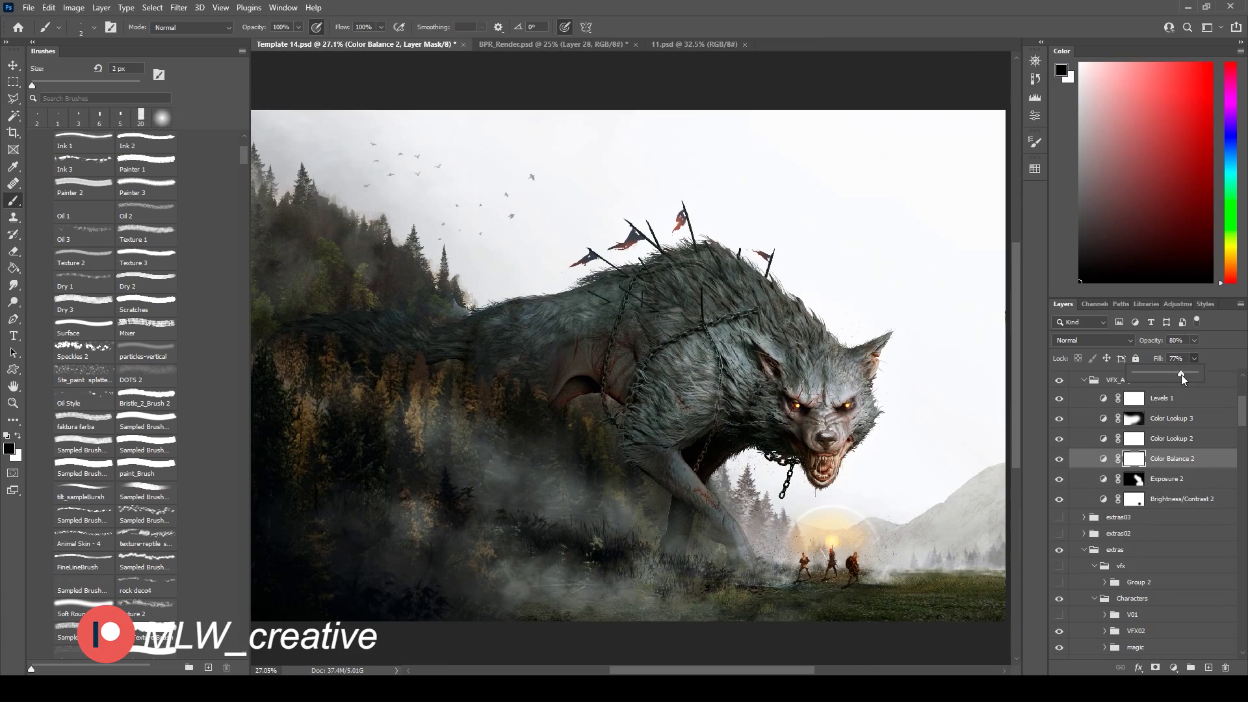
- Select Levels 1 in VFX_Adjustments and lower its opacity to about 82%
{"action": "left_click", "coordinate": [1163, 397]}
{"action": "left_click_drag", "start_coordinate": [1194, 340], "coordinate": [1181, 362]}
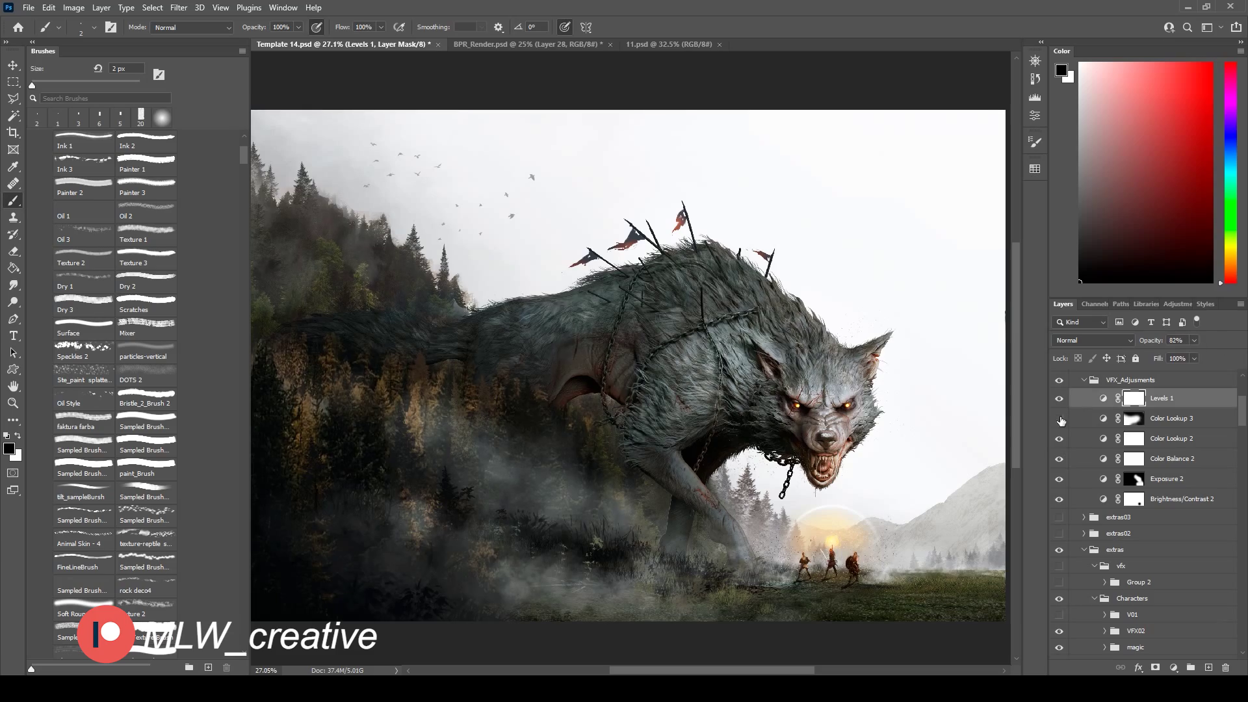